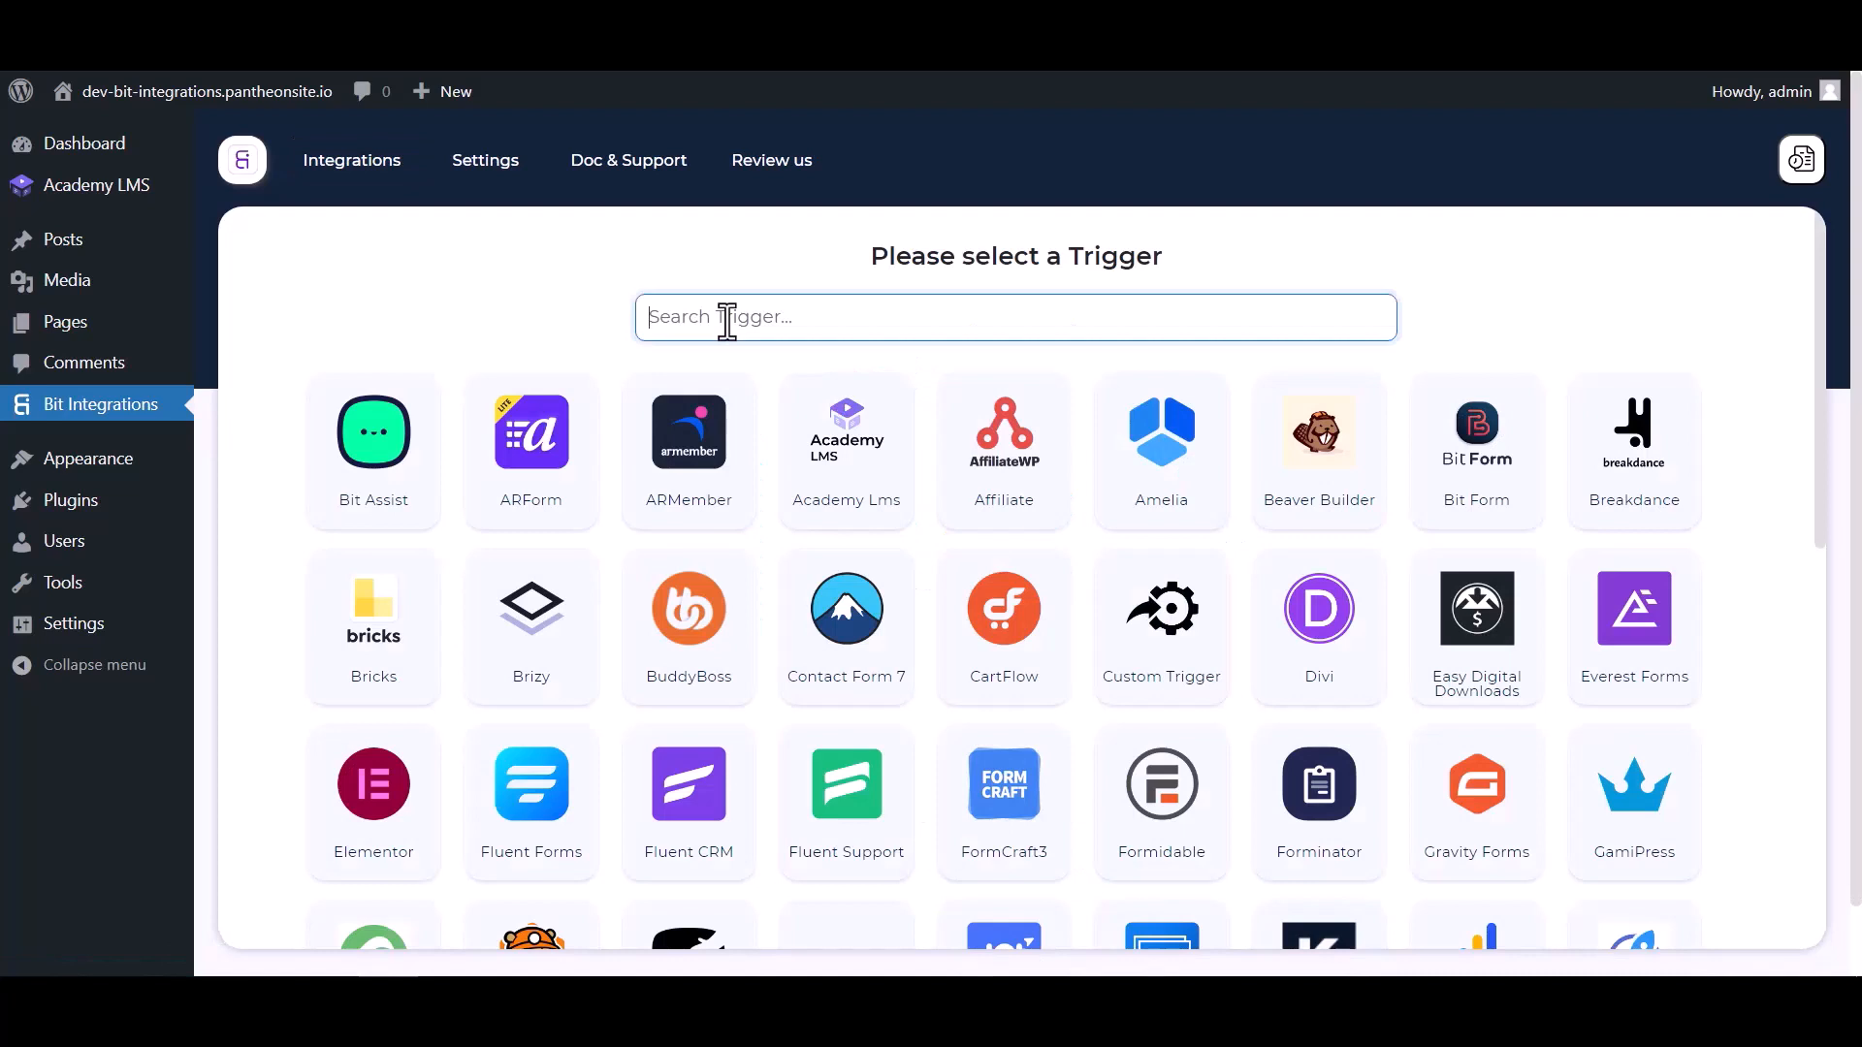
Set the trigger to Academy Lms with the User Complete a Lesson task and the Bit Integrations lesson, and proceed to the action selection.
{"action": "left_click", "coordinate": [877, 504]}
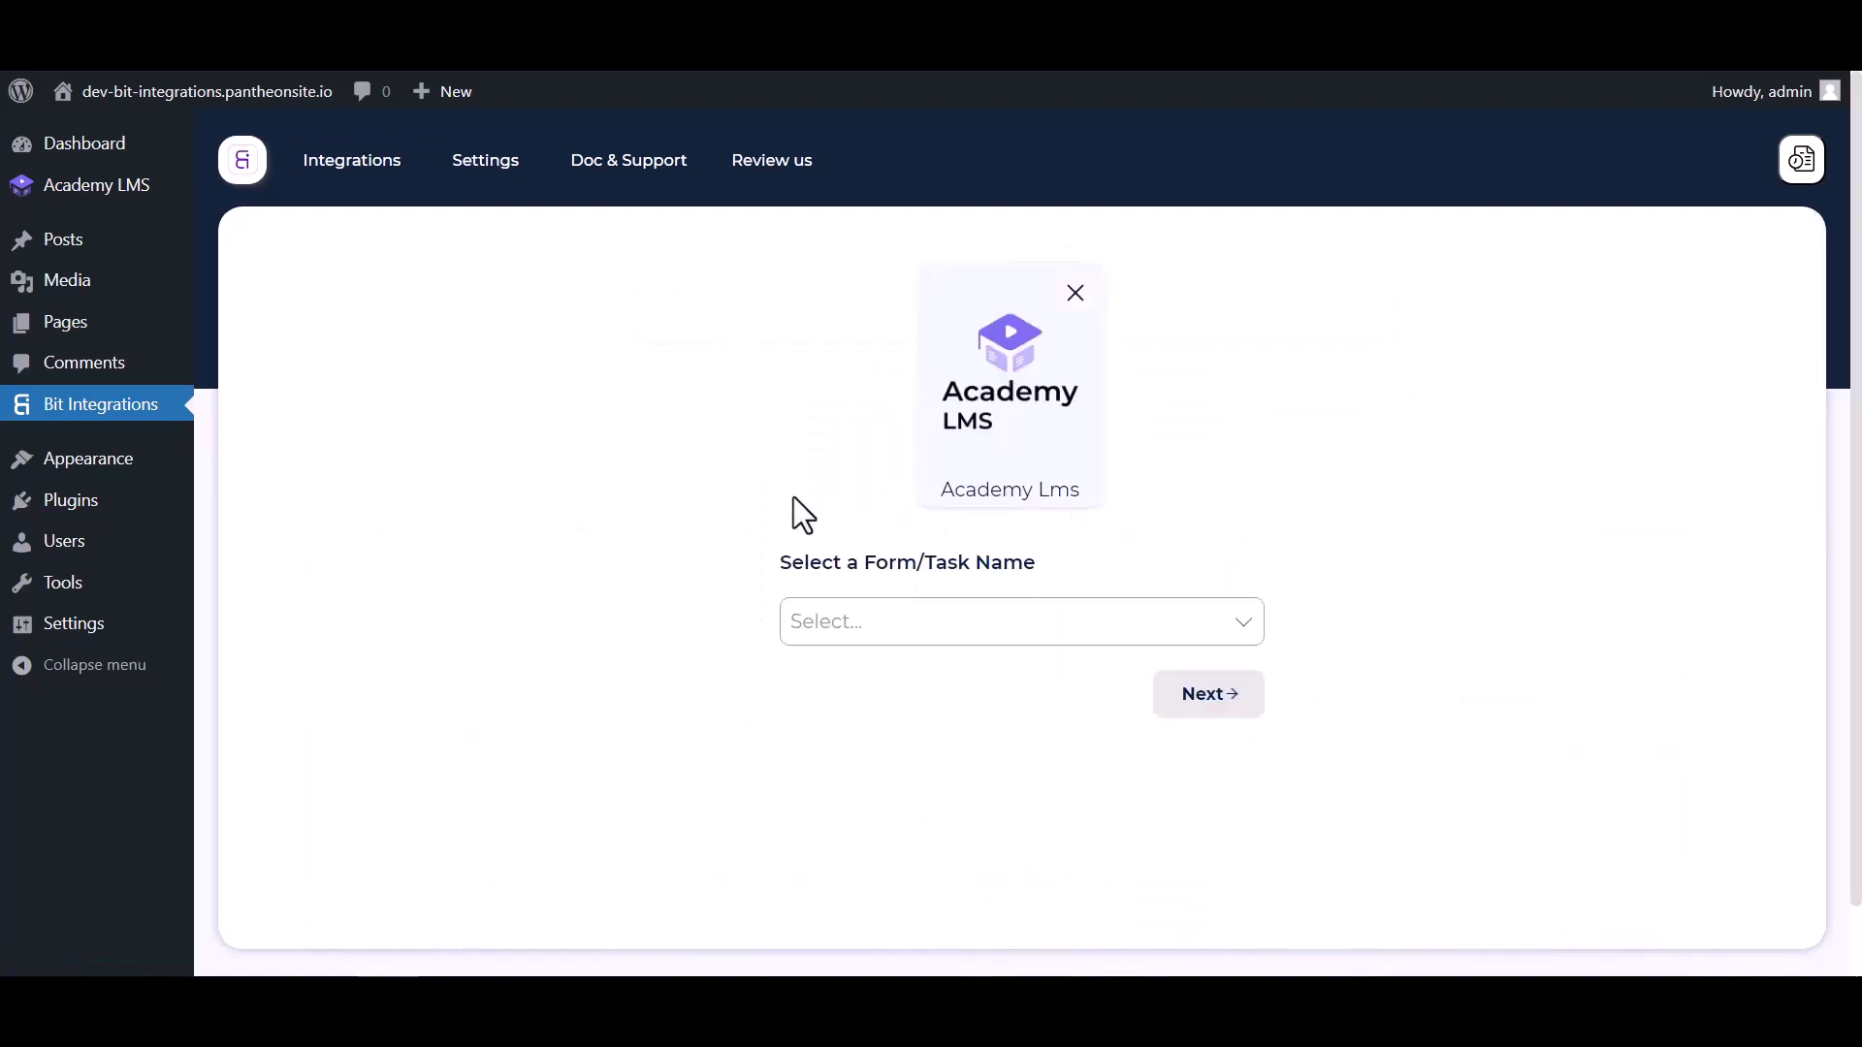
{"action": "left_click", "coordinate": [966, 618]}
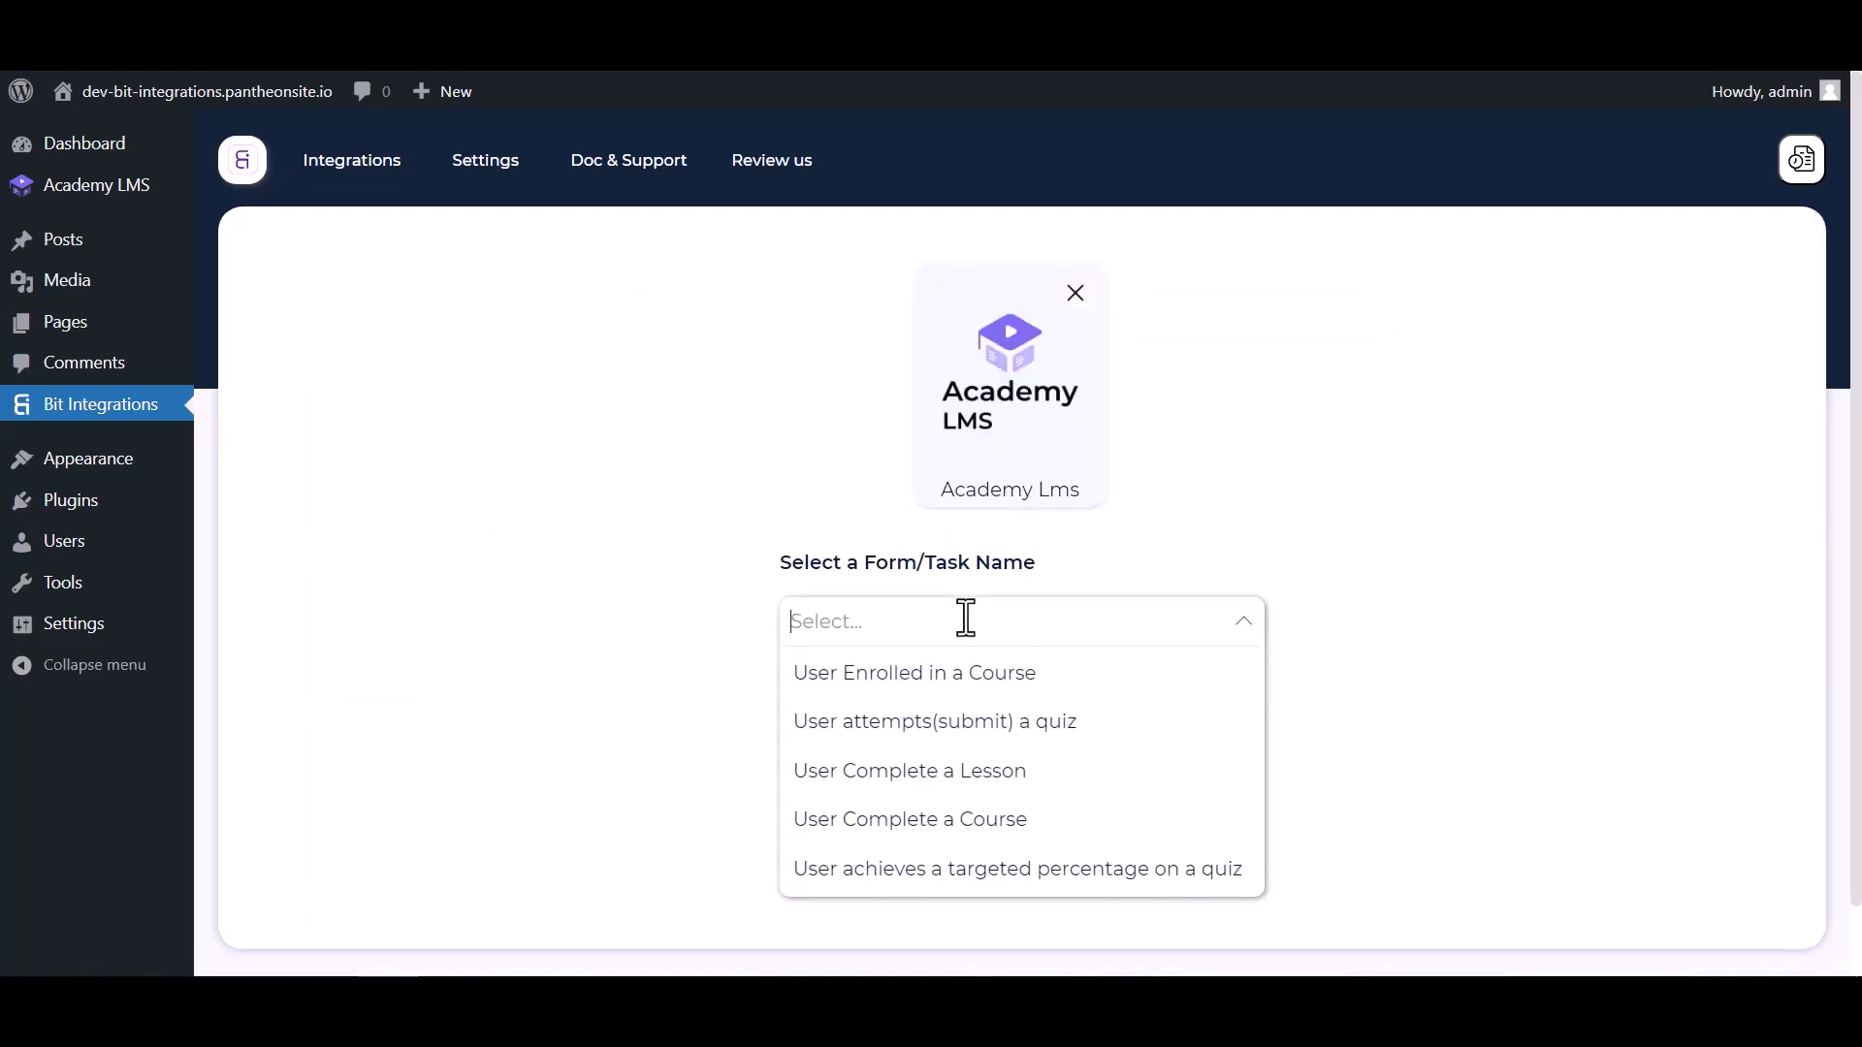
{"action": "left_click", "coordinate": [924, 787]}
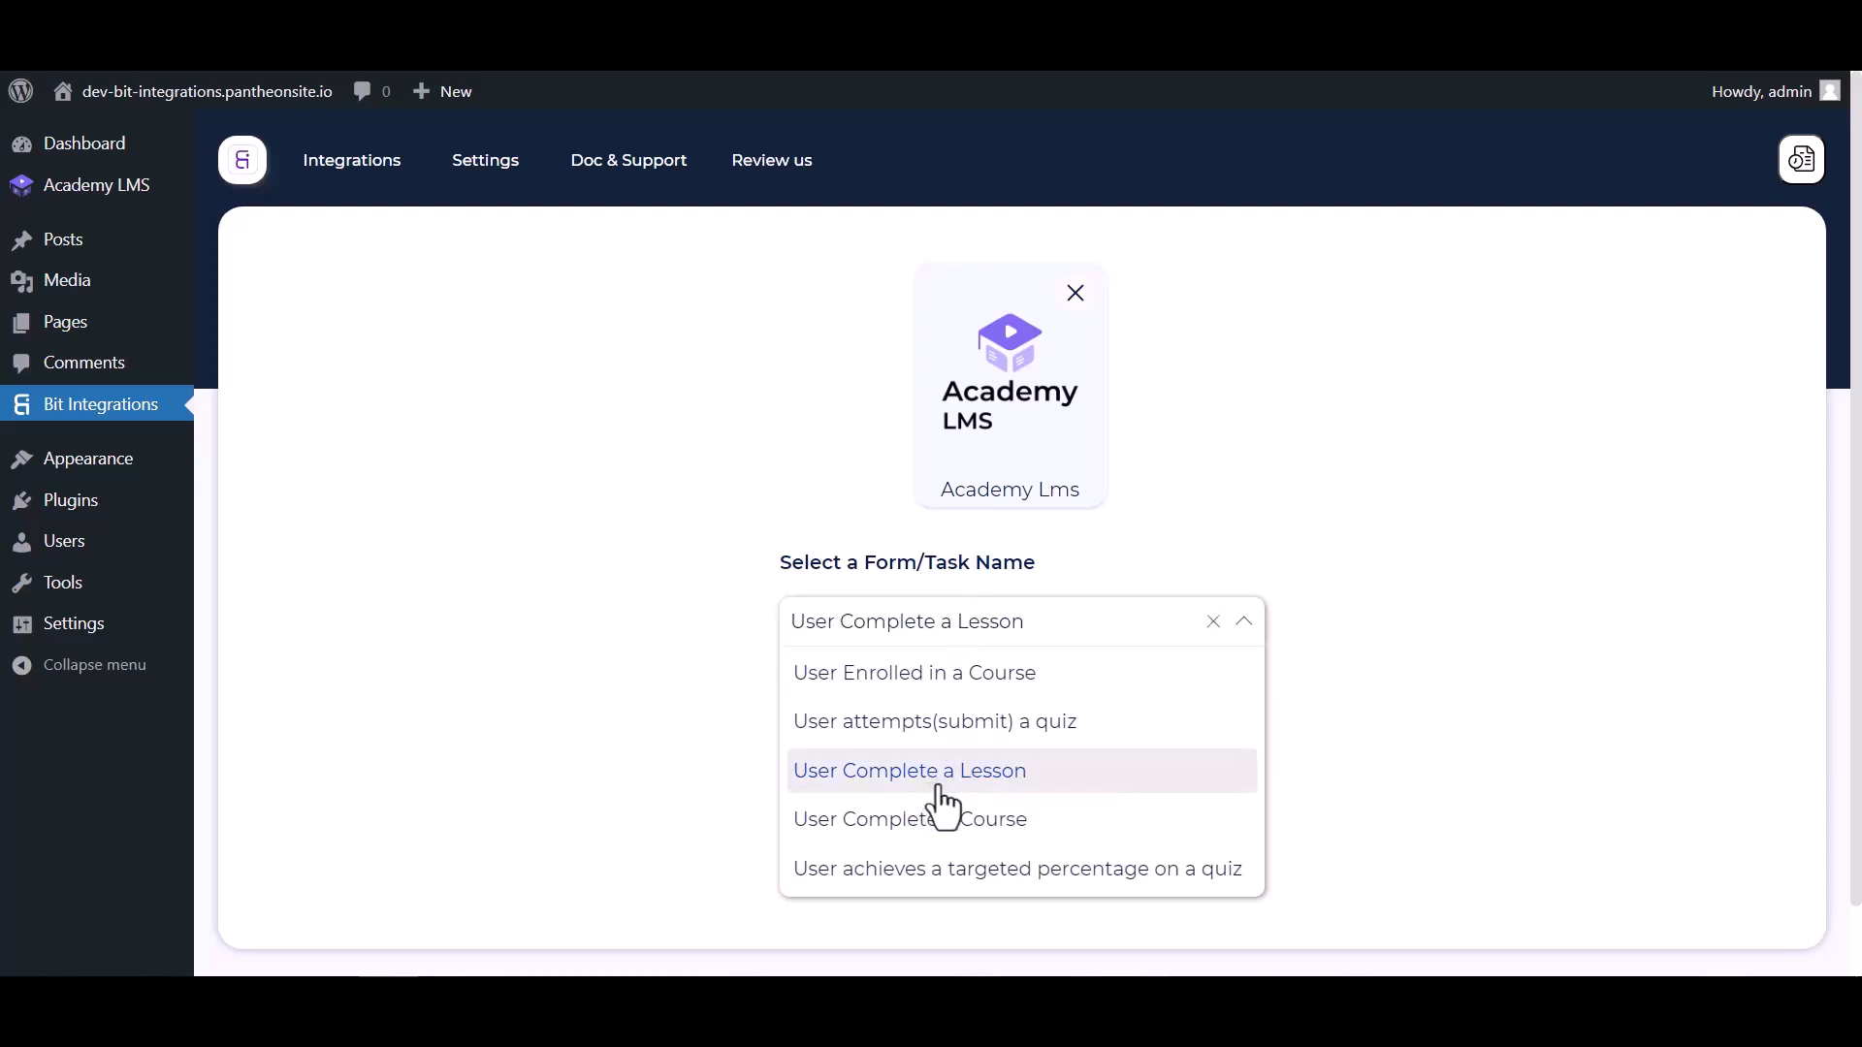
{"action": "left_click", "coordinate": [874, 739]}
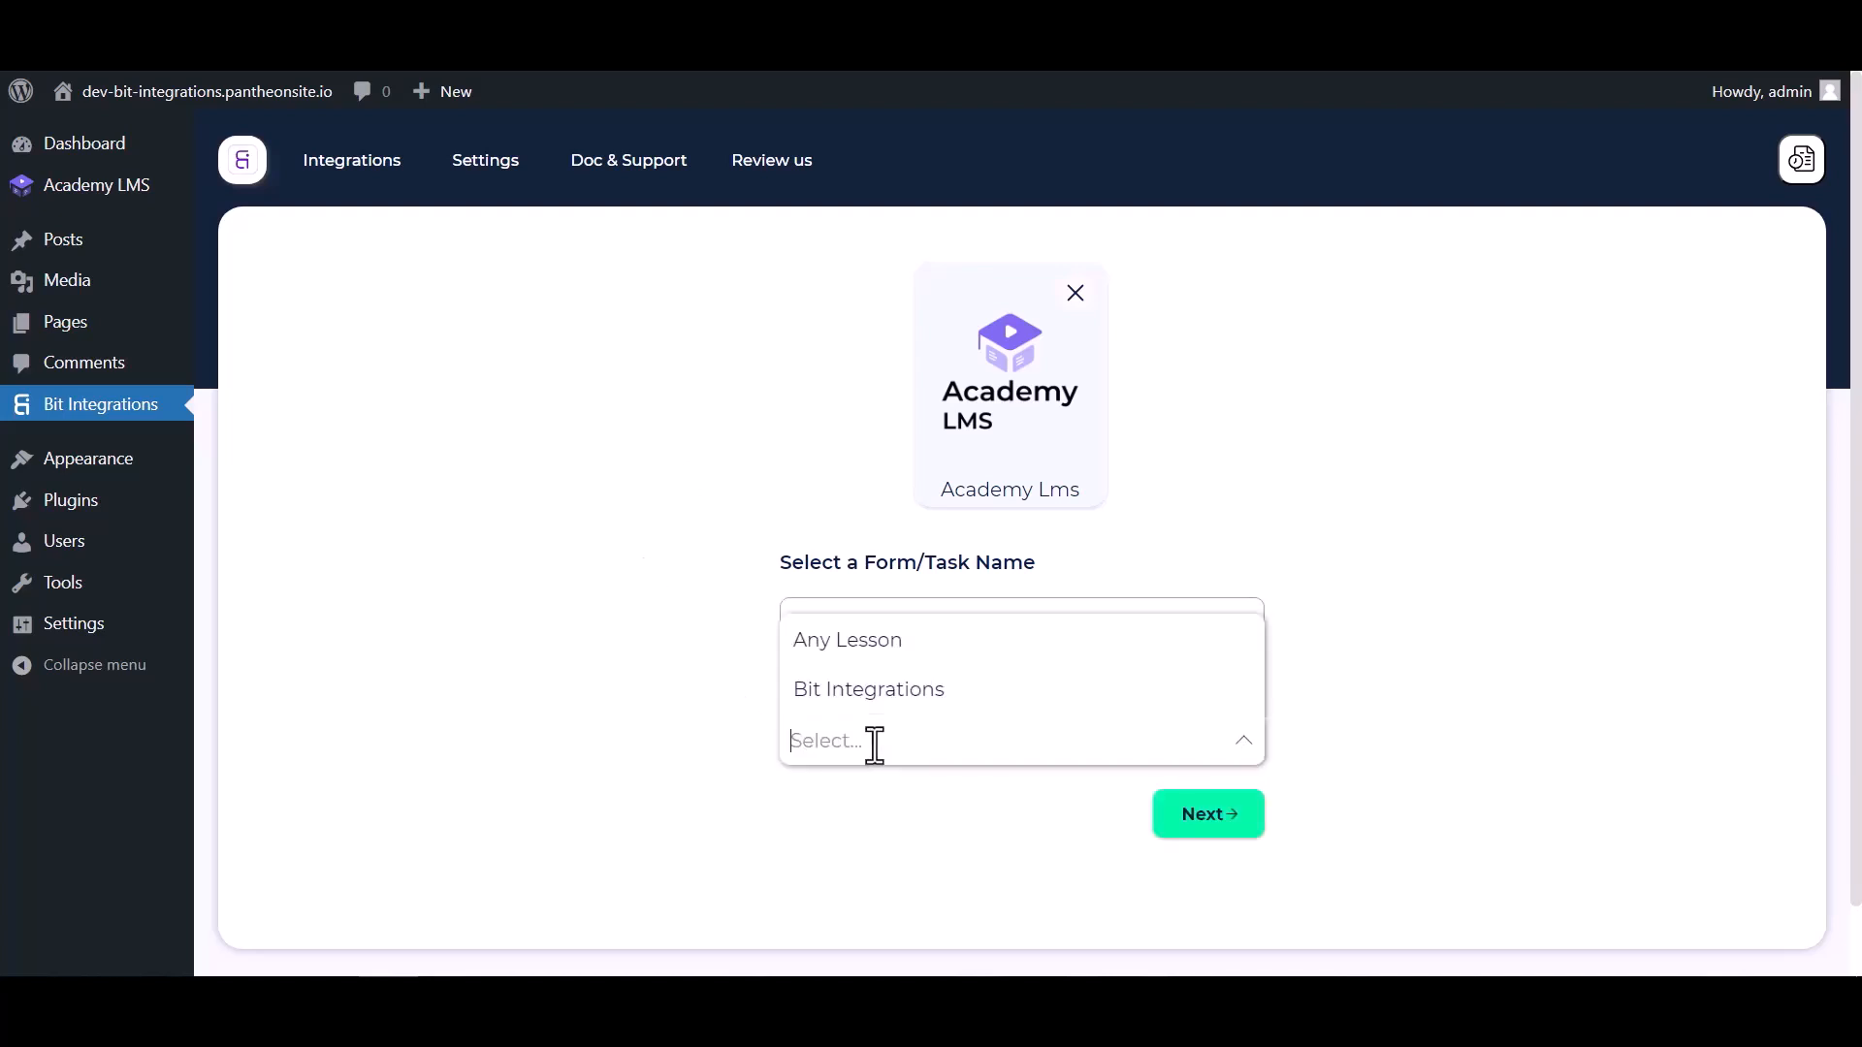
{"action": "left_click", "coordinate": [902, 690]}
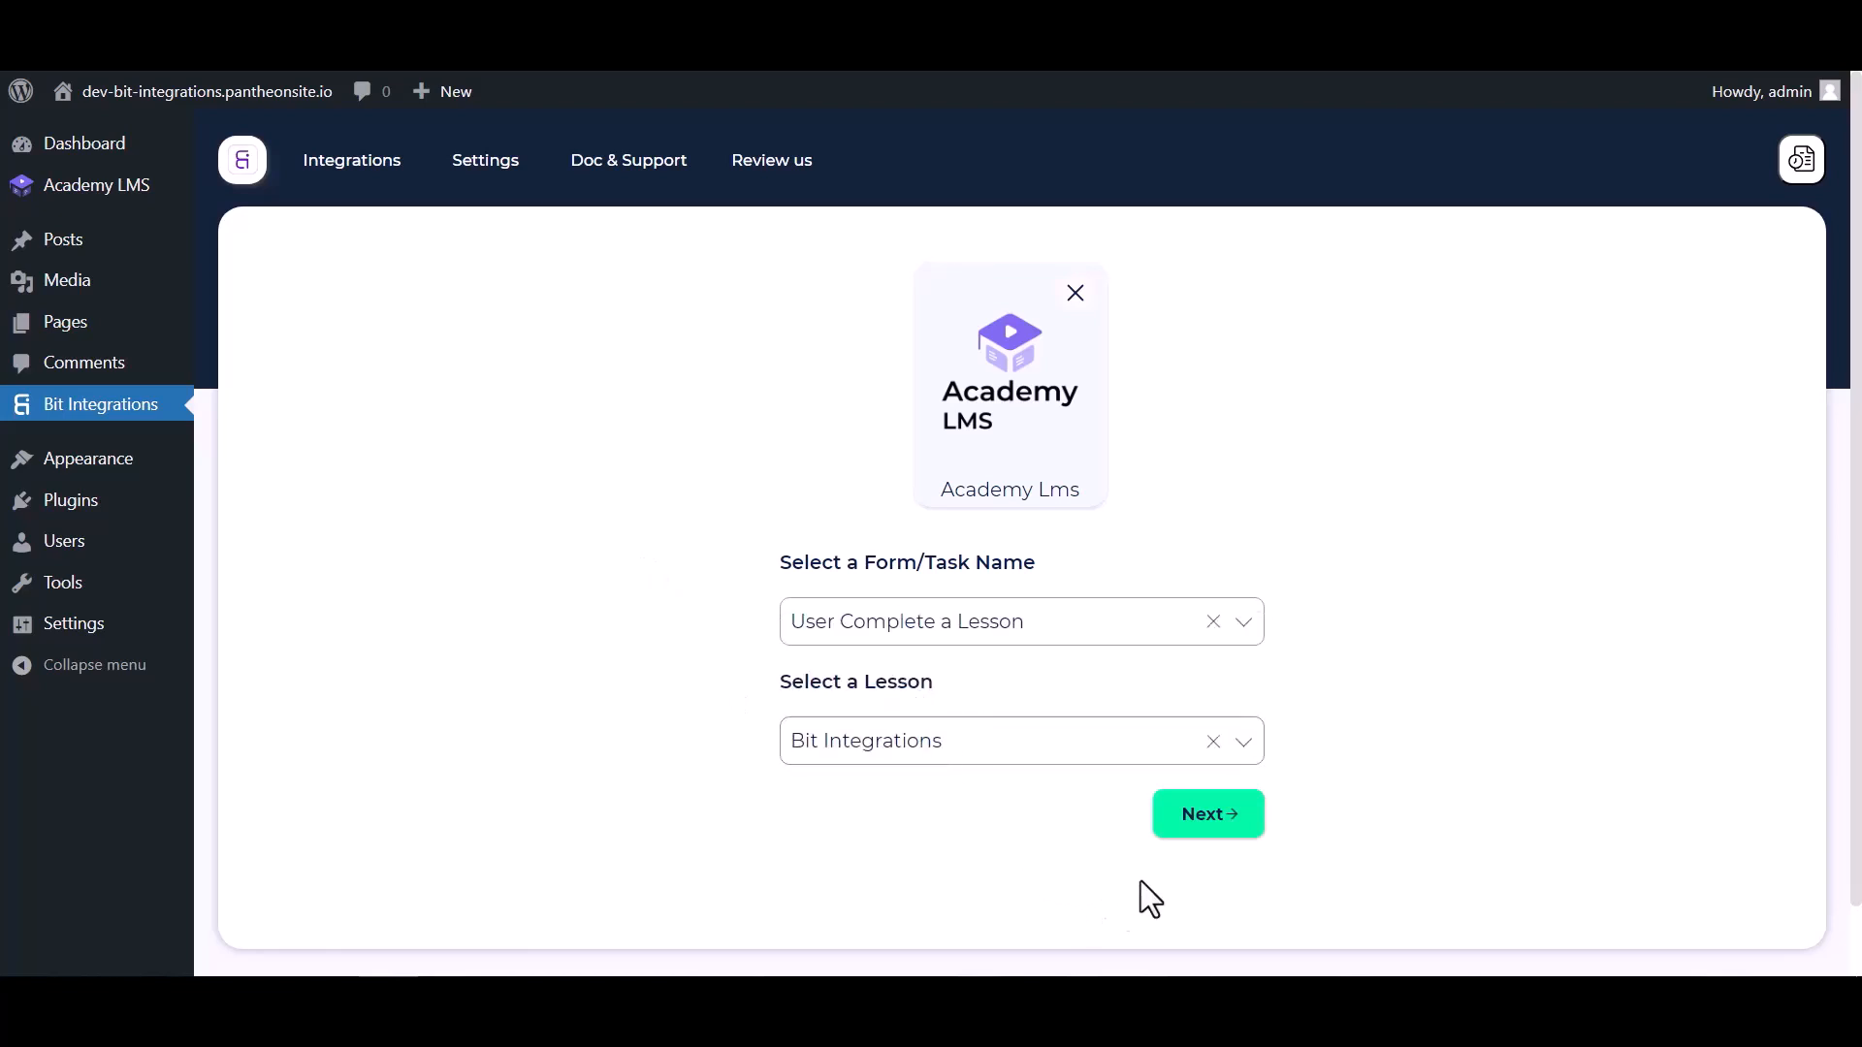
{"action": "left_click", "coordinate": [1198, 823]}
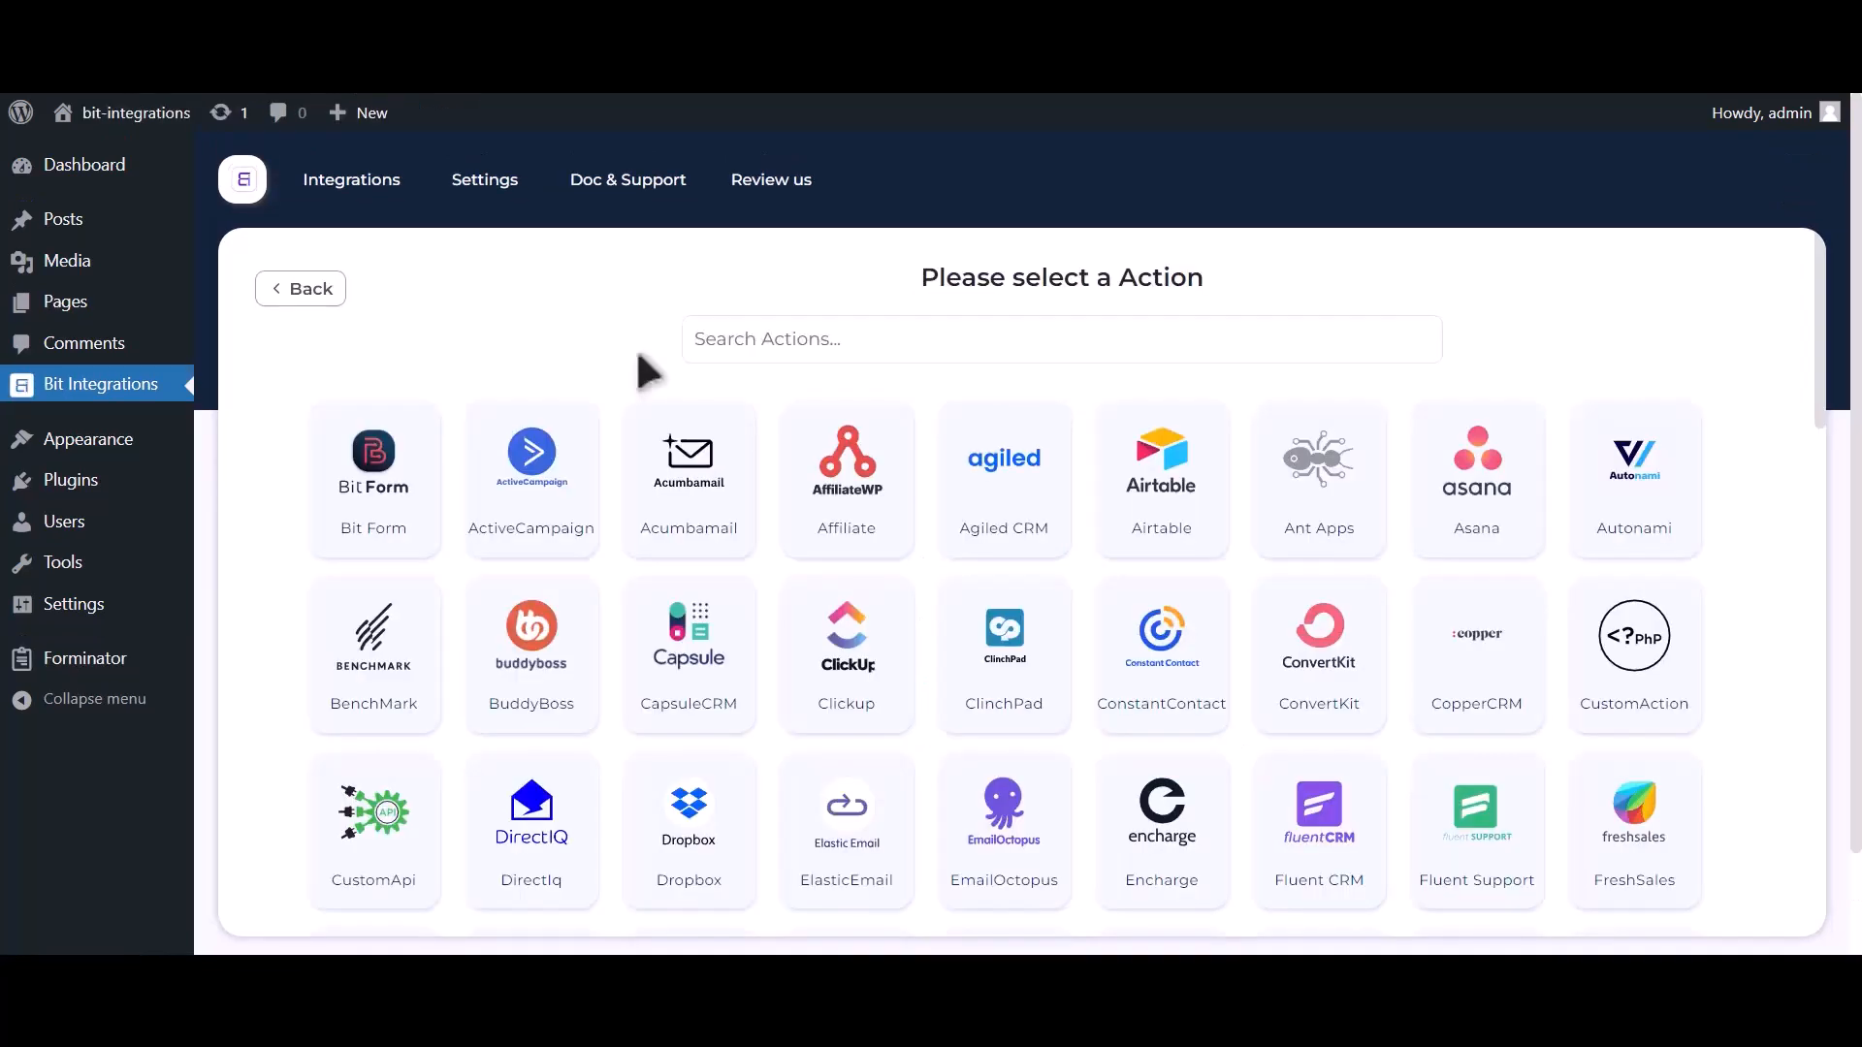
Search the actions for "zoom" and choose Zoom as the integration's action.
{"action": "left_click", "coordinate": [911, 356]}
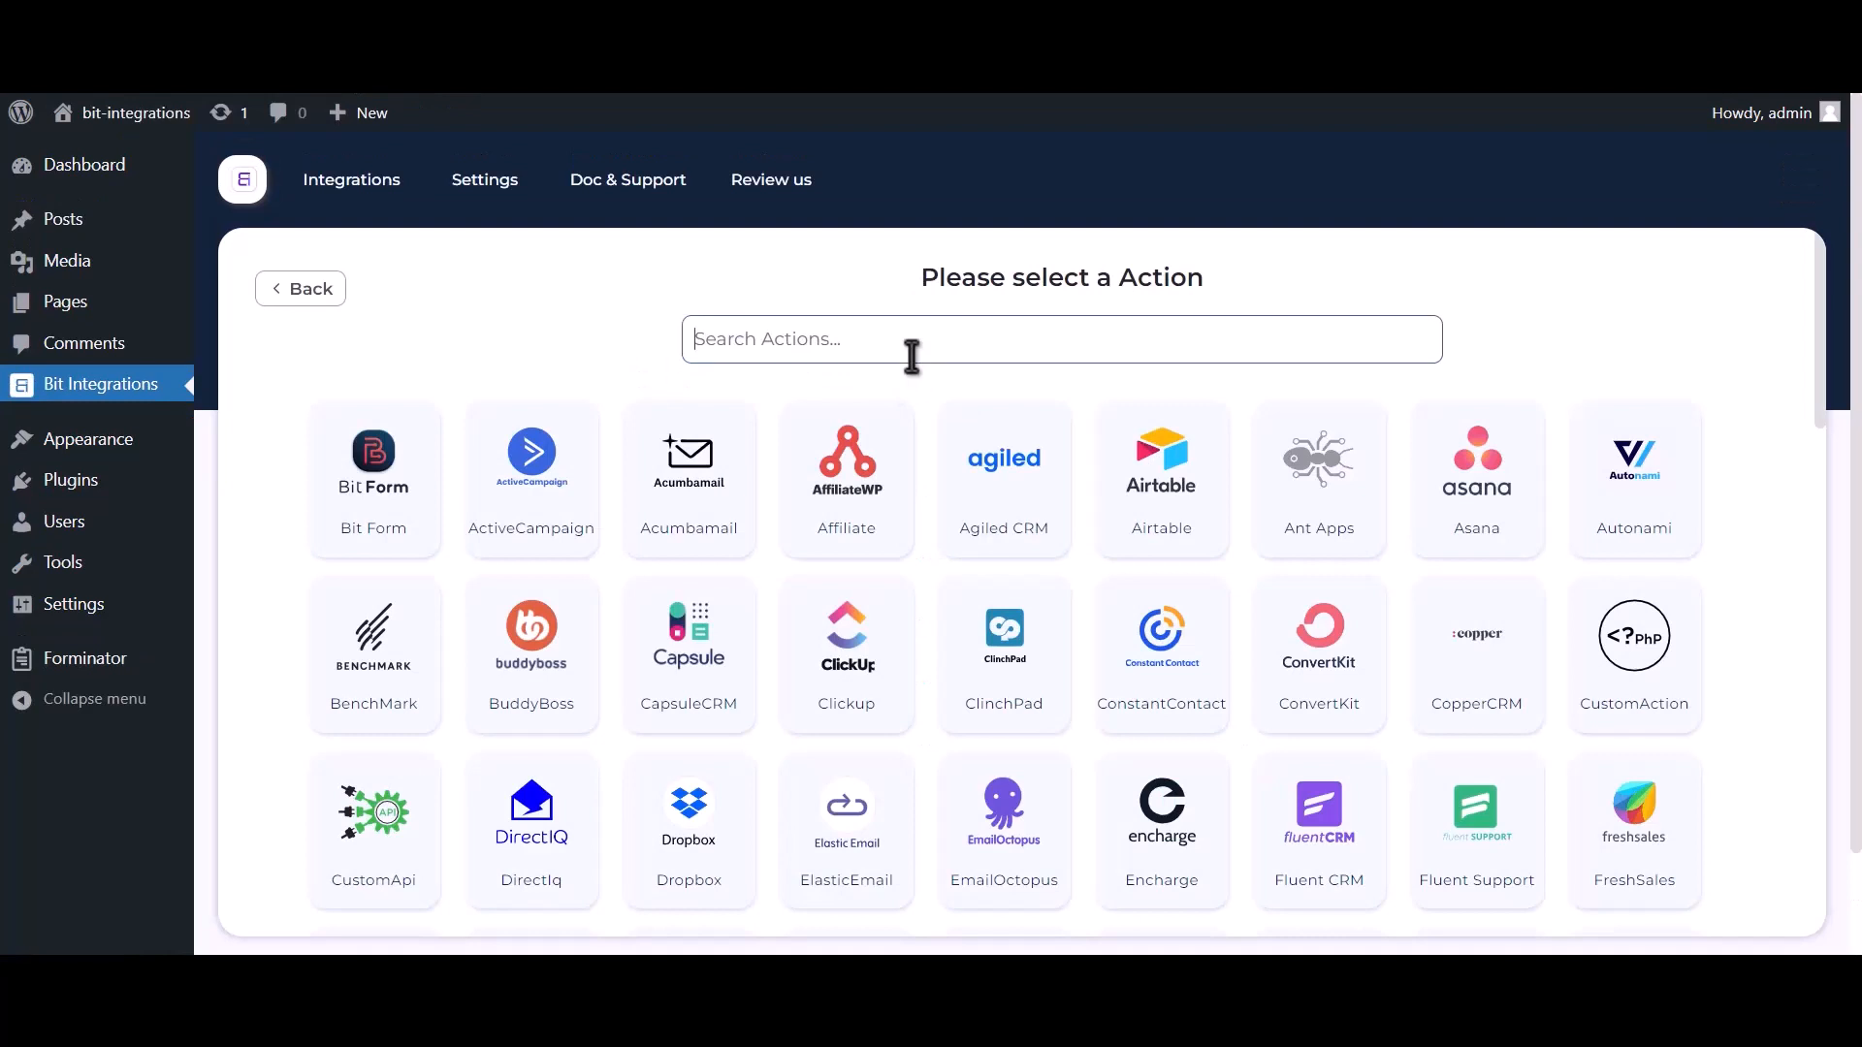
{"action": "type", "text": "zoom"}
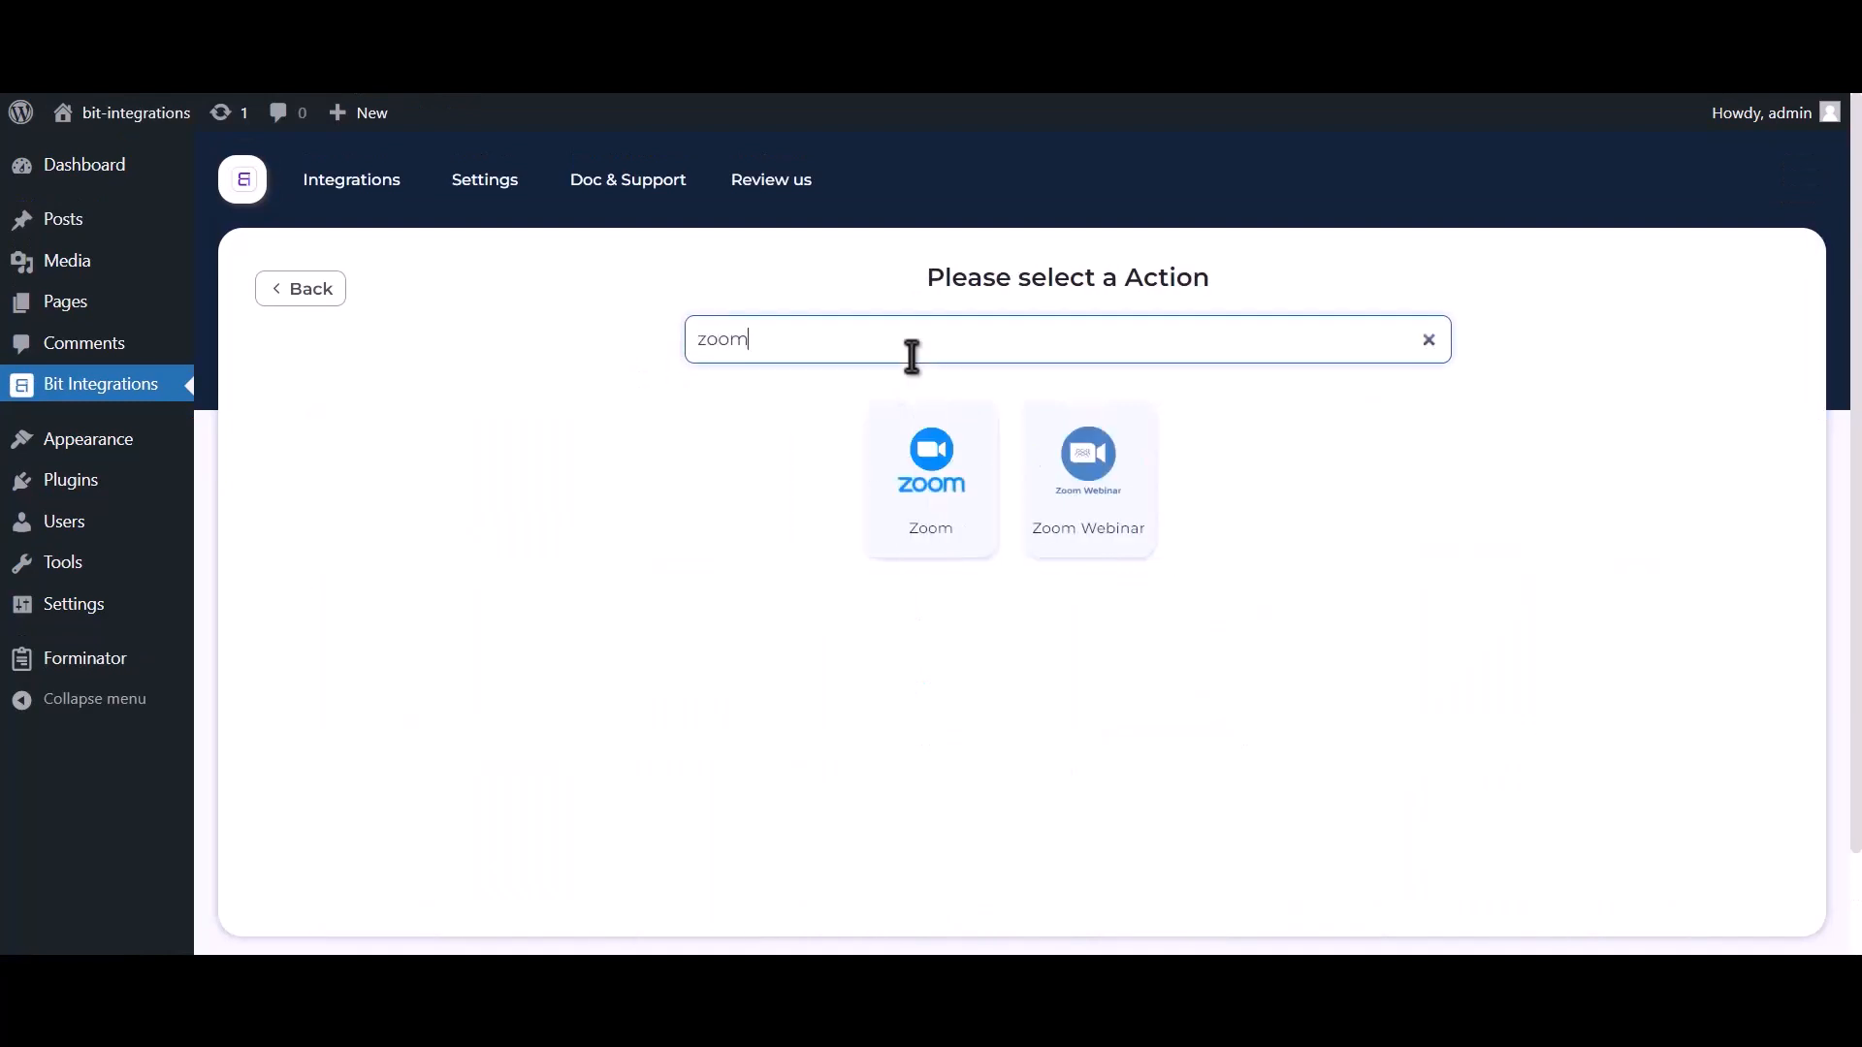
{"action": "left_click", "coordinate": [937, 533]}
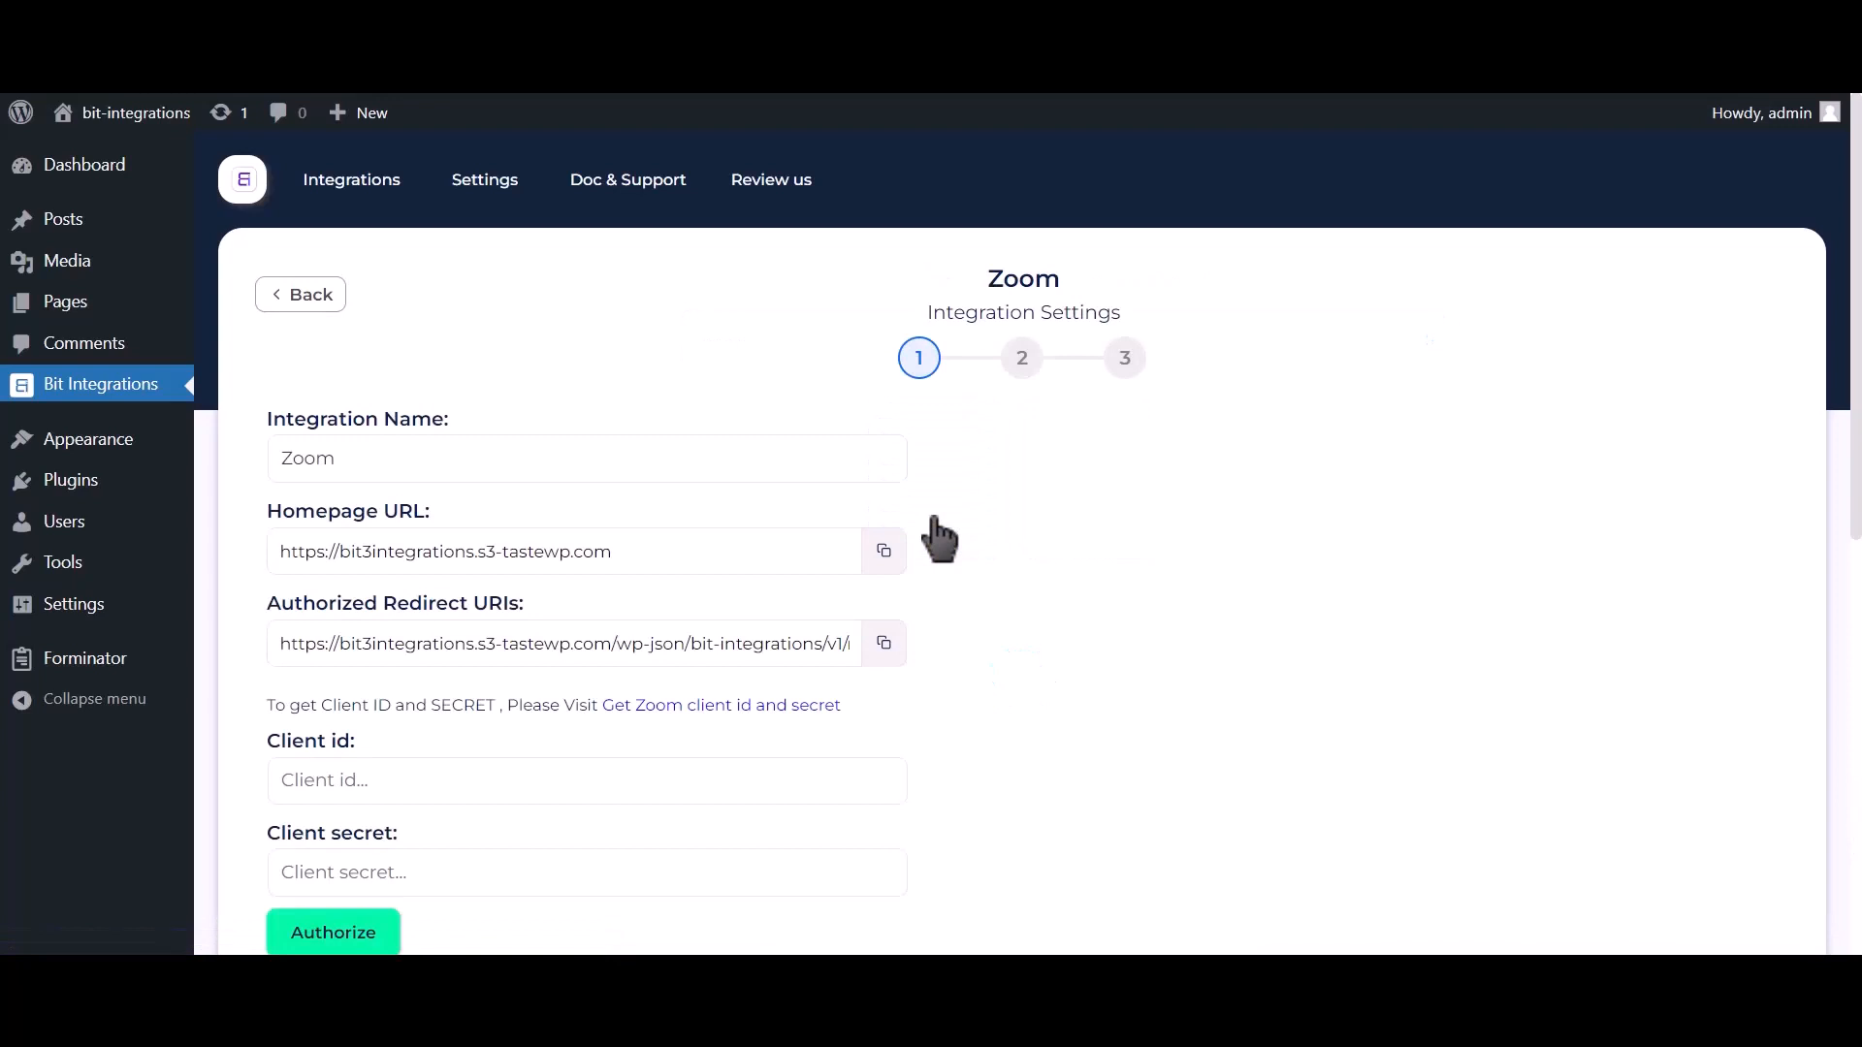
Open the Zoom App Marketplace page for getting the client ID and secret from the integration settings.
{"action": "scroll", "coordinate": [939, 538], "scroll_direction": "down", "scroll_amount": 2}
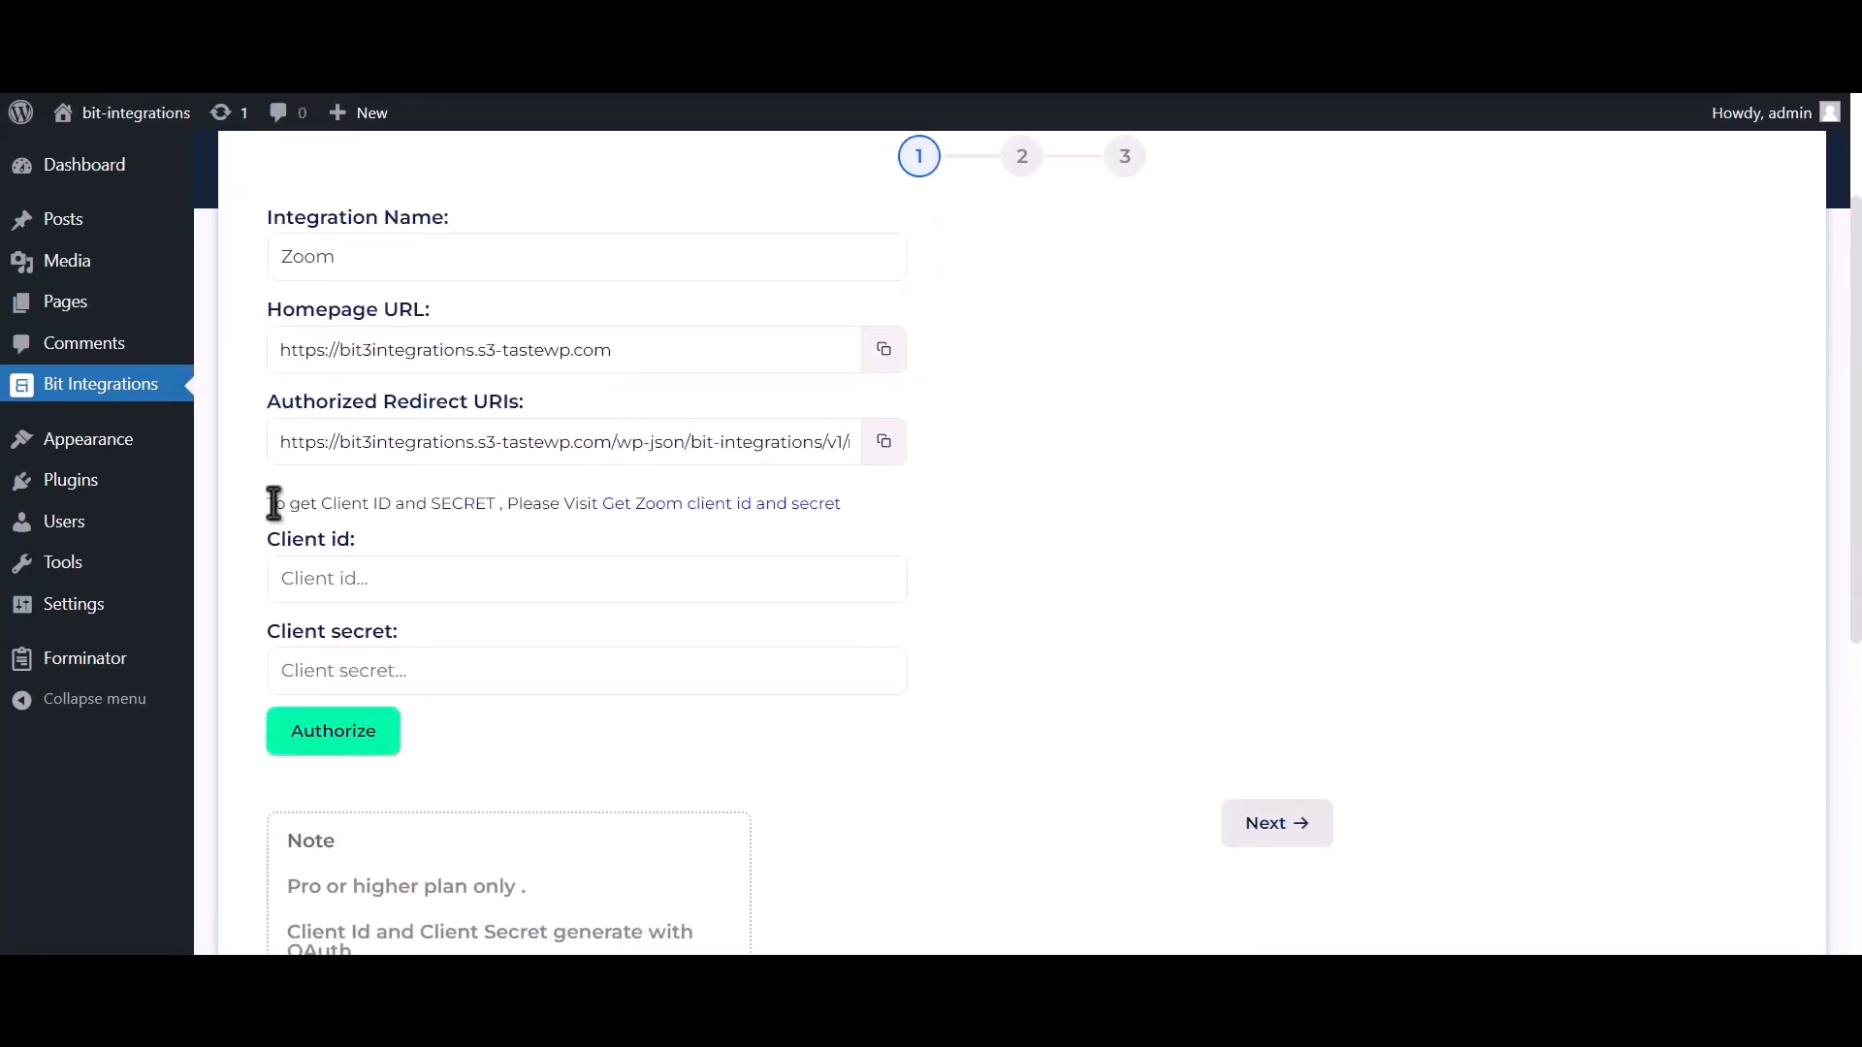
{"action": "left_click_drag", "start_coordinate": [262, 503], "coordinate": [711, 521]}
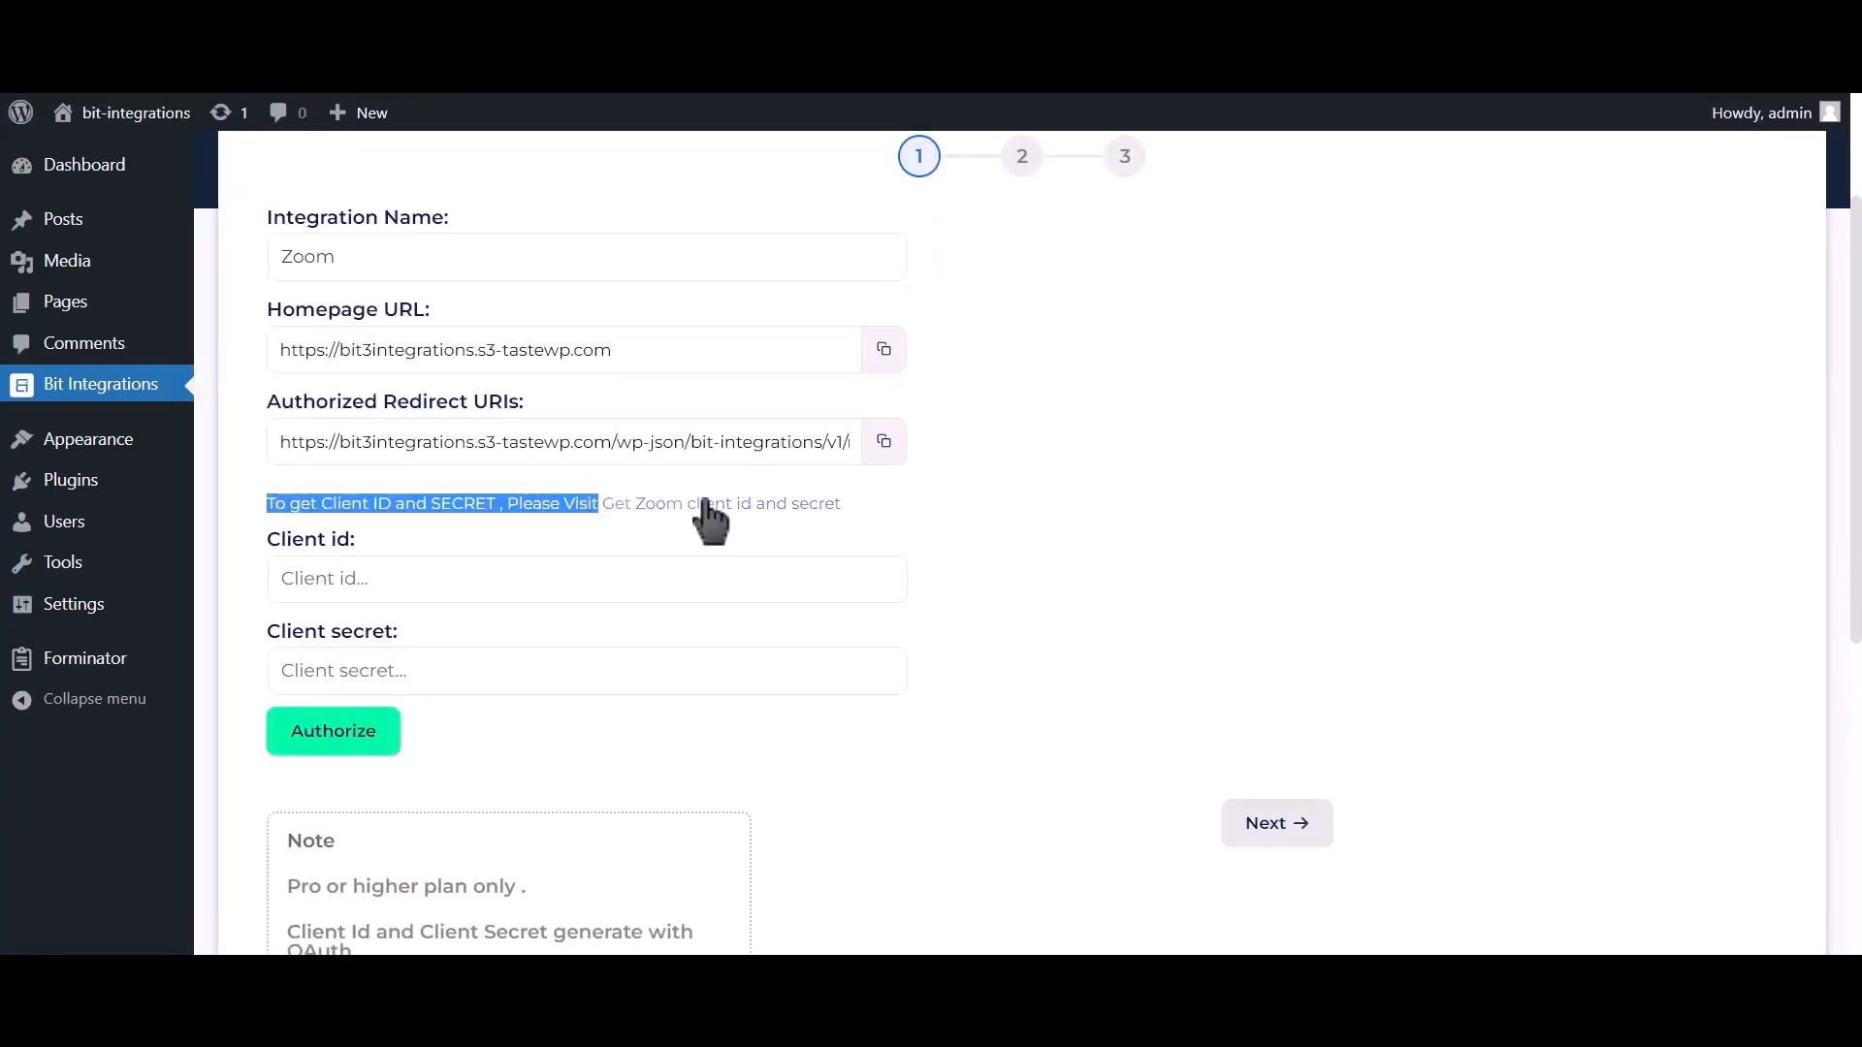
{"action": "left_click", "coordinate": [773, 505]}
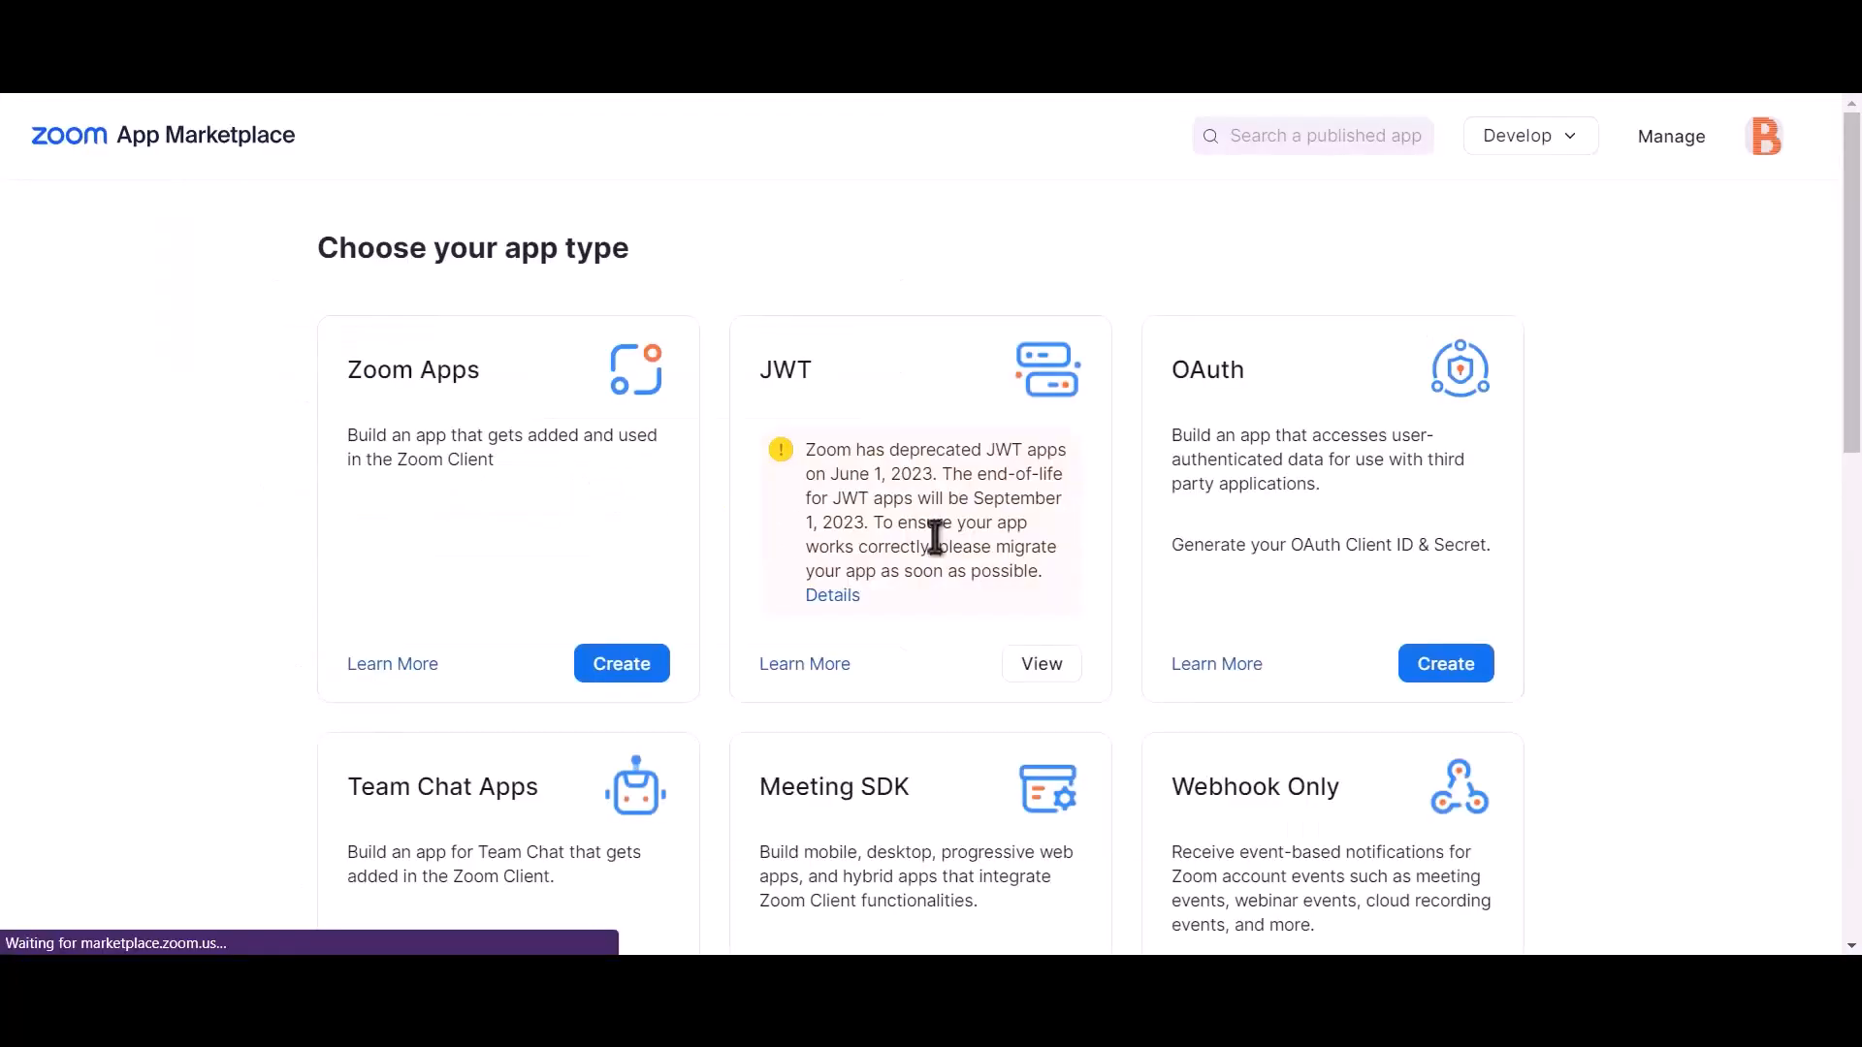
Create an account-level OAuth app named "Bit integrations" with Marketplace publishing turned off.
{"action": "left_click", "coordinate": [1464, 684]}
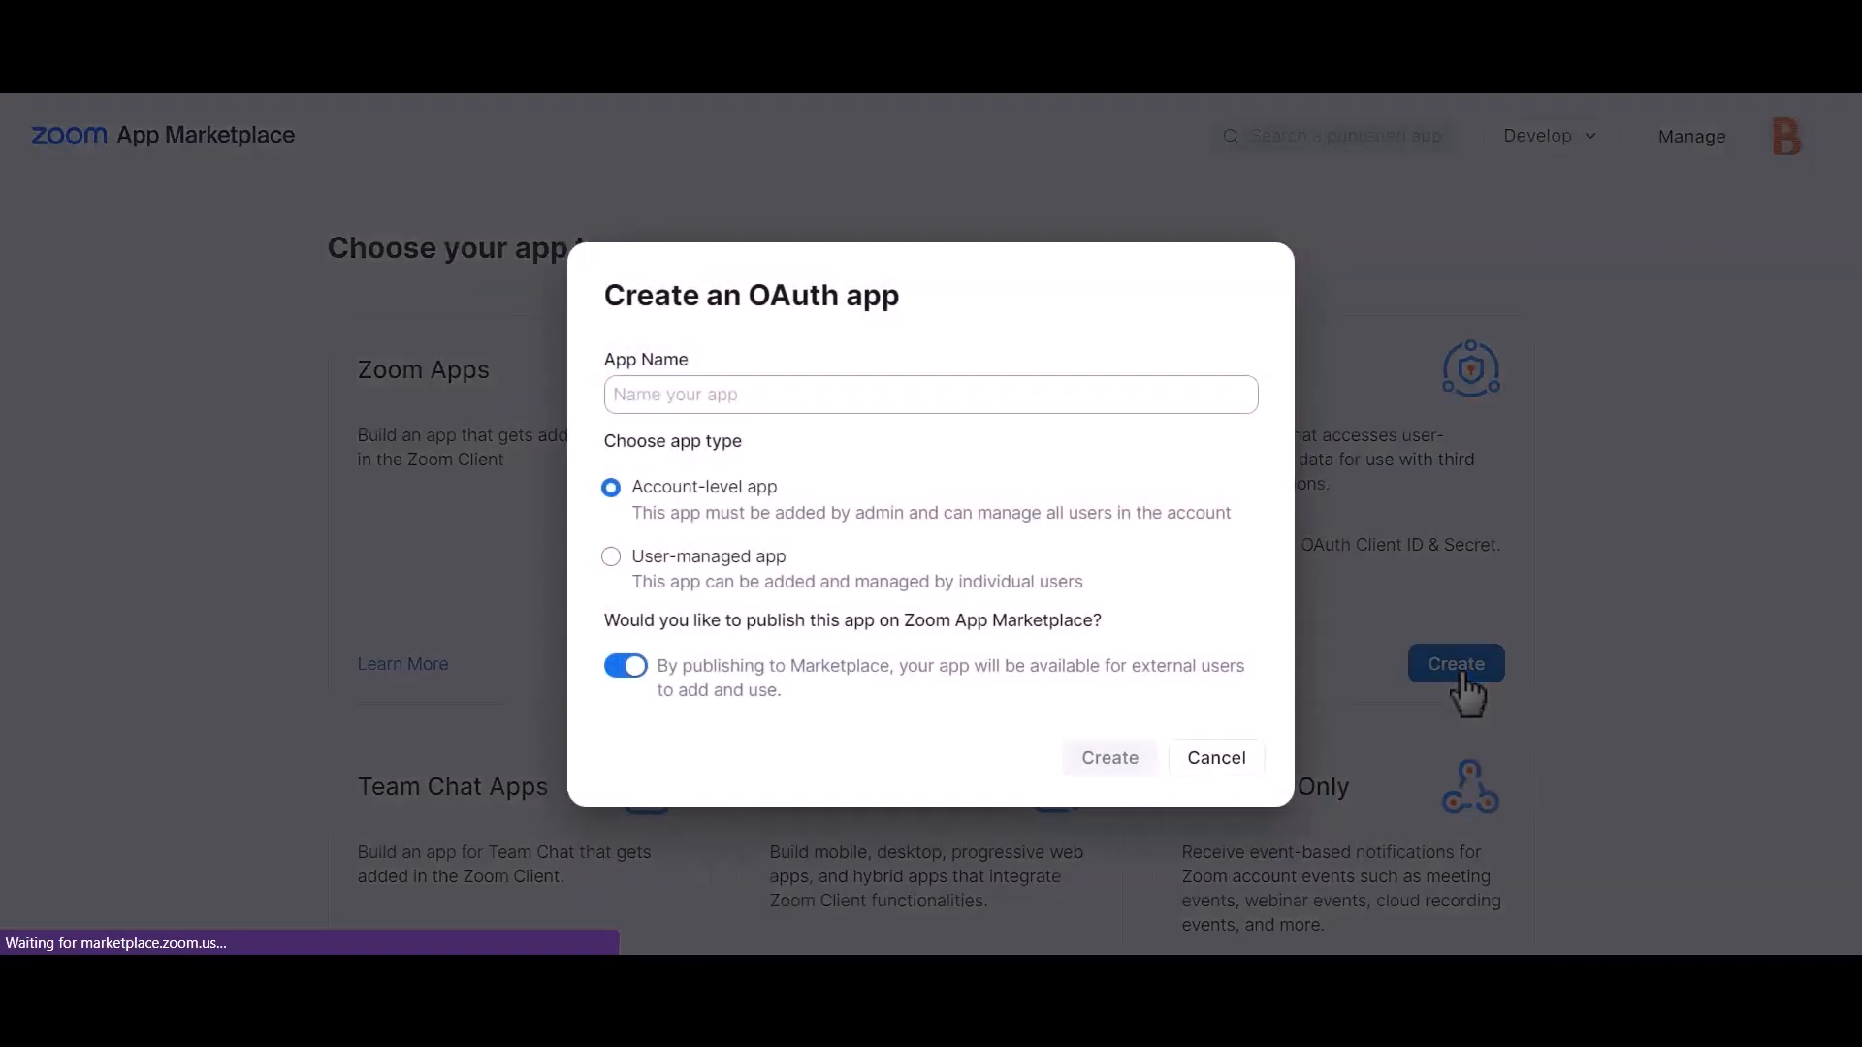
{"action": "left_click", "coordinate": [626, 665]}
{"action": "left_click", "coordinate": [885, 394]}
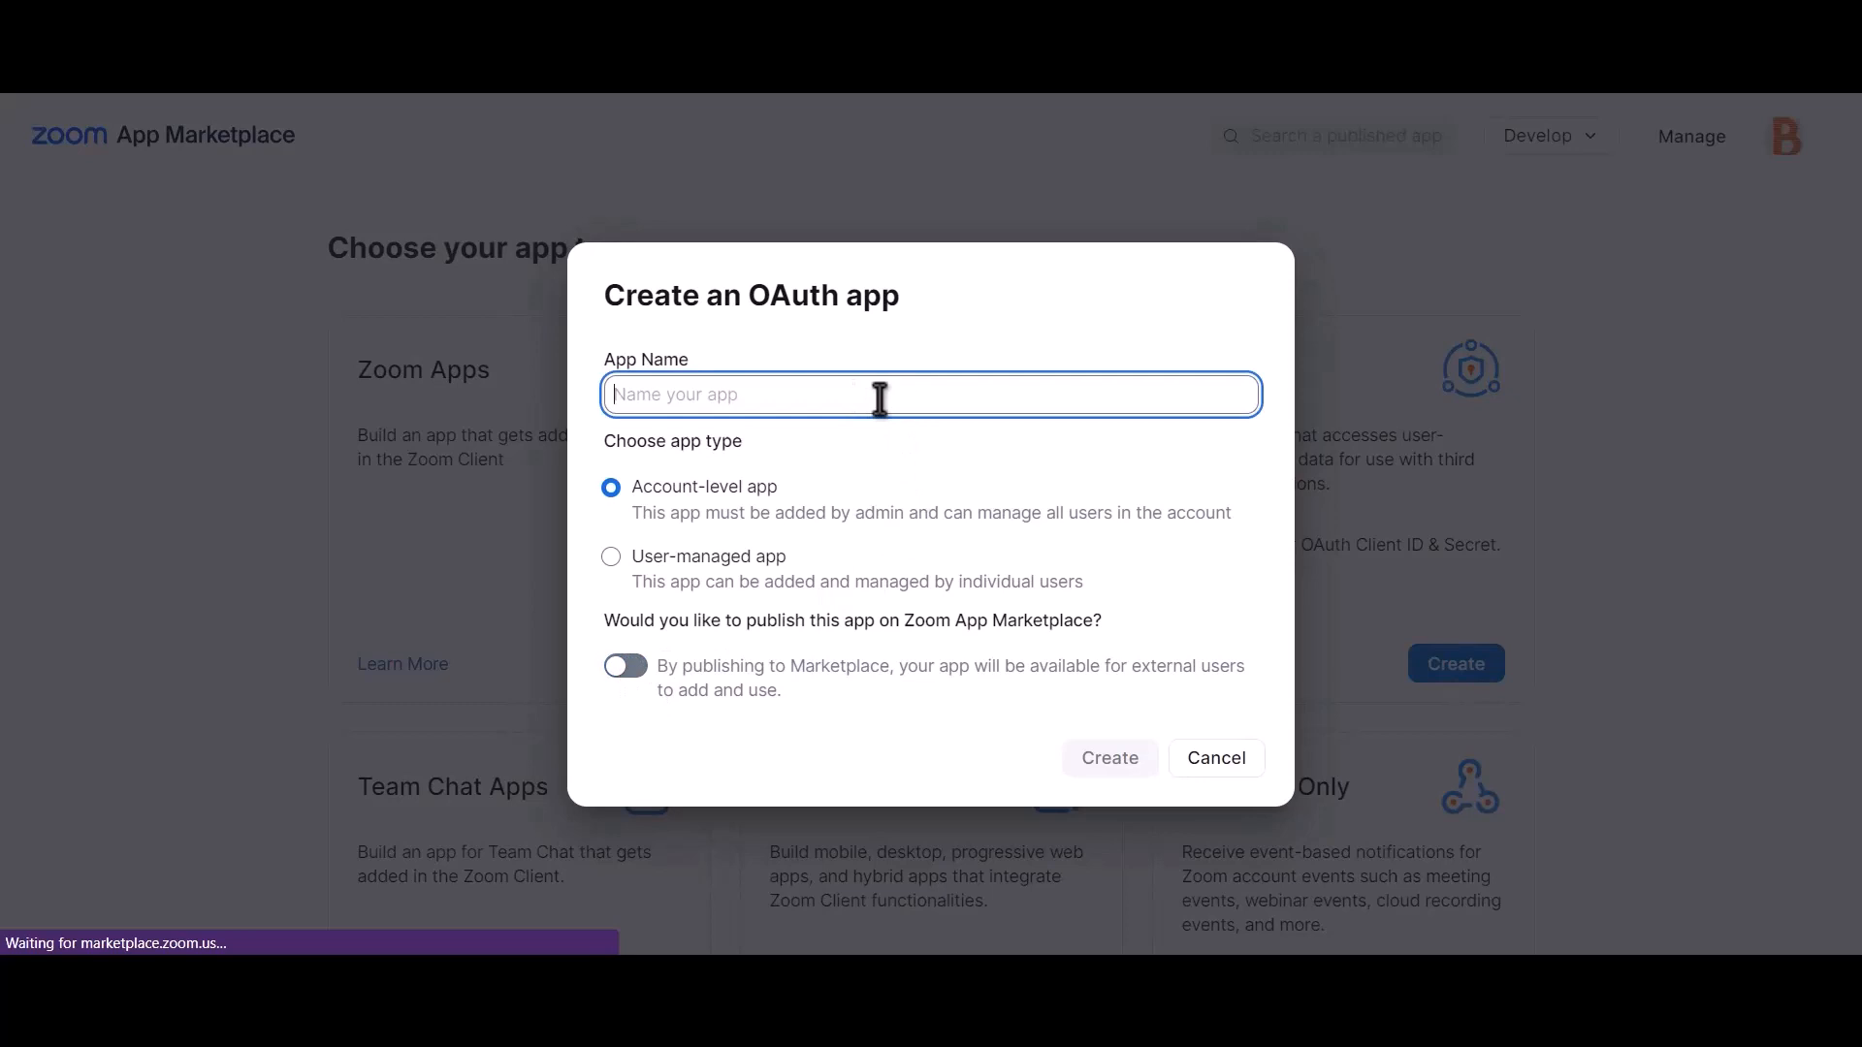
{"action": "type", "text": "Bit in"}
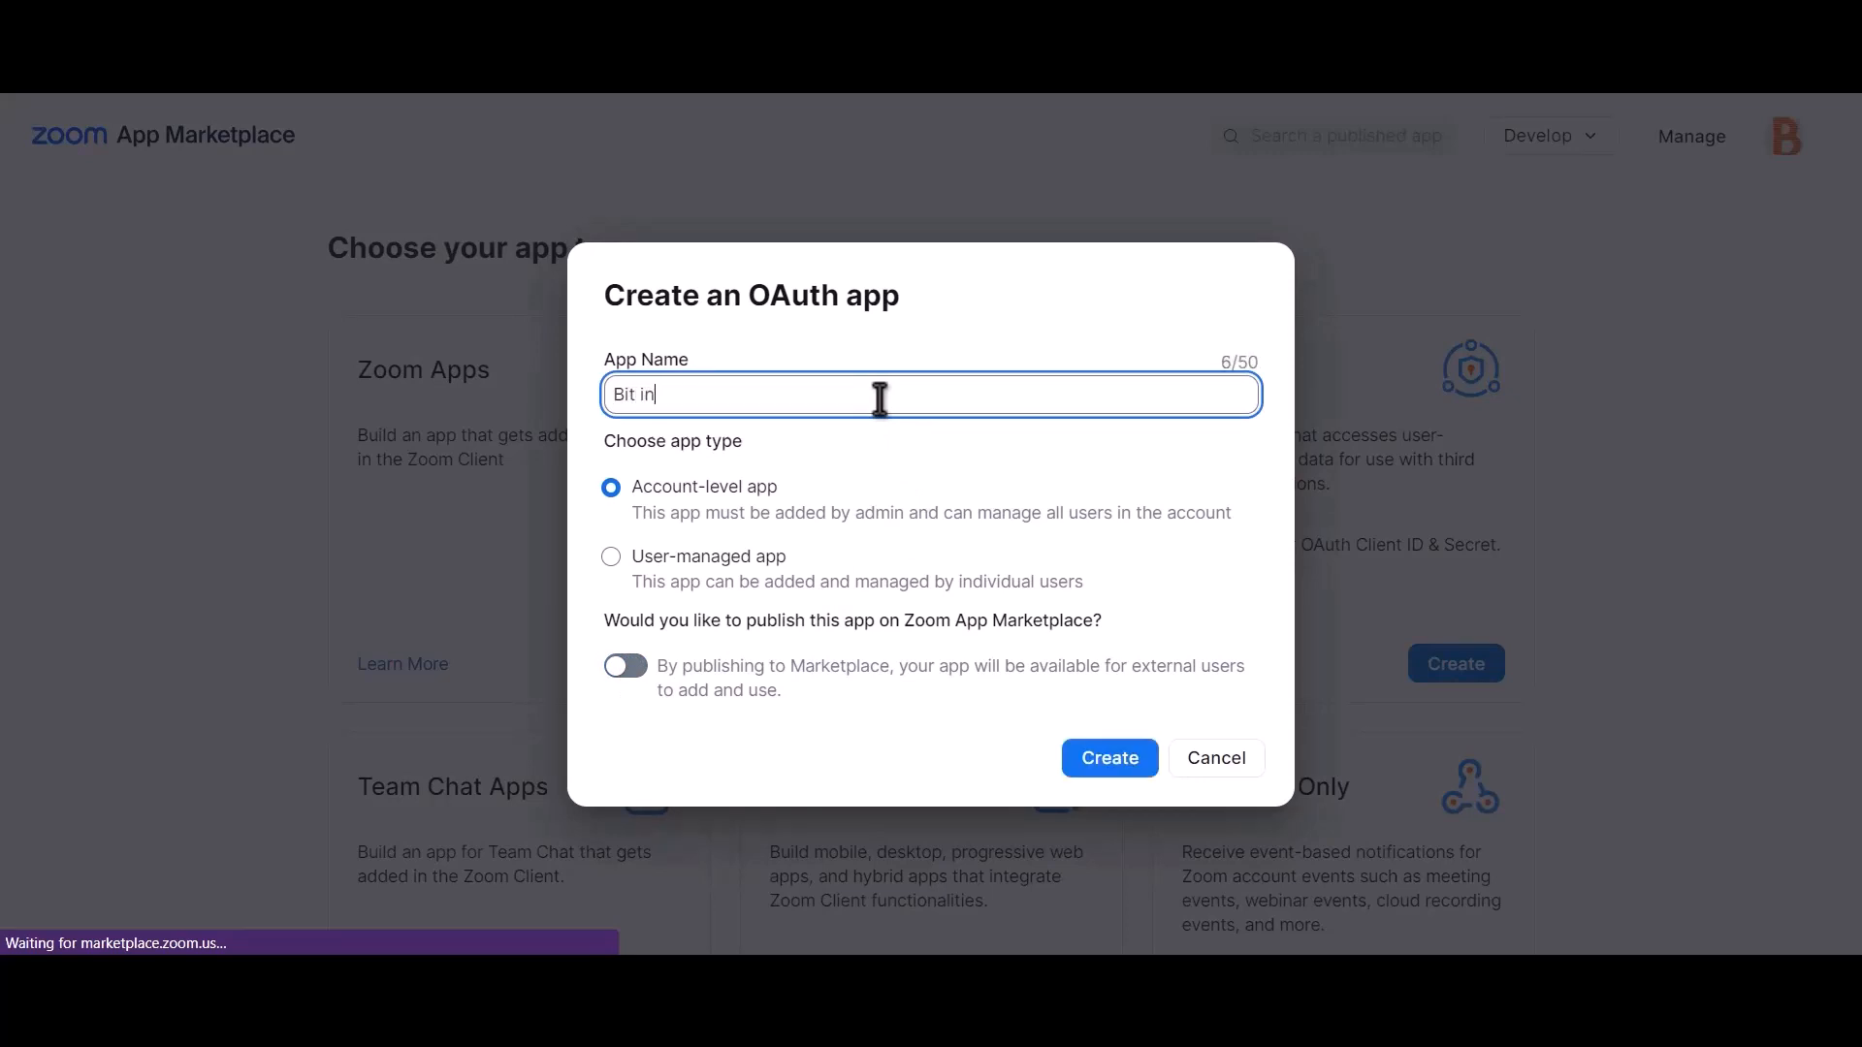
{"action": "type", "text": "tegrations"}
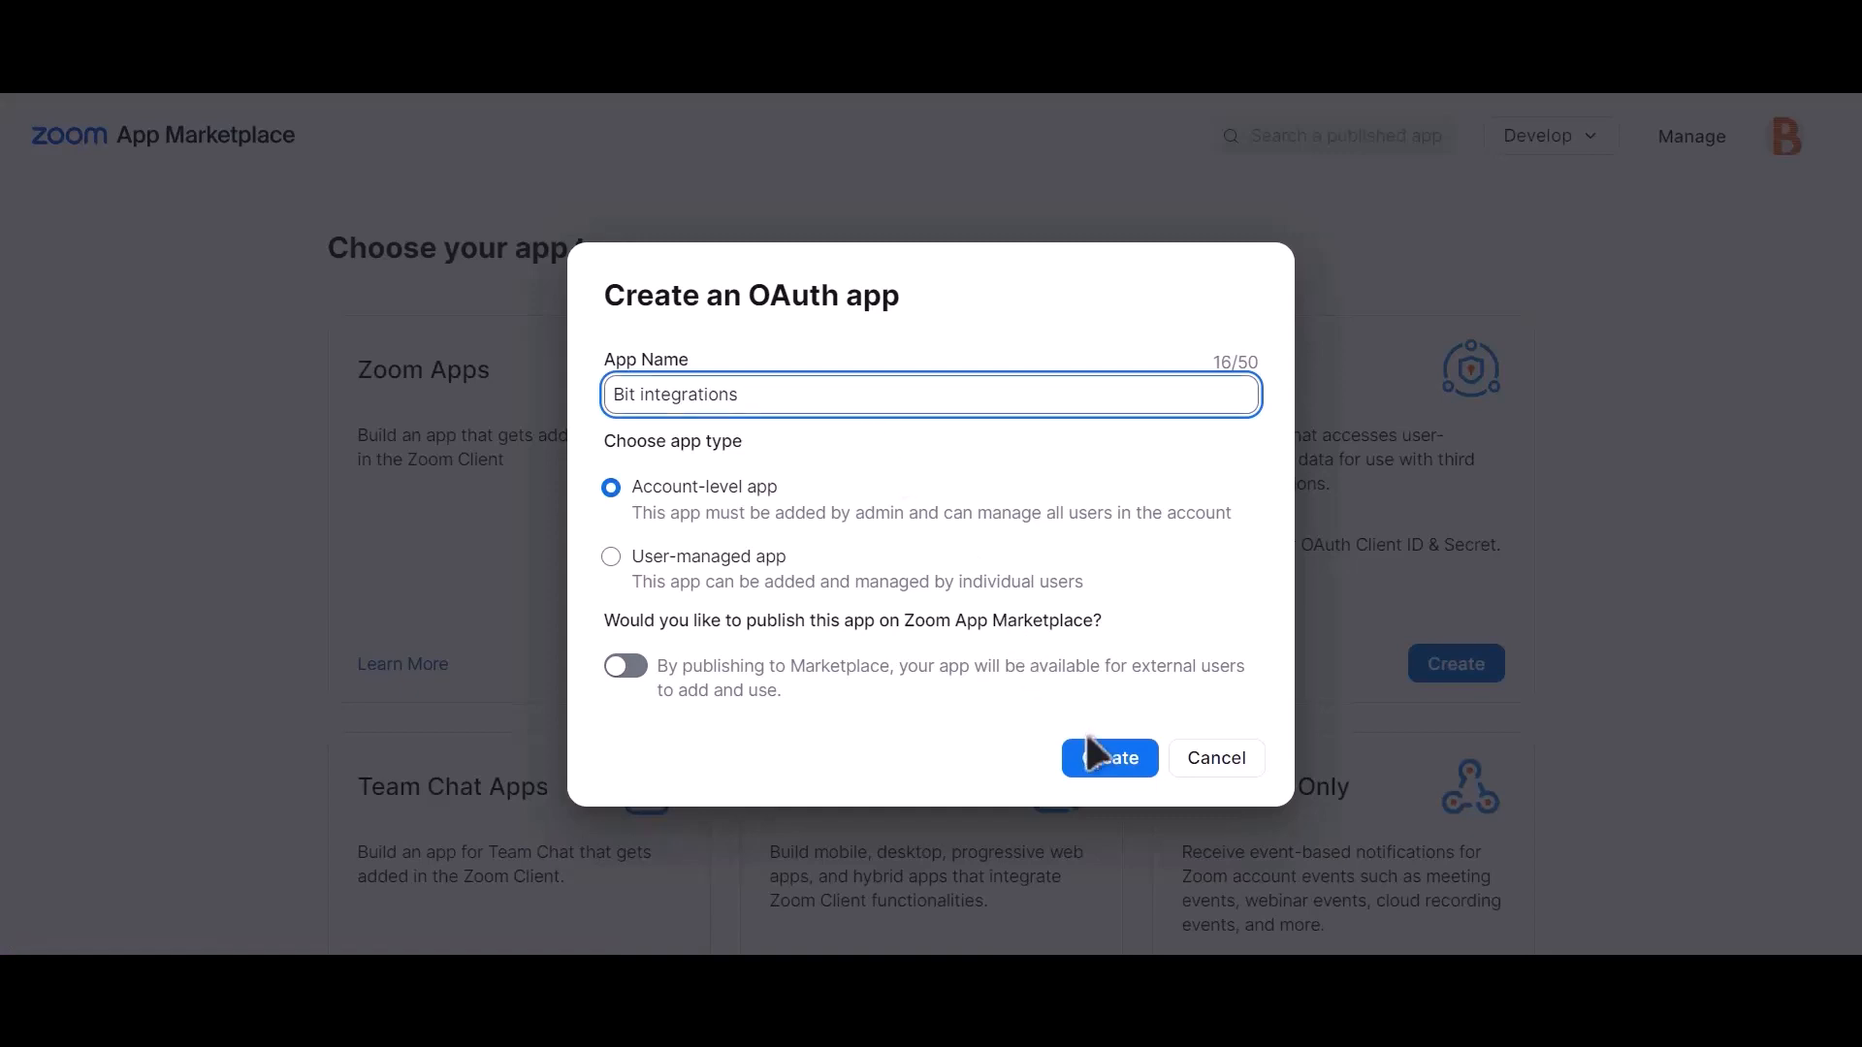
{"action": "left_click", "coordinate": [1122, 774]}
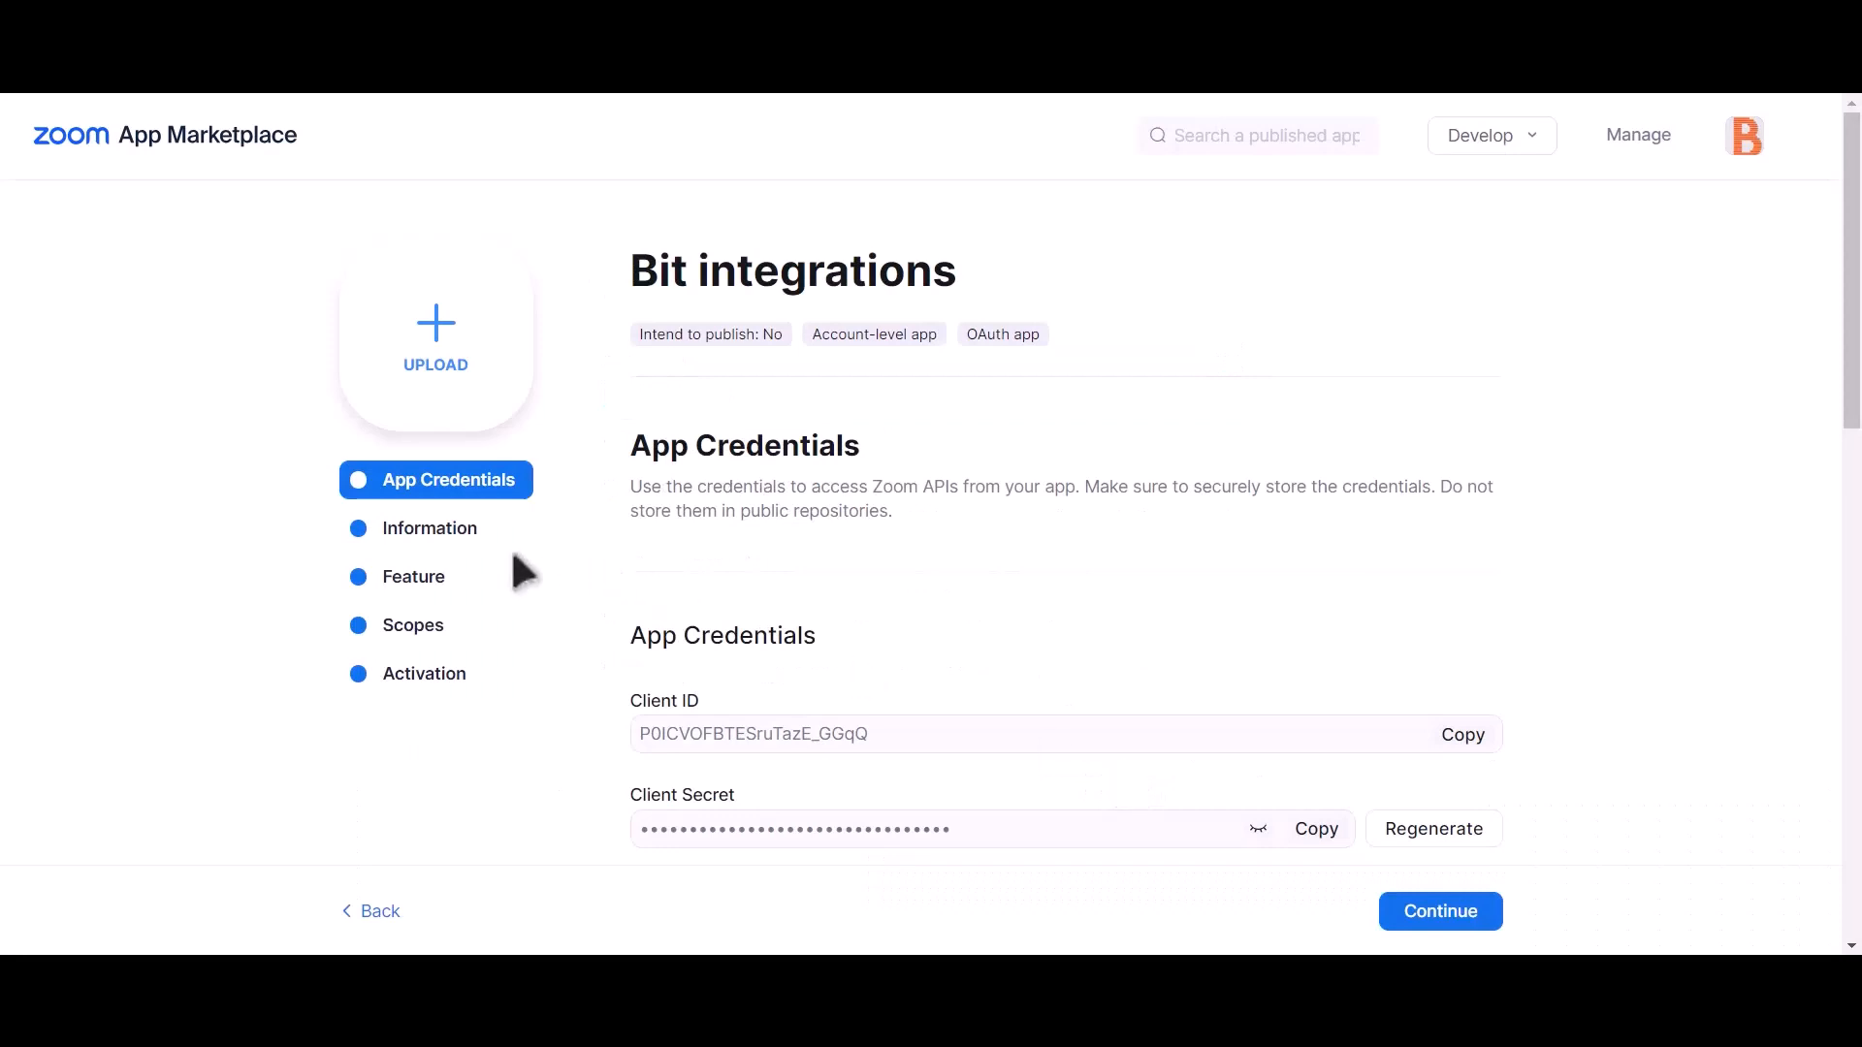
Add the Meeting scopes meeting:master, meeting:read:admin and meeting:write:admin to the app.
{"action": "left_click", "coordinate": [464, 656]}
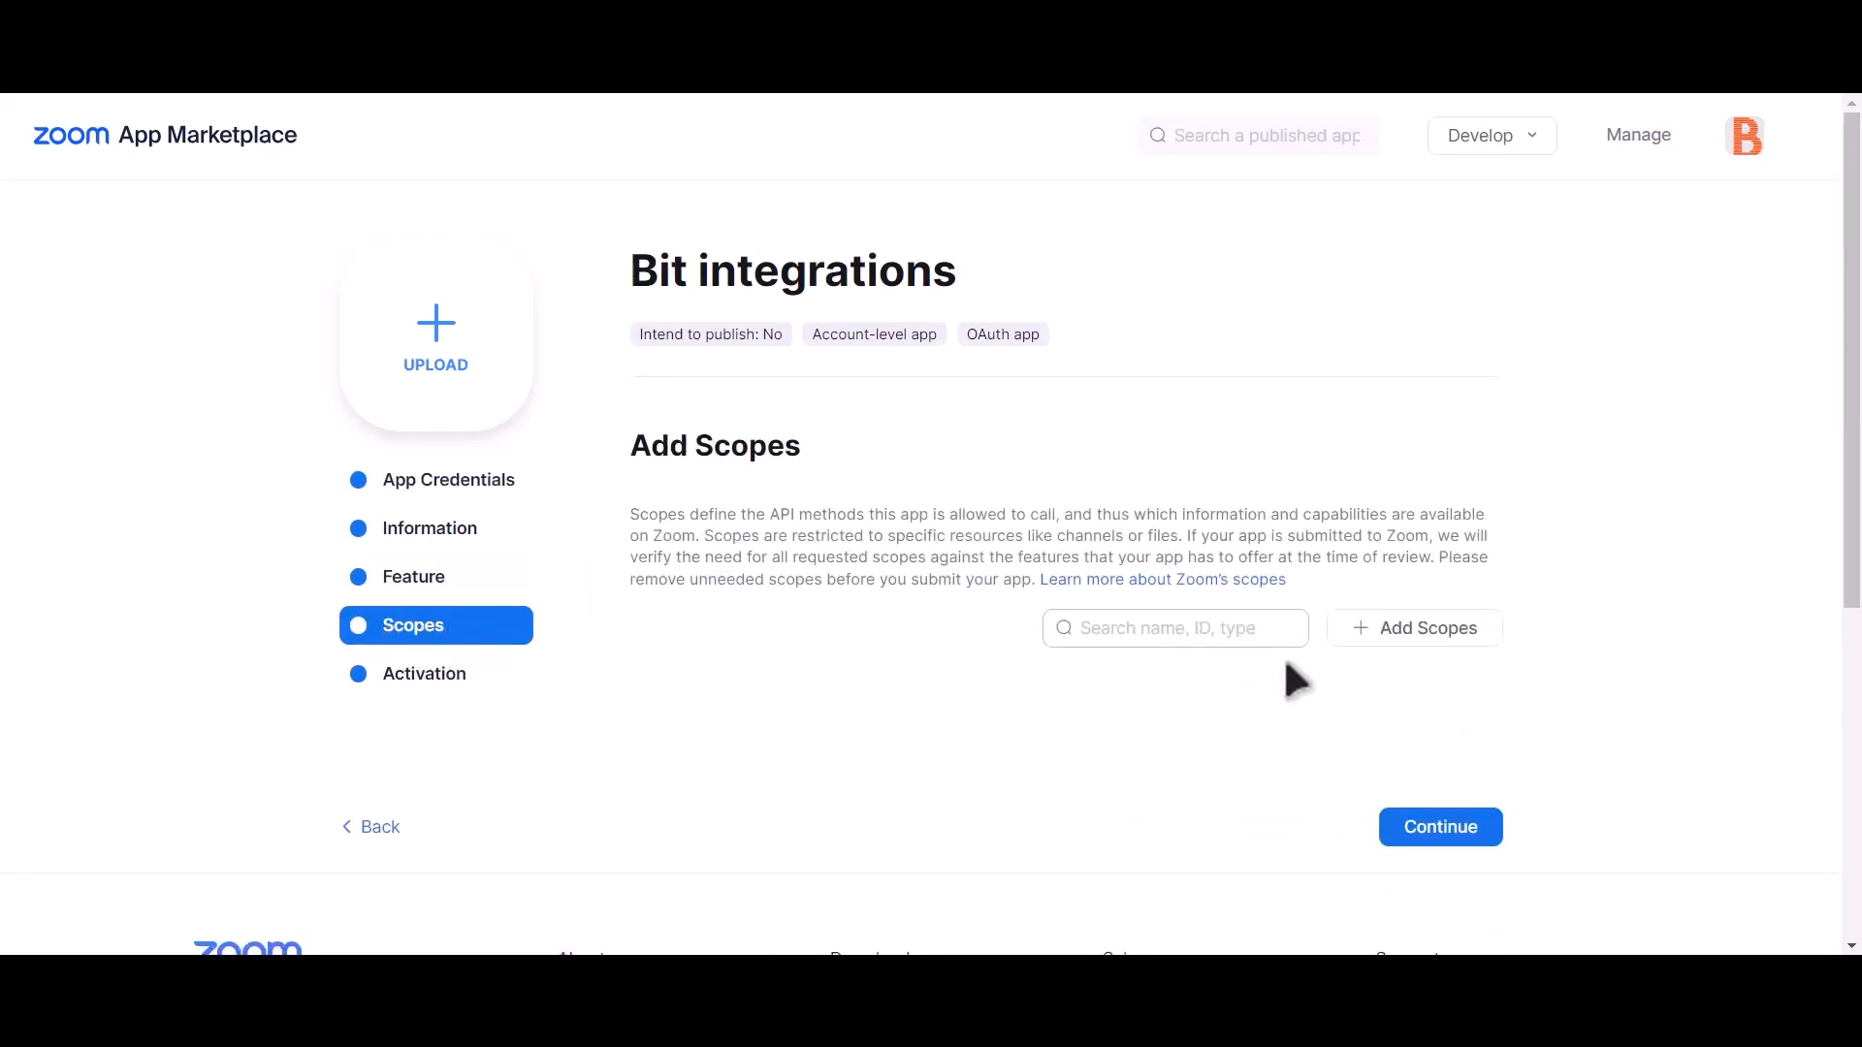
{"action": "left_click", "coordinate": [1452, 653]}
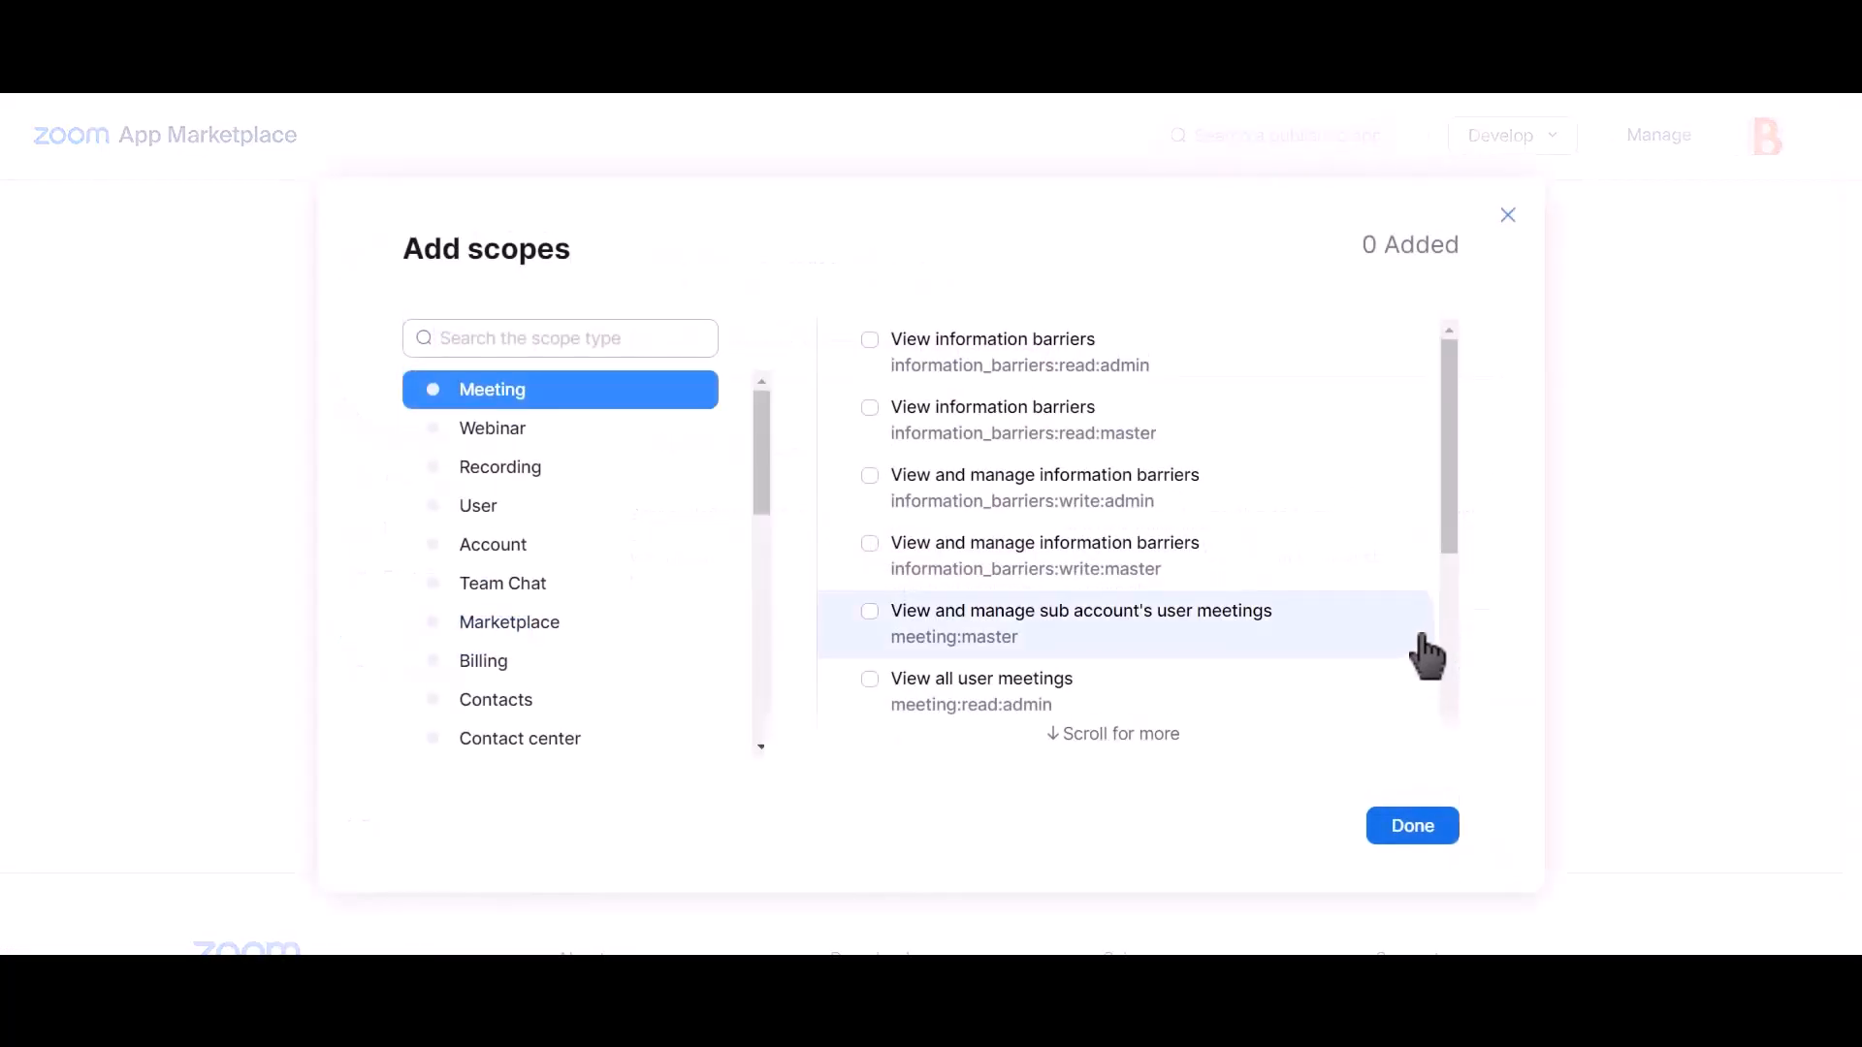
{"action": "left_click", "coordinate": [870, 612]}
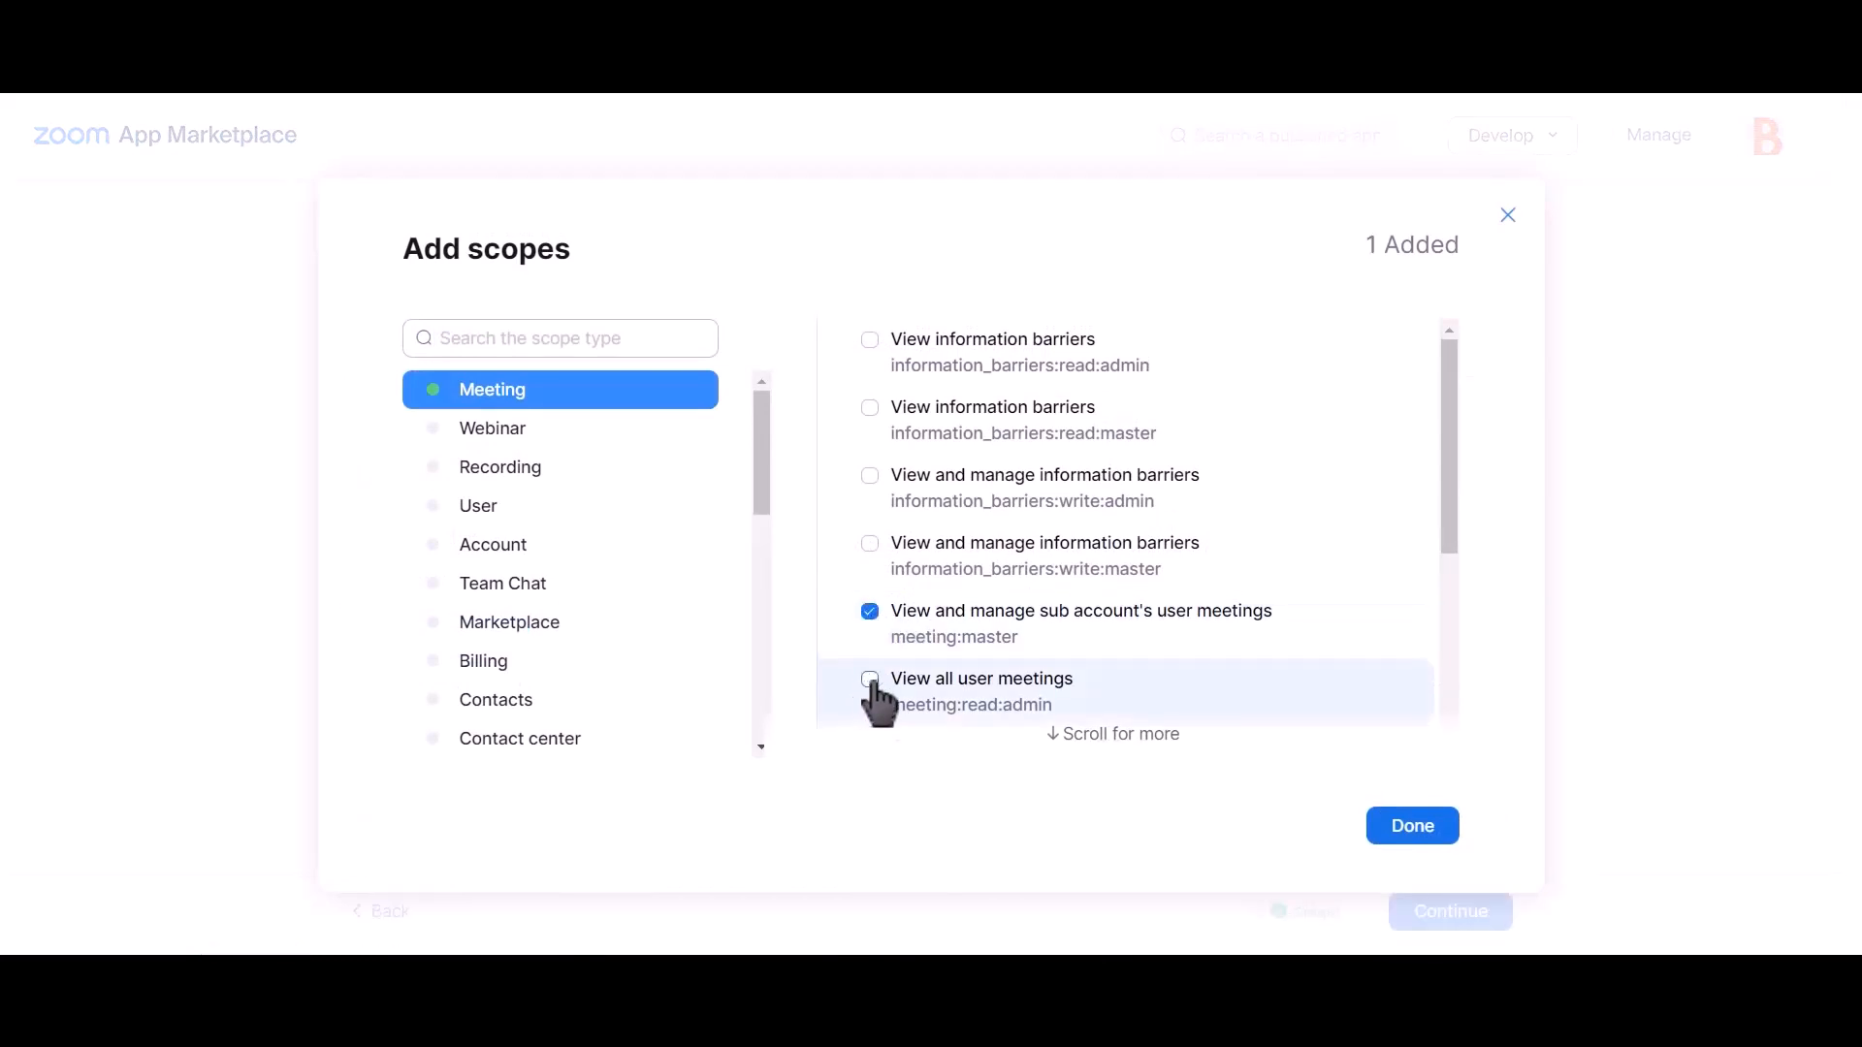
{"action": "left_click", "coordinate": [870, 679]}
{"action": "scroll", "coordinate": [1072, 611], "scroll_direction": "down", "scroll_amount": 4}
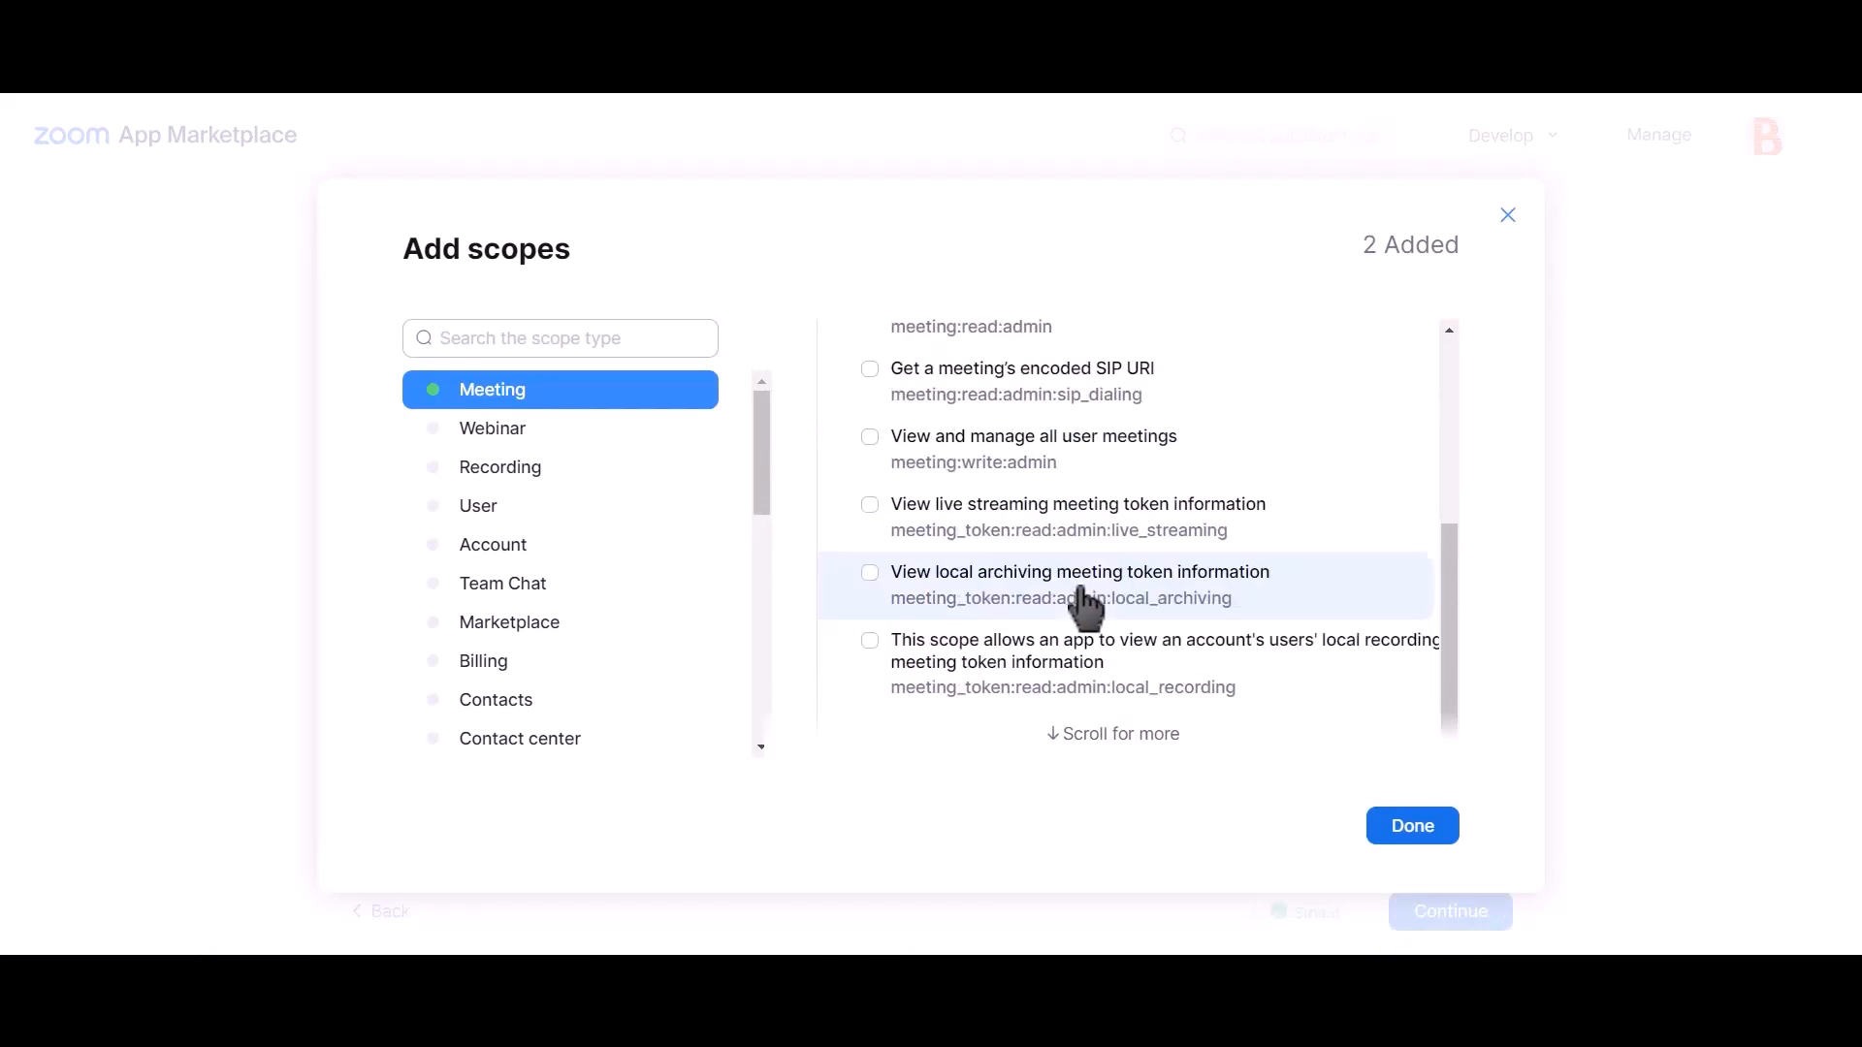
{"action": "scroll", "coordinate": [1089, 602], "scroll_direction": "up", "scroll_amount": 4}
{"action": "scroll", "coordinate": [1089, 602], "scroll_direction": "down", "scroll_amount": 2}
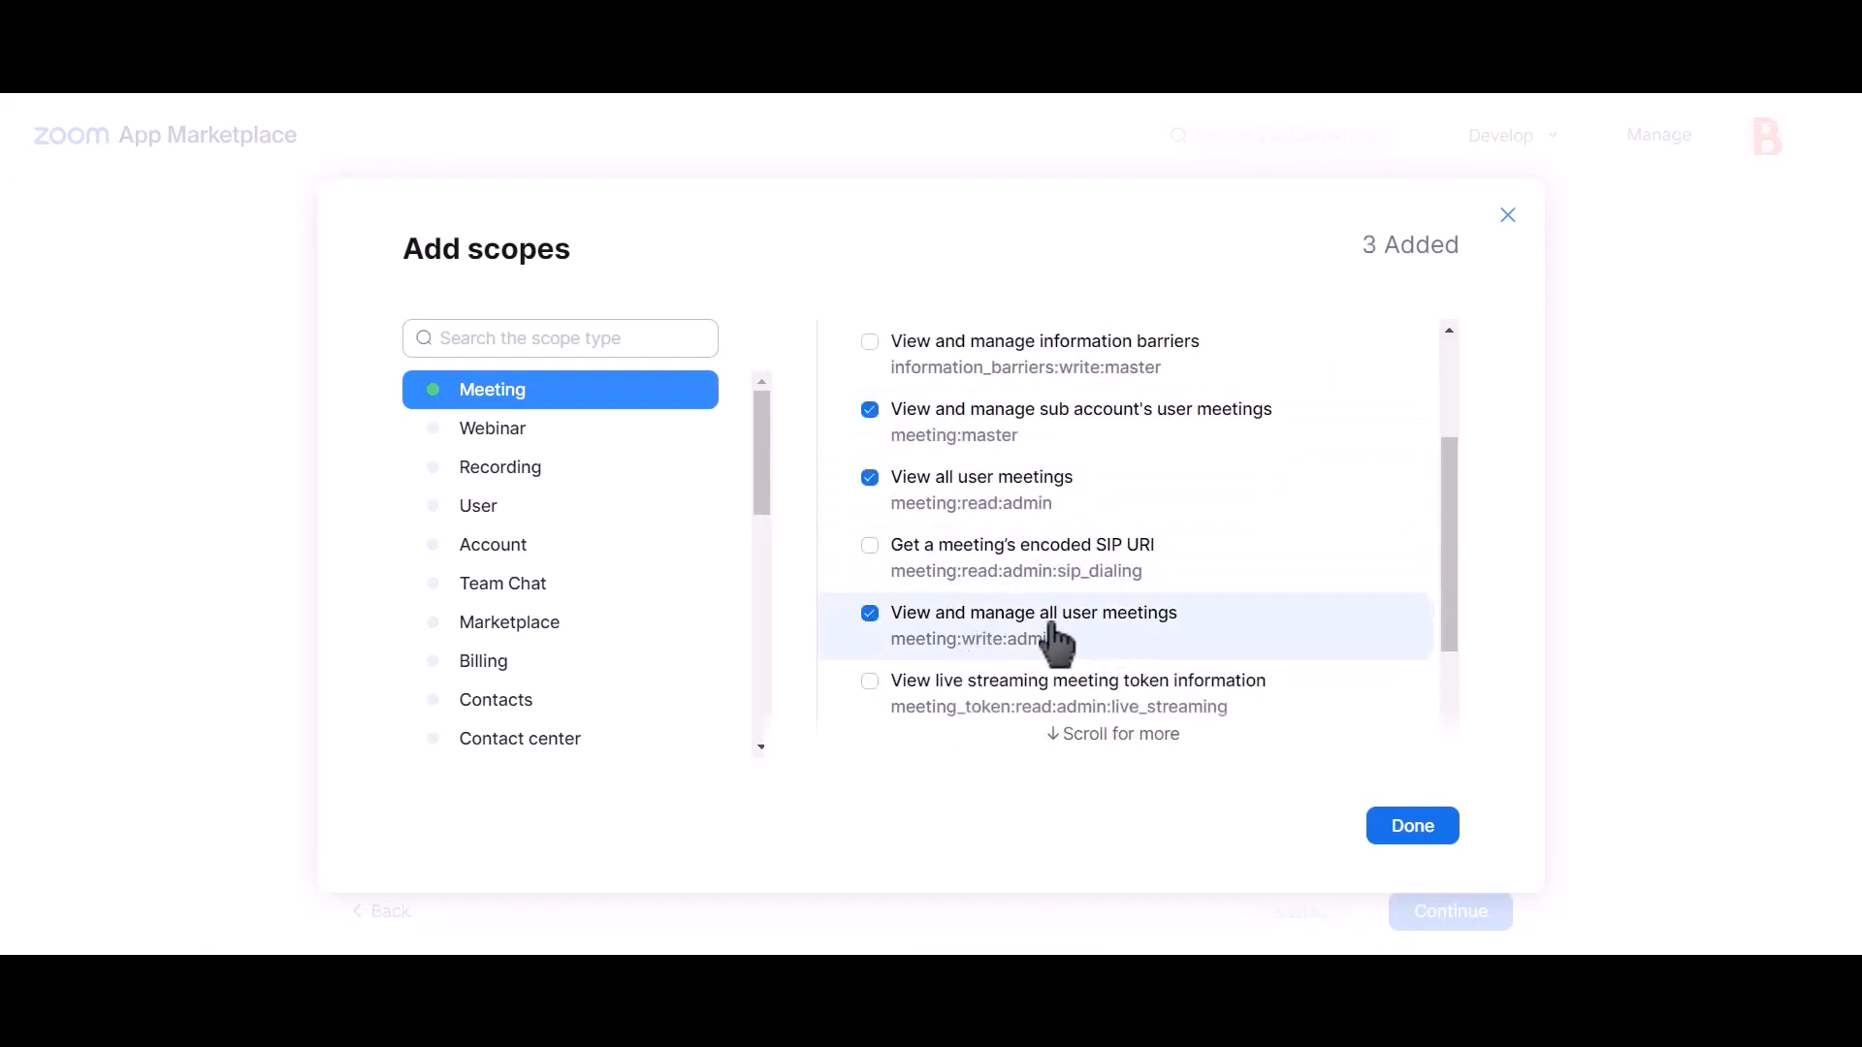
Add scopes from the User category, including user:master, and finish the scope selection.
{"action": "left_click", "coordinate": [516, 514]}
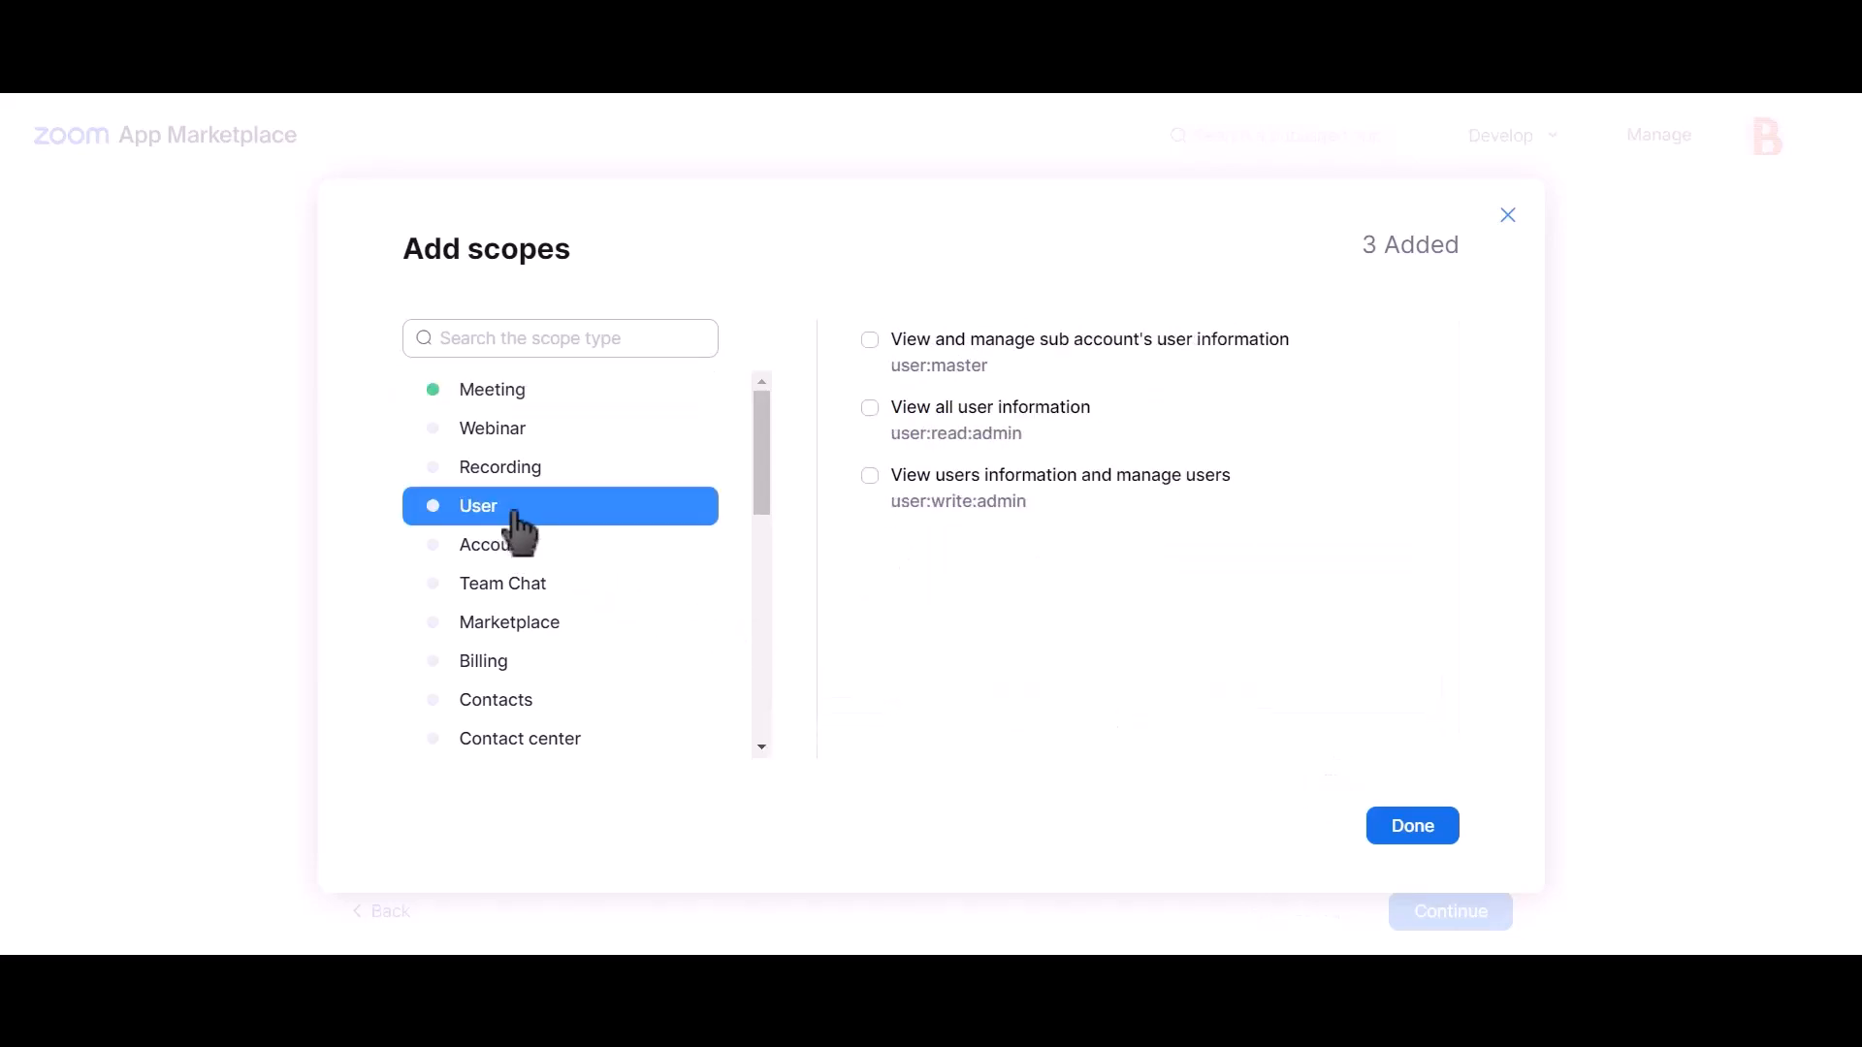
{"action": "left_click", "coordinate": [956, 359]}
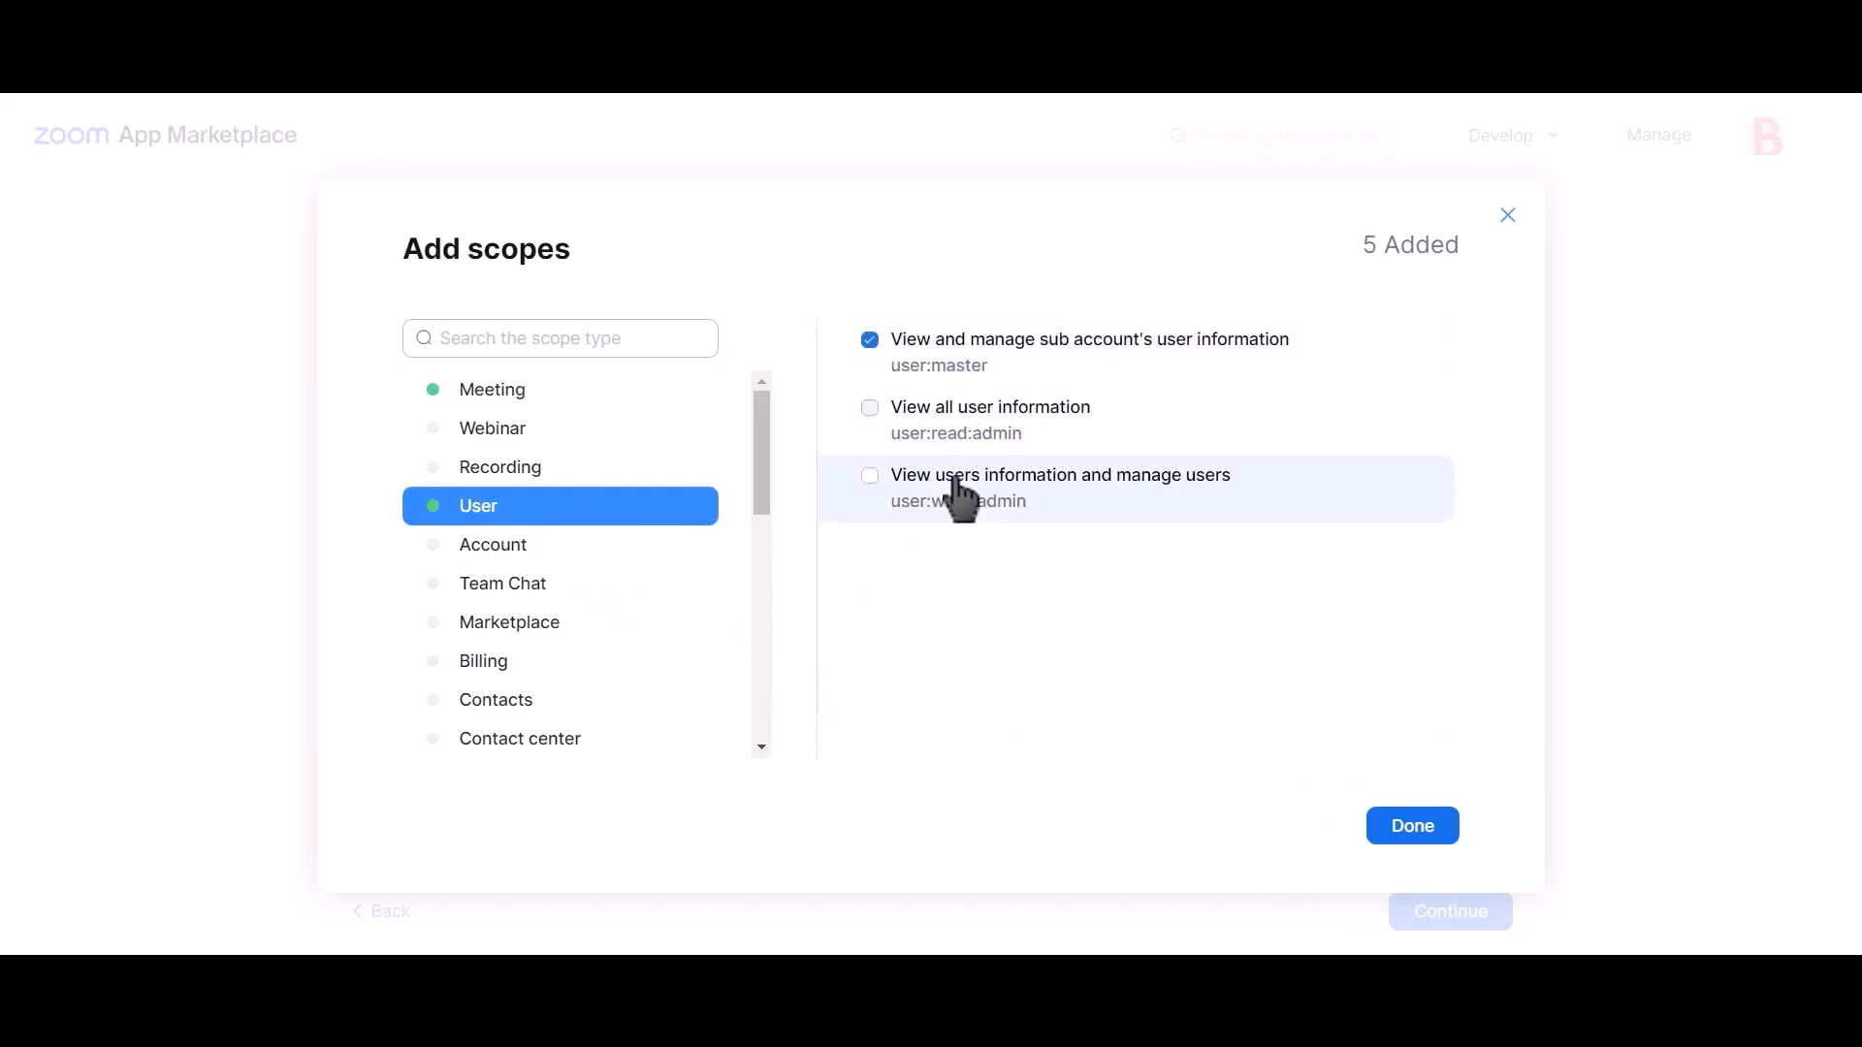
{"action": "left_click", "coordinate": [1414, 835]}
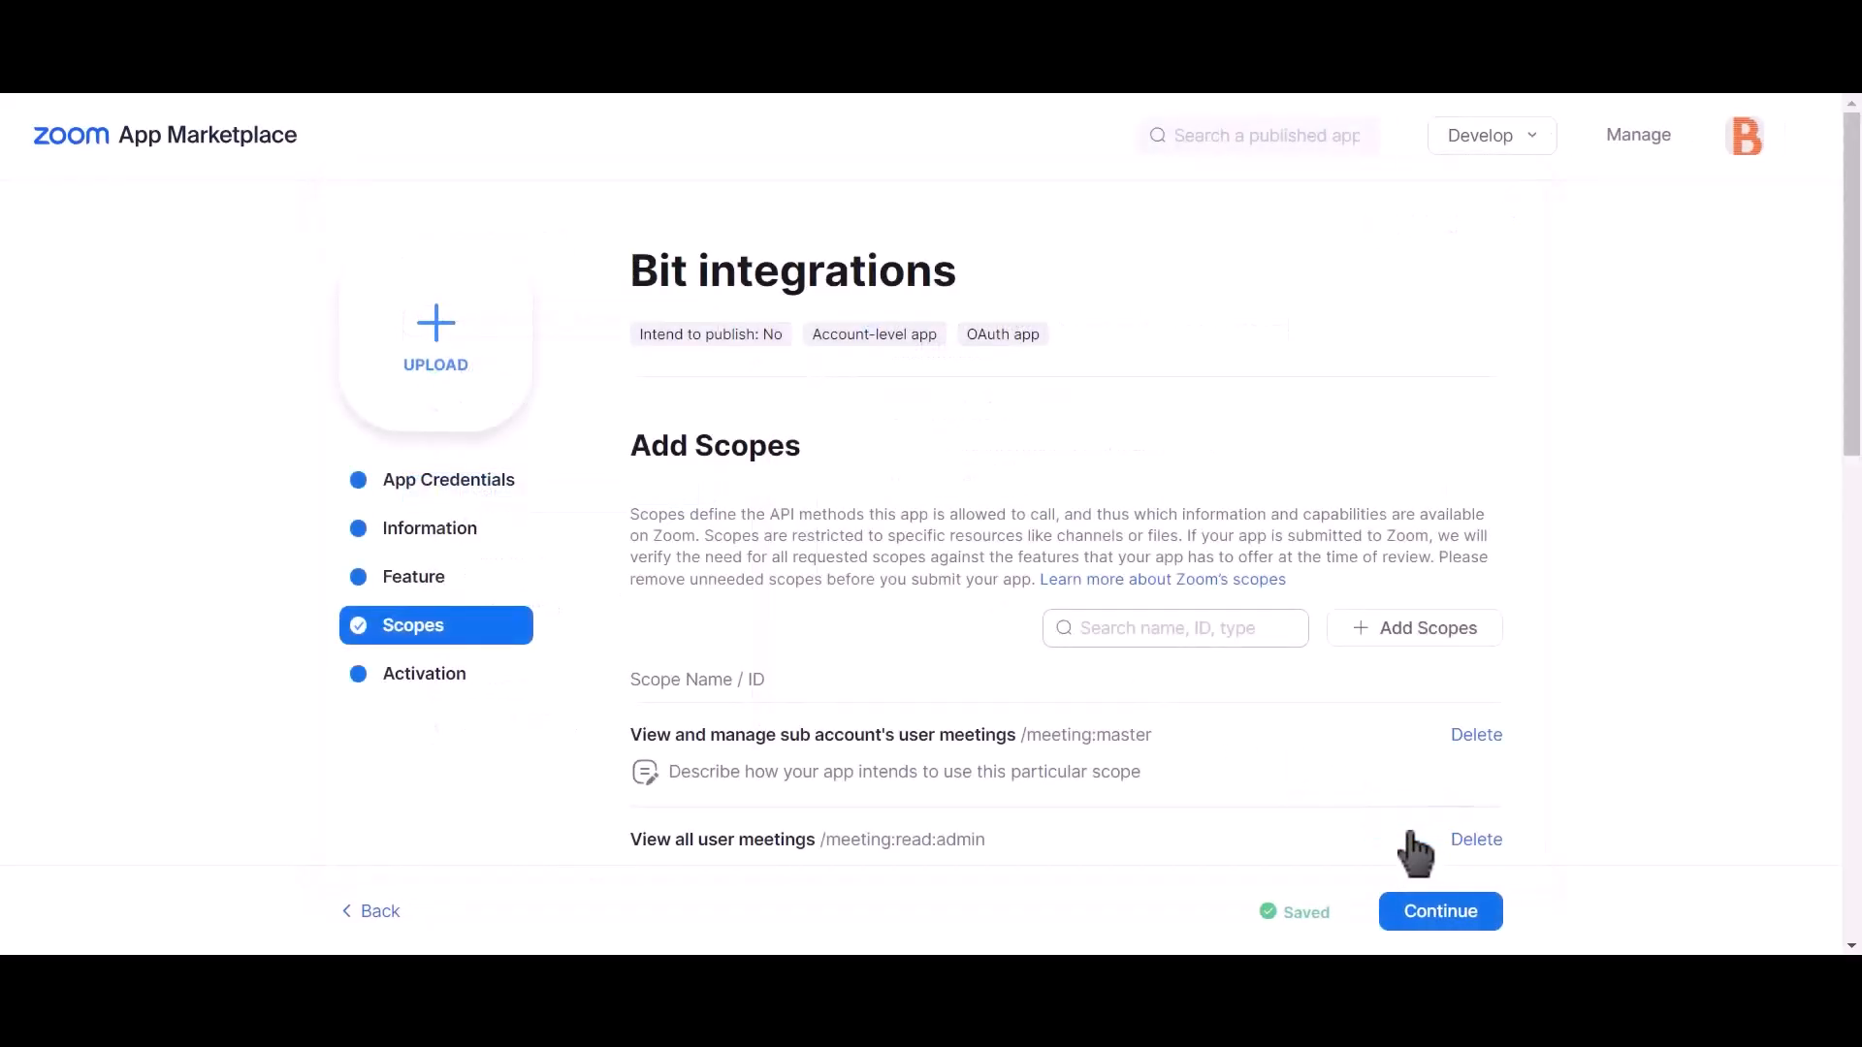
Copy the client ID from the Zoom app credentials and paste it into the Client id field of the Bit Integrations Zoom settings.
{"action": "left_click", "coordinate": [466, 506]}
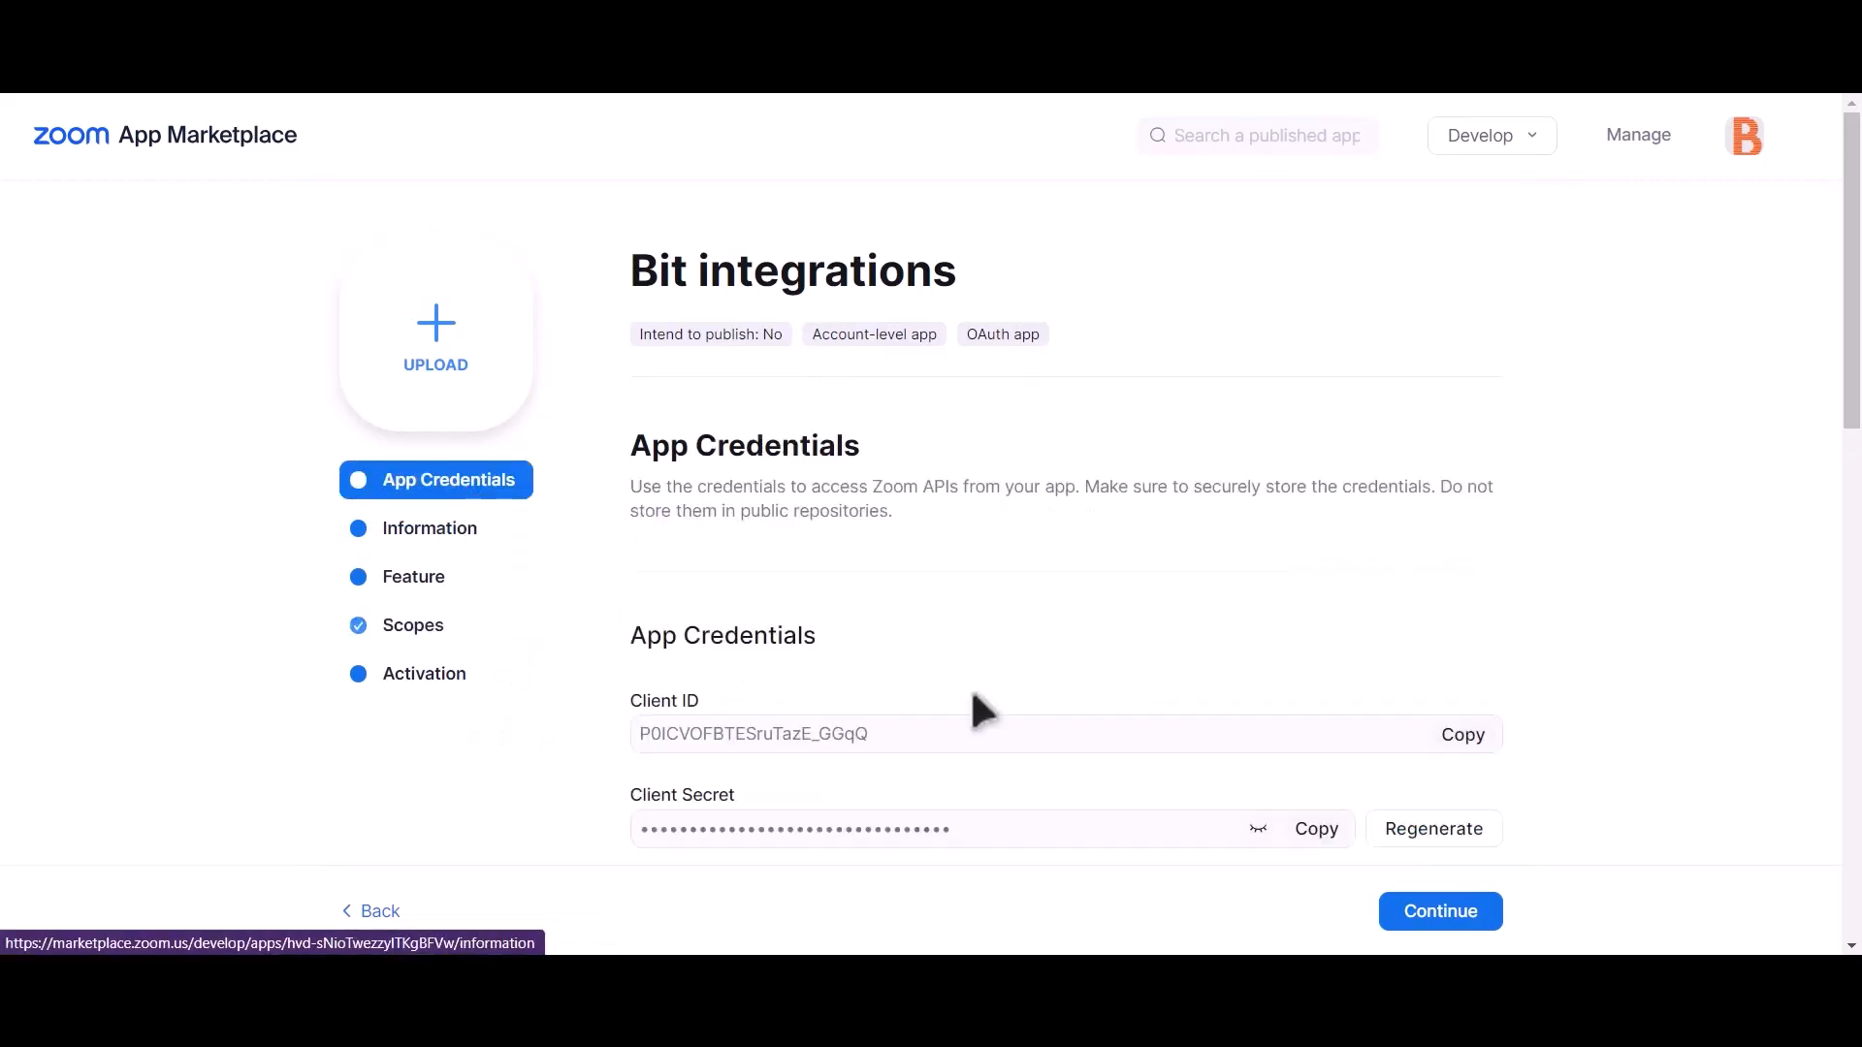
{"action": "left_click", "coordinate": [1466, 745]}
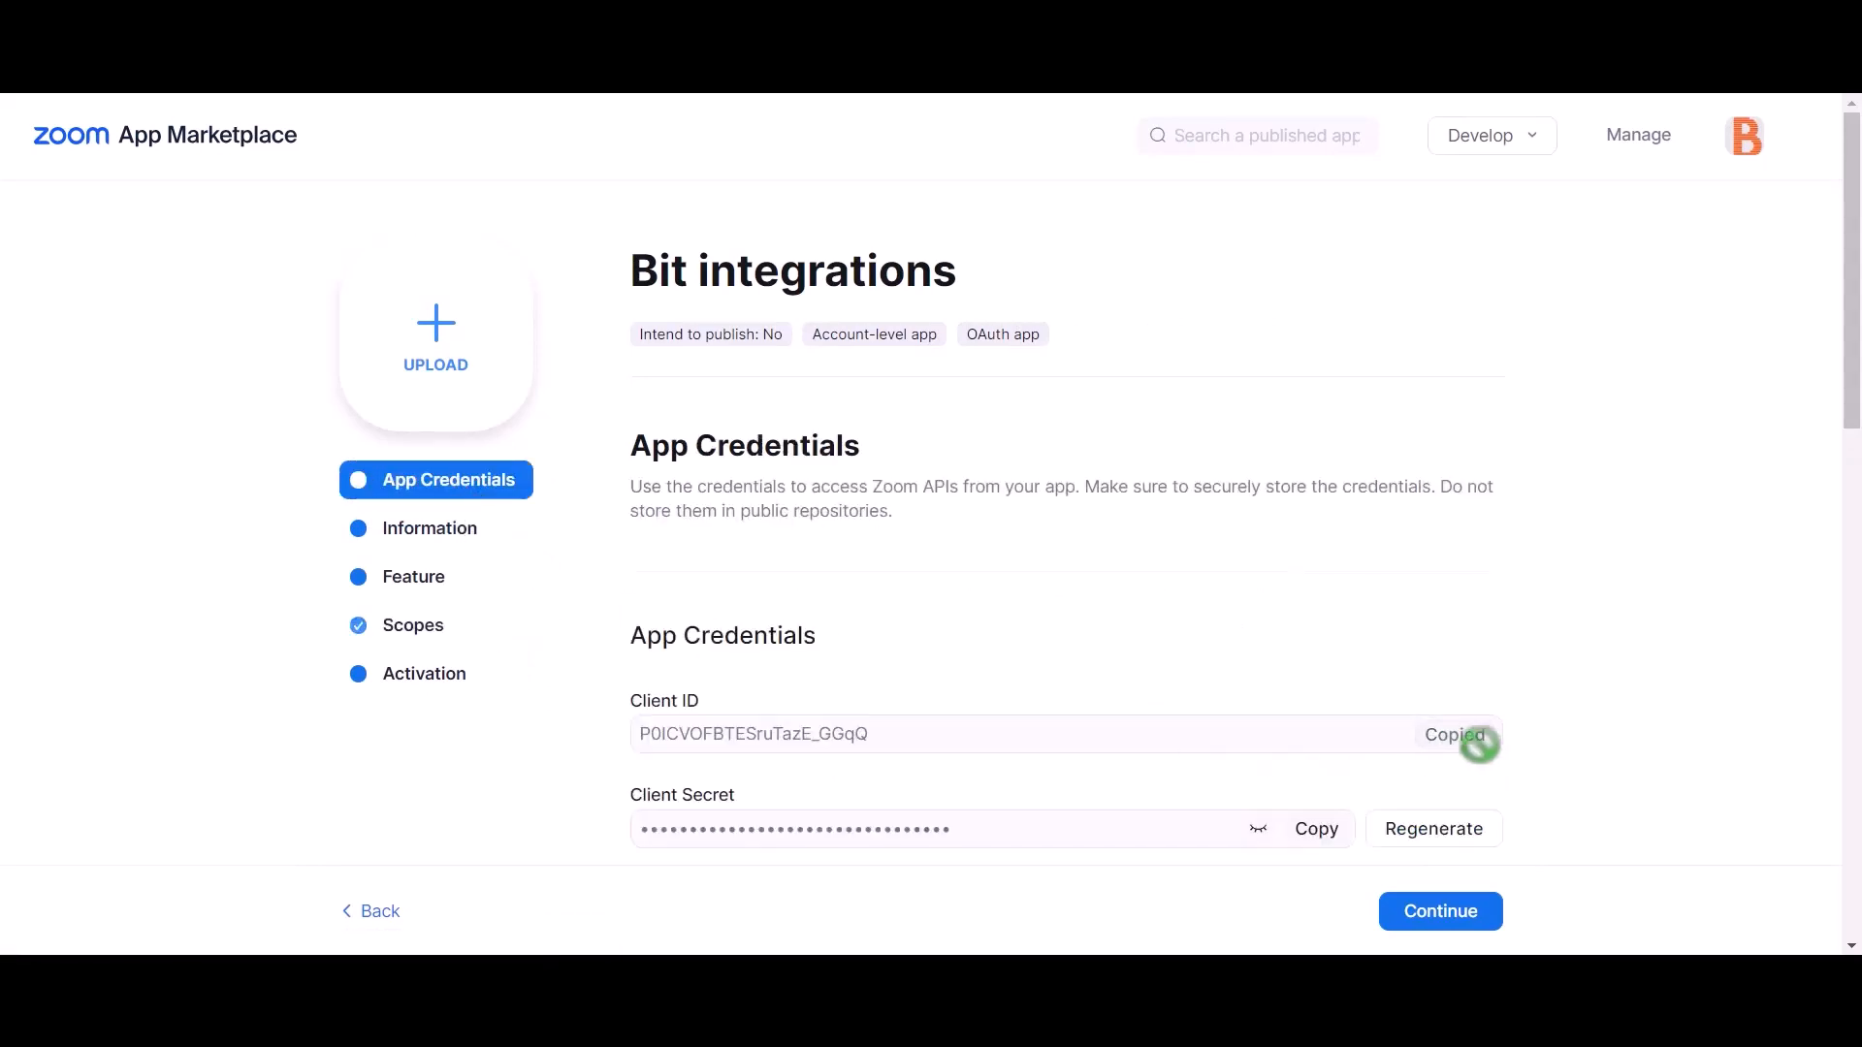
{"action": "left_click", "coordinate": [194, 19]}
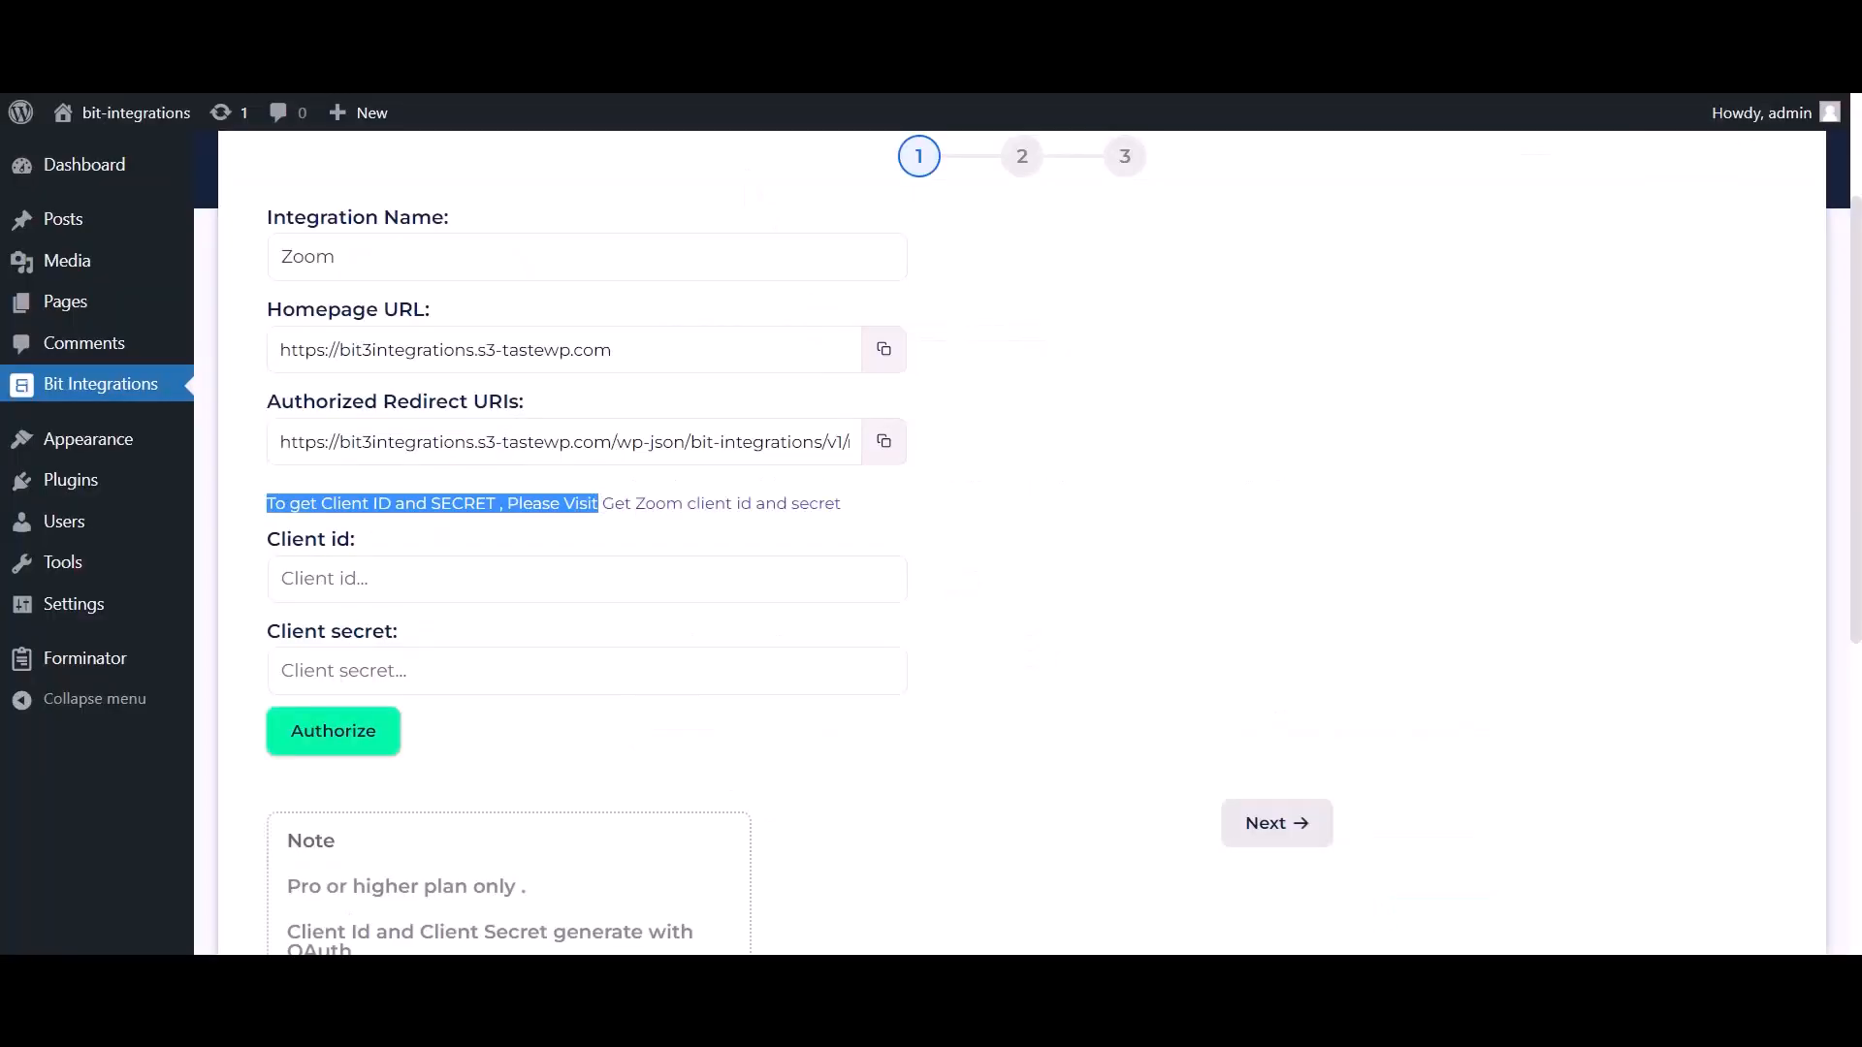
{"action": "left_click", "coordinate": [424, 592]}
{"action": "key", "text": "ctrl+v"}
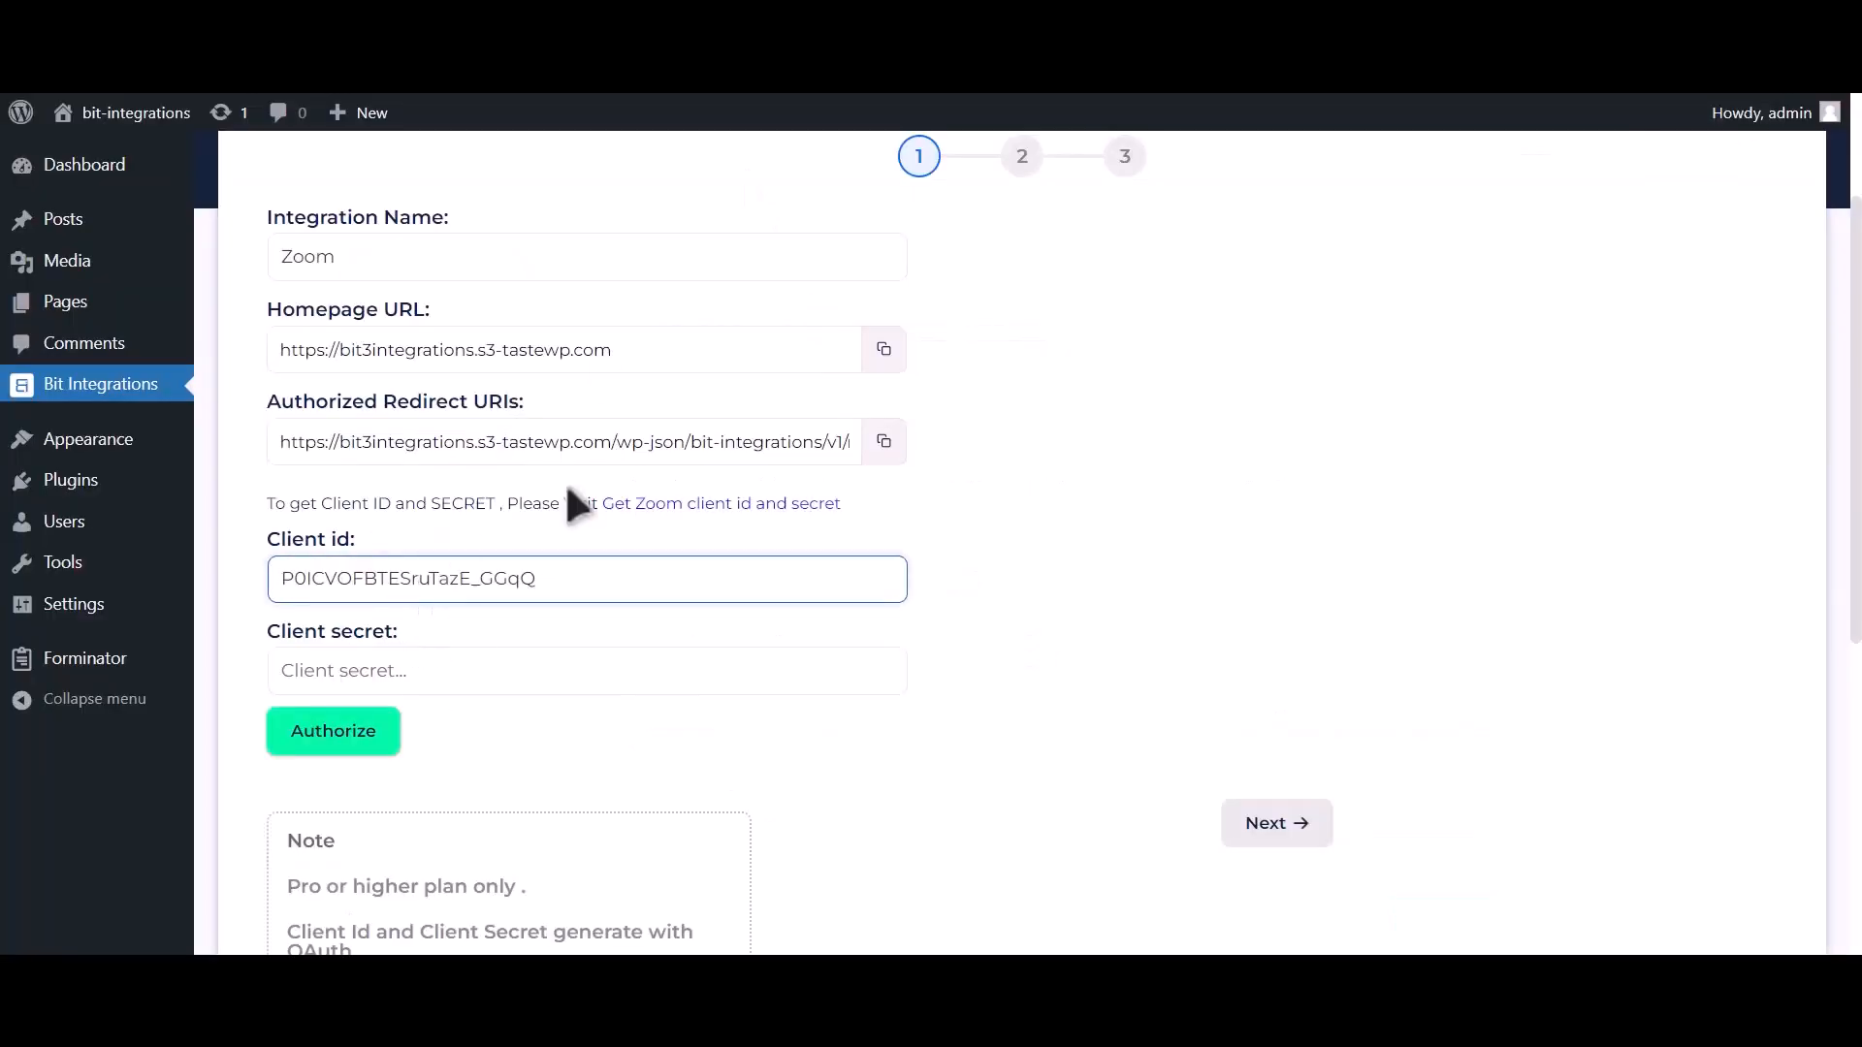
Copy the client secret from the Zoom app credentials and paste it into the Client secret field in Bit Integrations.
{"action": "left_click", "coordinate": [926, 20]}
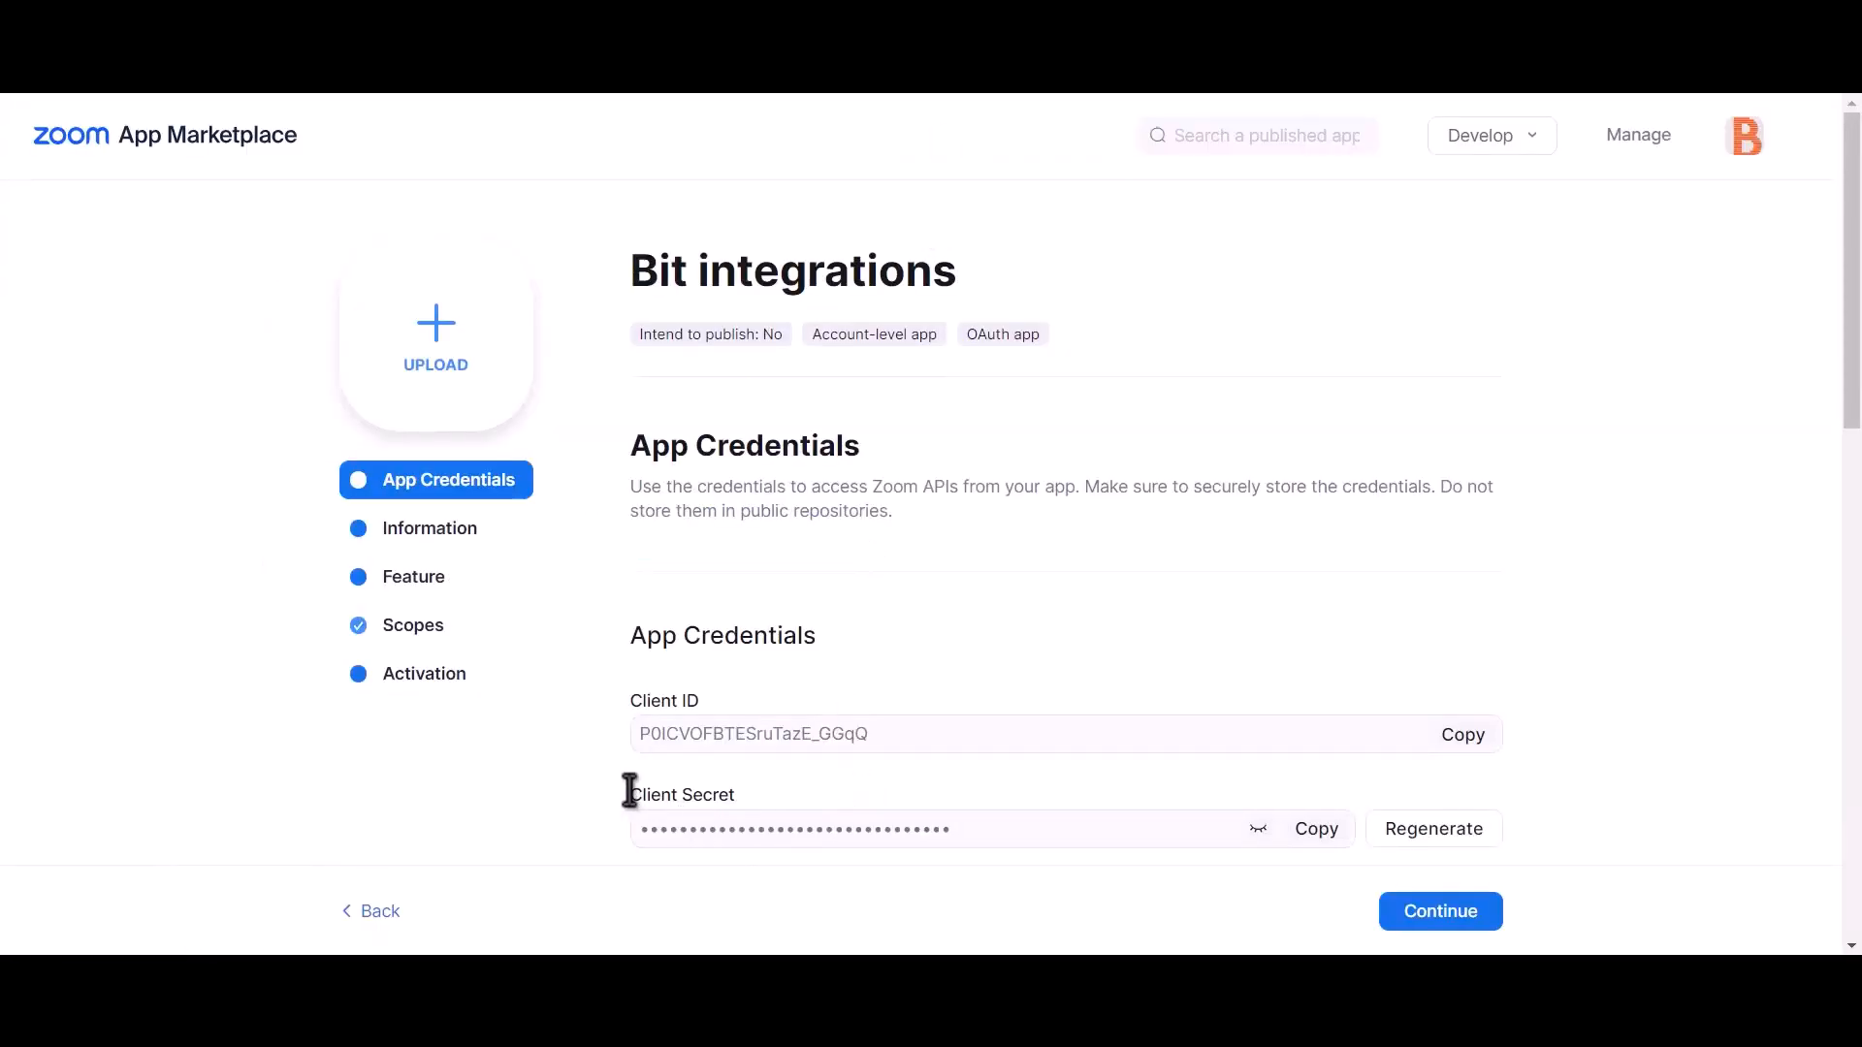
{"action": "left_click_drag", "start_coordinate": [632, 793], "coordinate": [922, 819]}
{"action": "left_click", "coordinate": [1319, 832]}
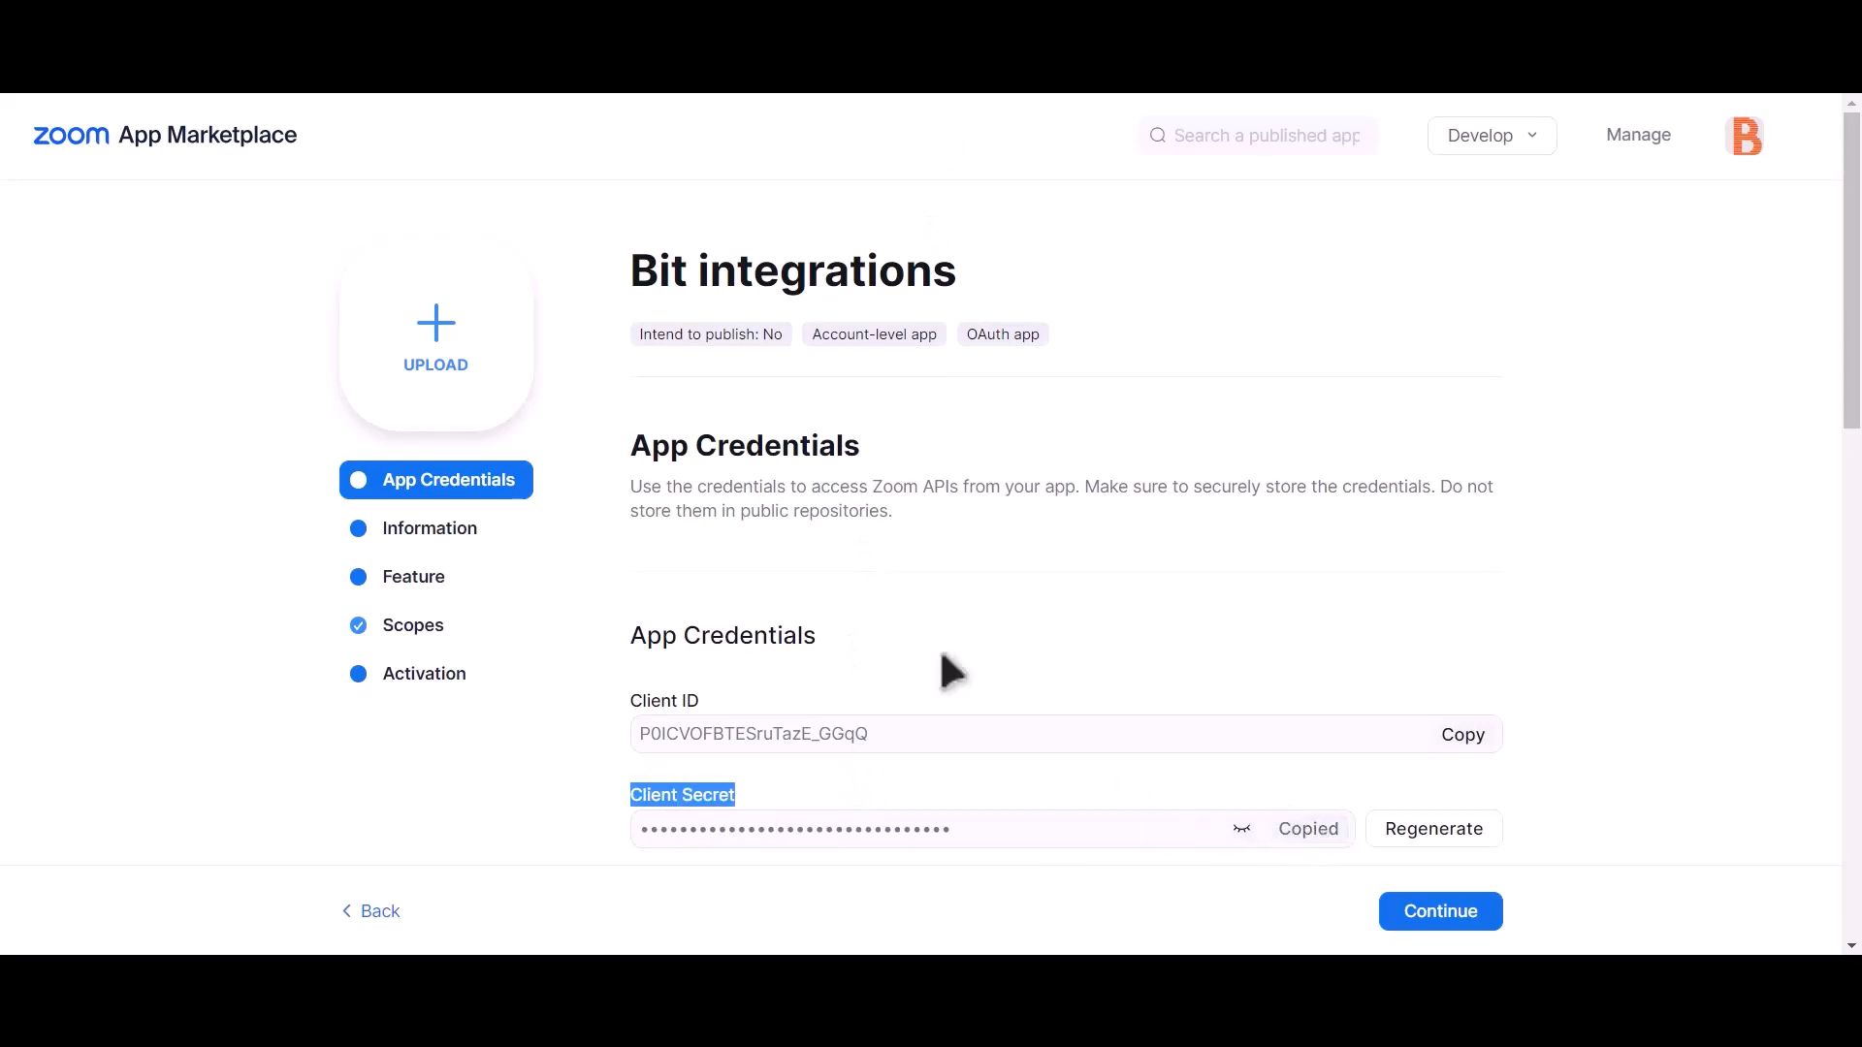
{"action": "left_click", "coordinate": [620, 19]}
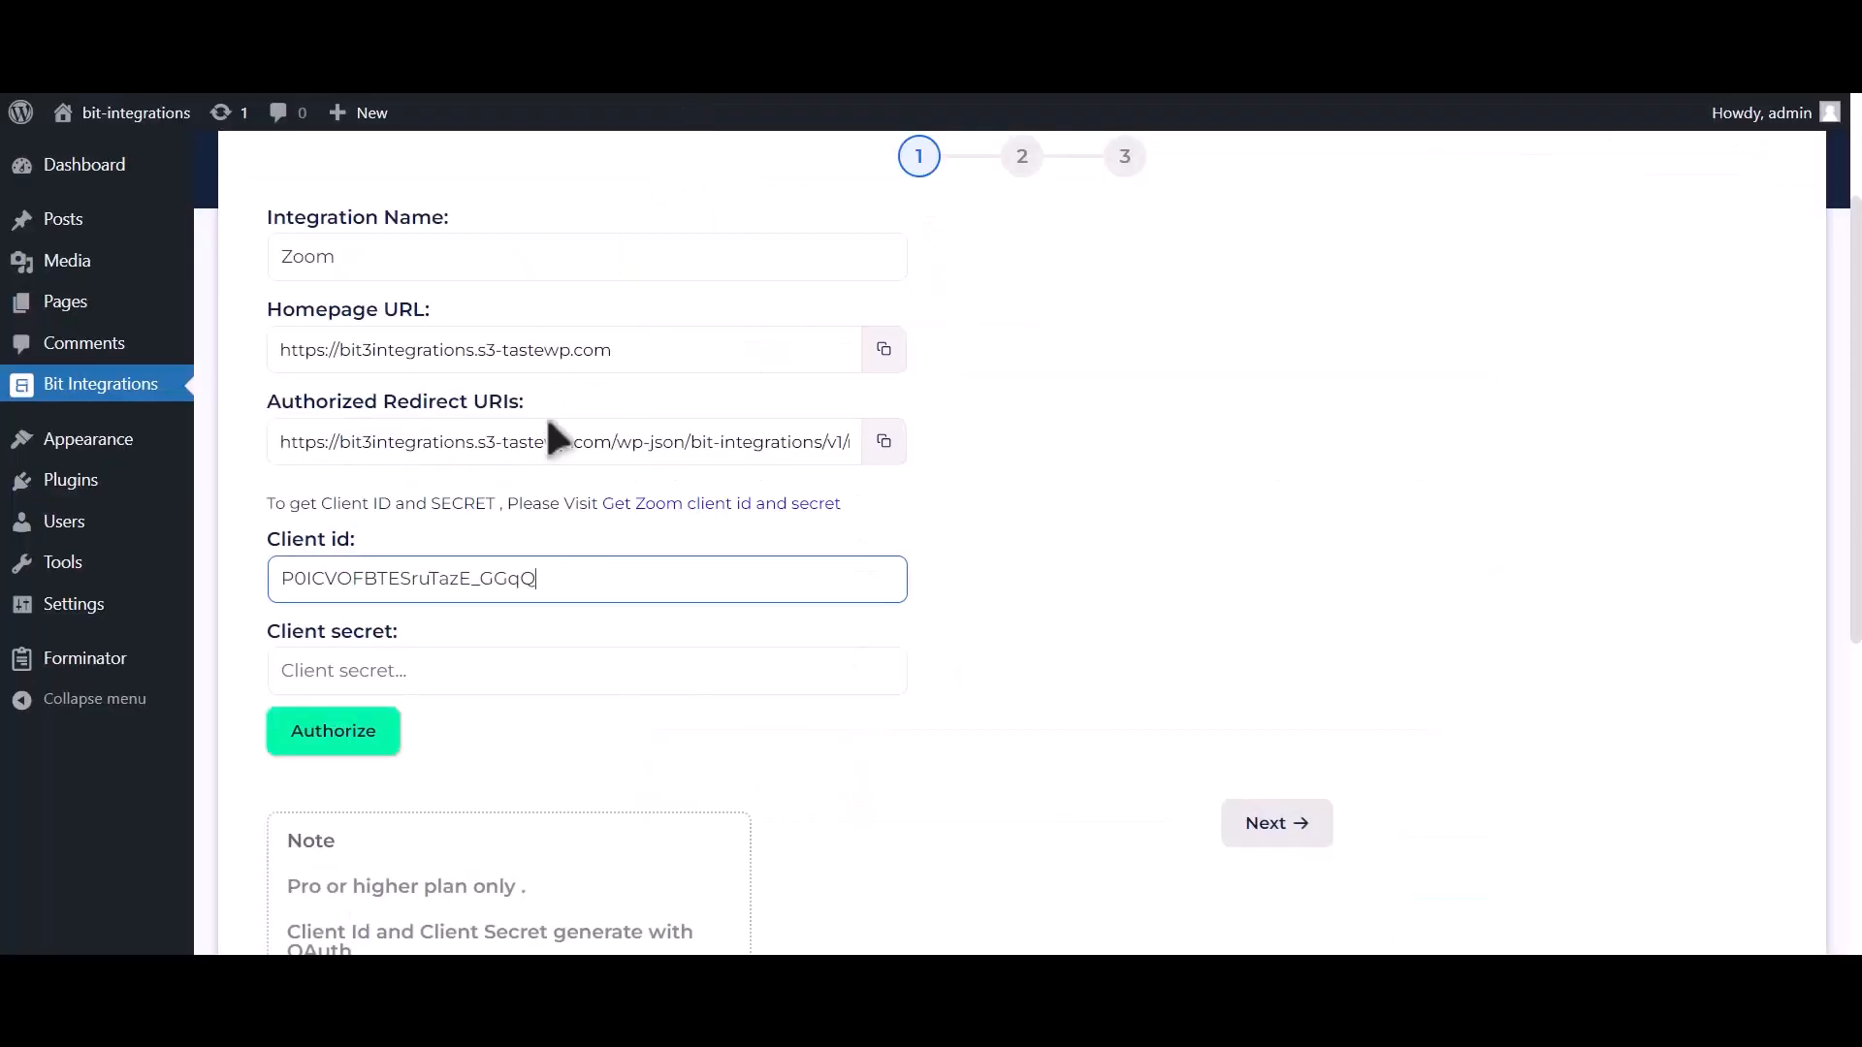
{"action": "left_click", "coordinate": [472, 676]}
{"action": "key", "text": "ctrl+v"}
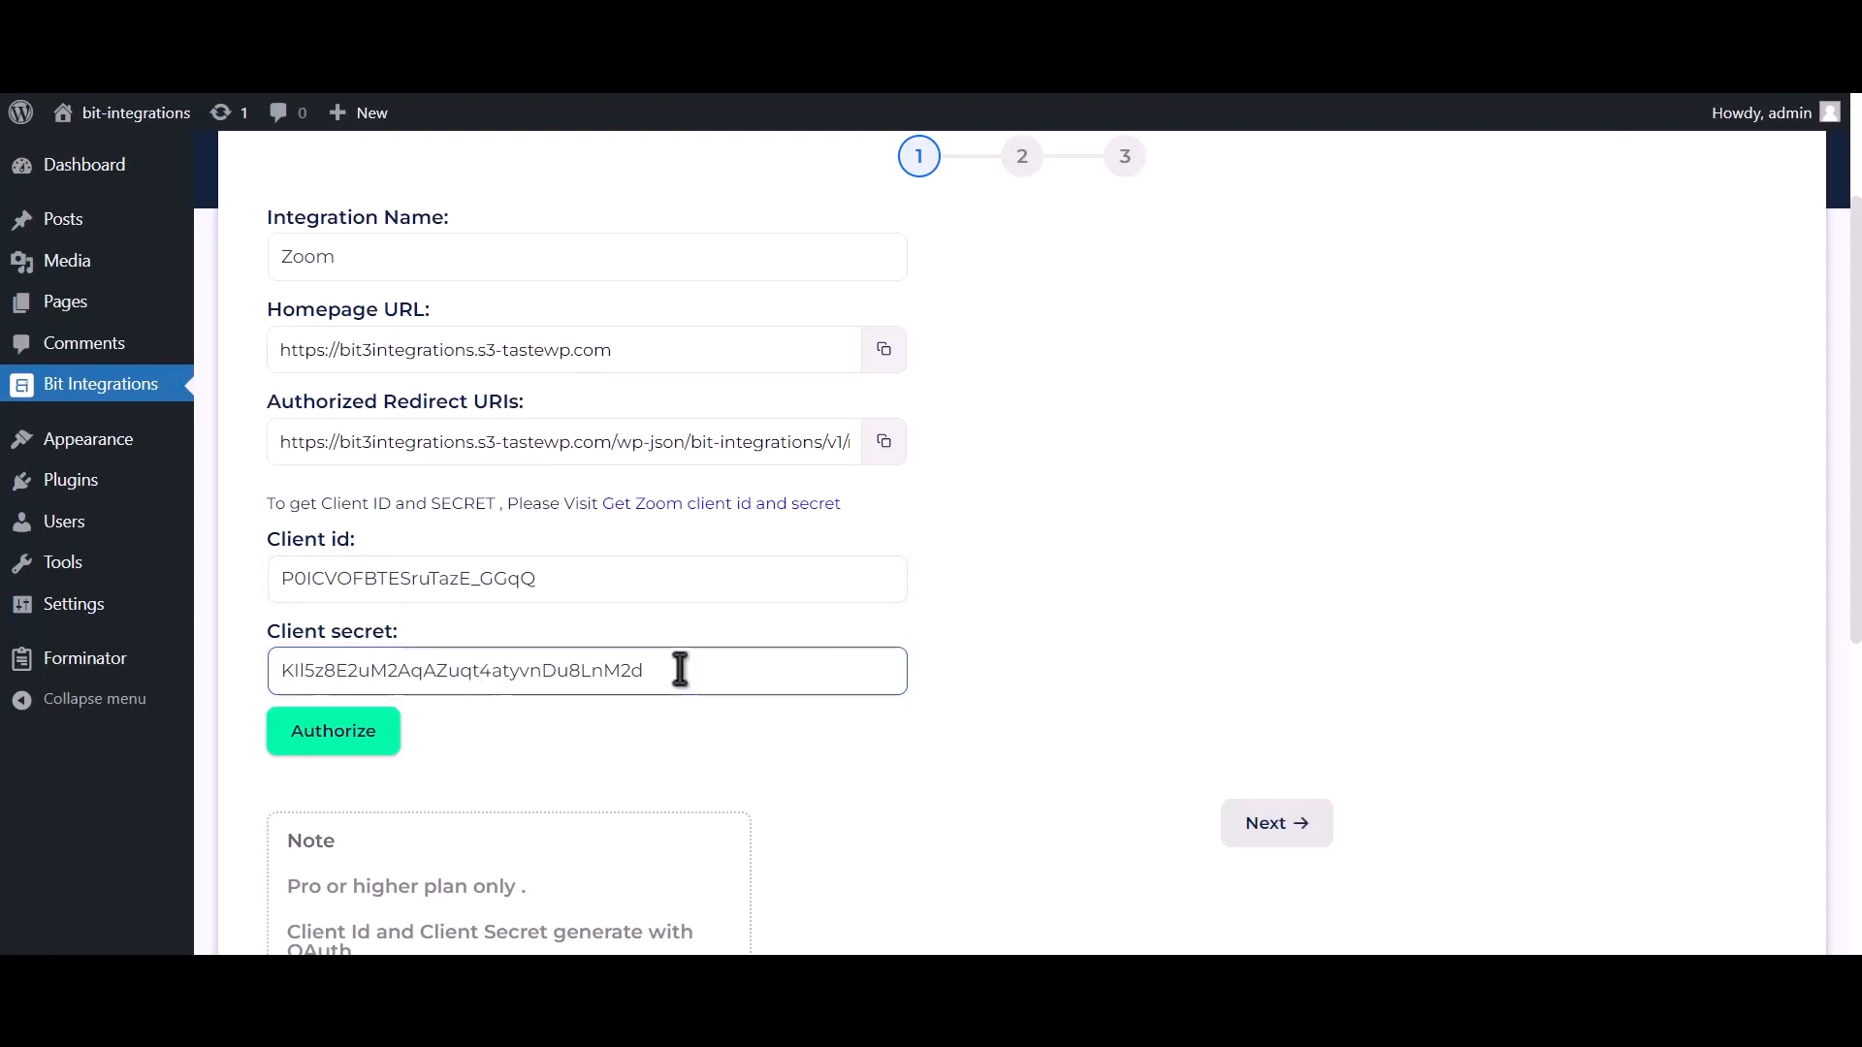
{"action": "left_click", "coordinate": [769, 608]}
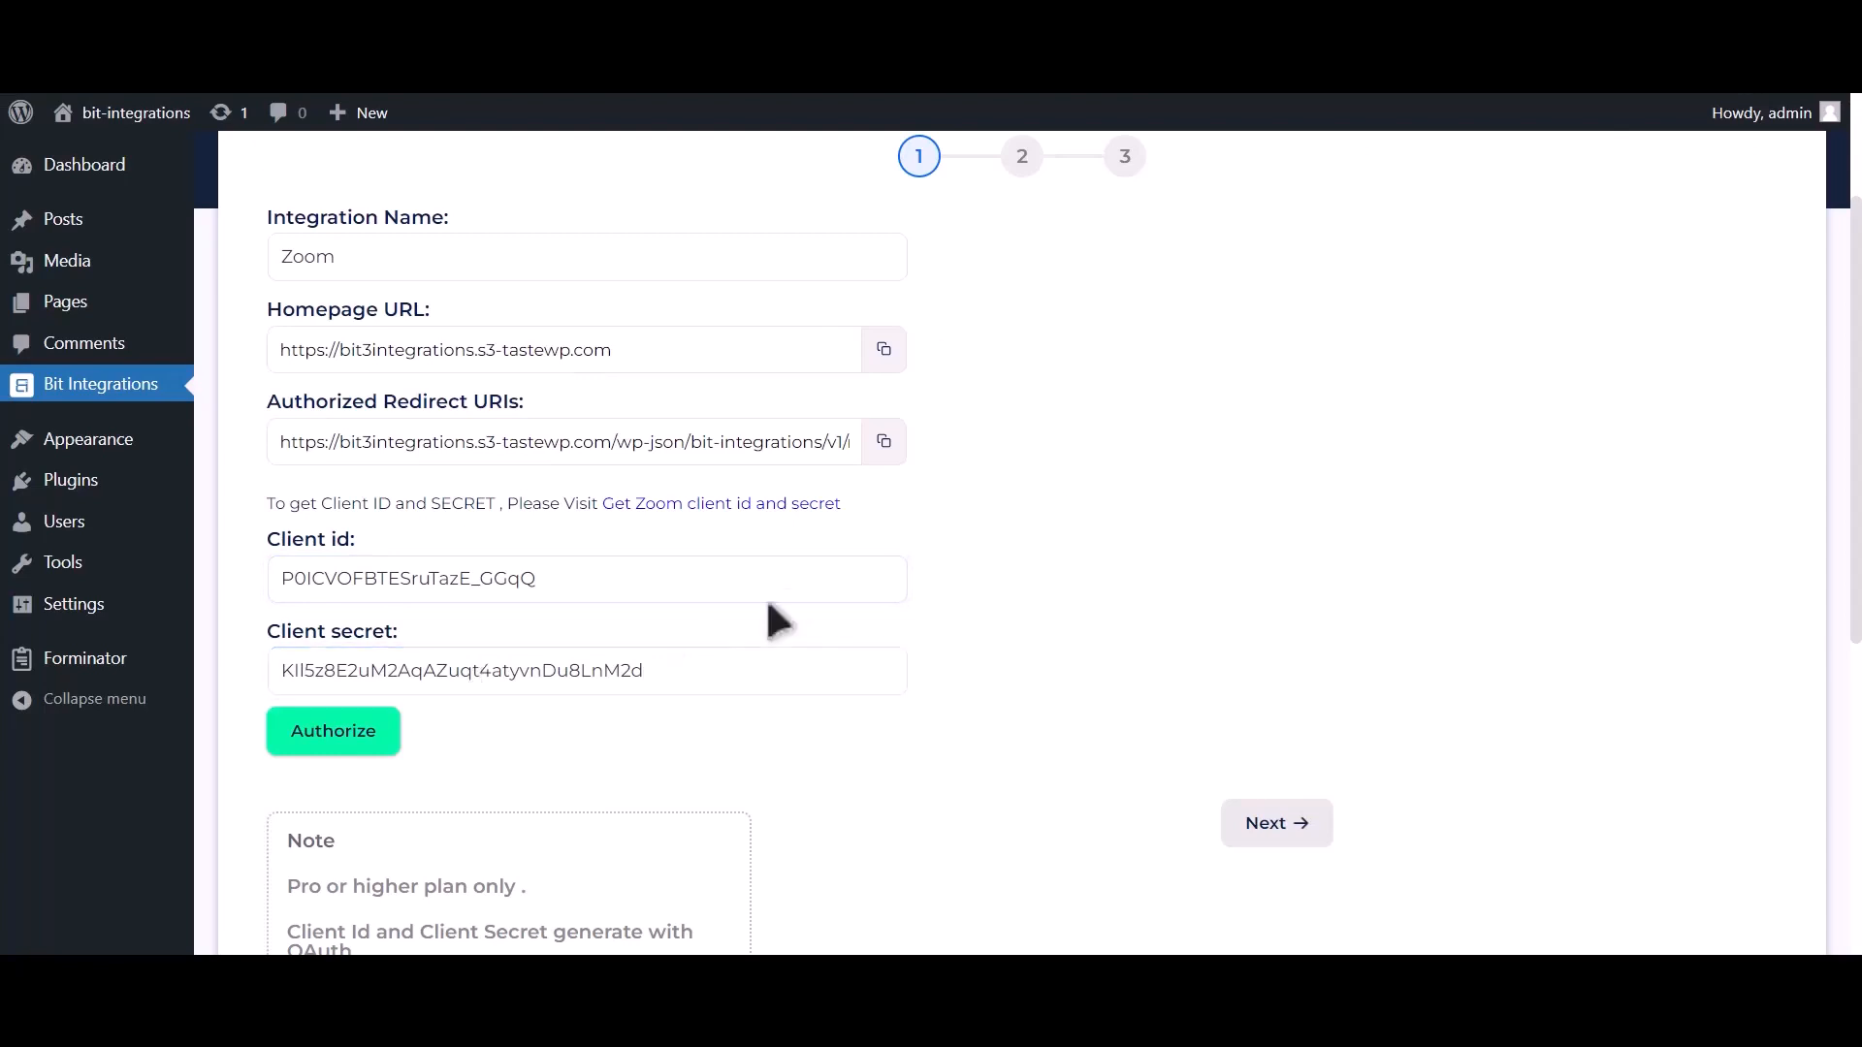
Copy the authorized redirect URI from Bit Integrations and paste it as the Zoom app's Redirect URL for OAuth.
{"action": "left_click", "coordinate": [884, 444]}
{"action": "left_click", "coordinate": [955, 20]}
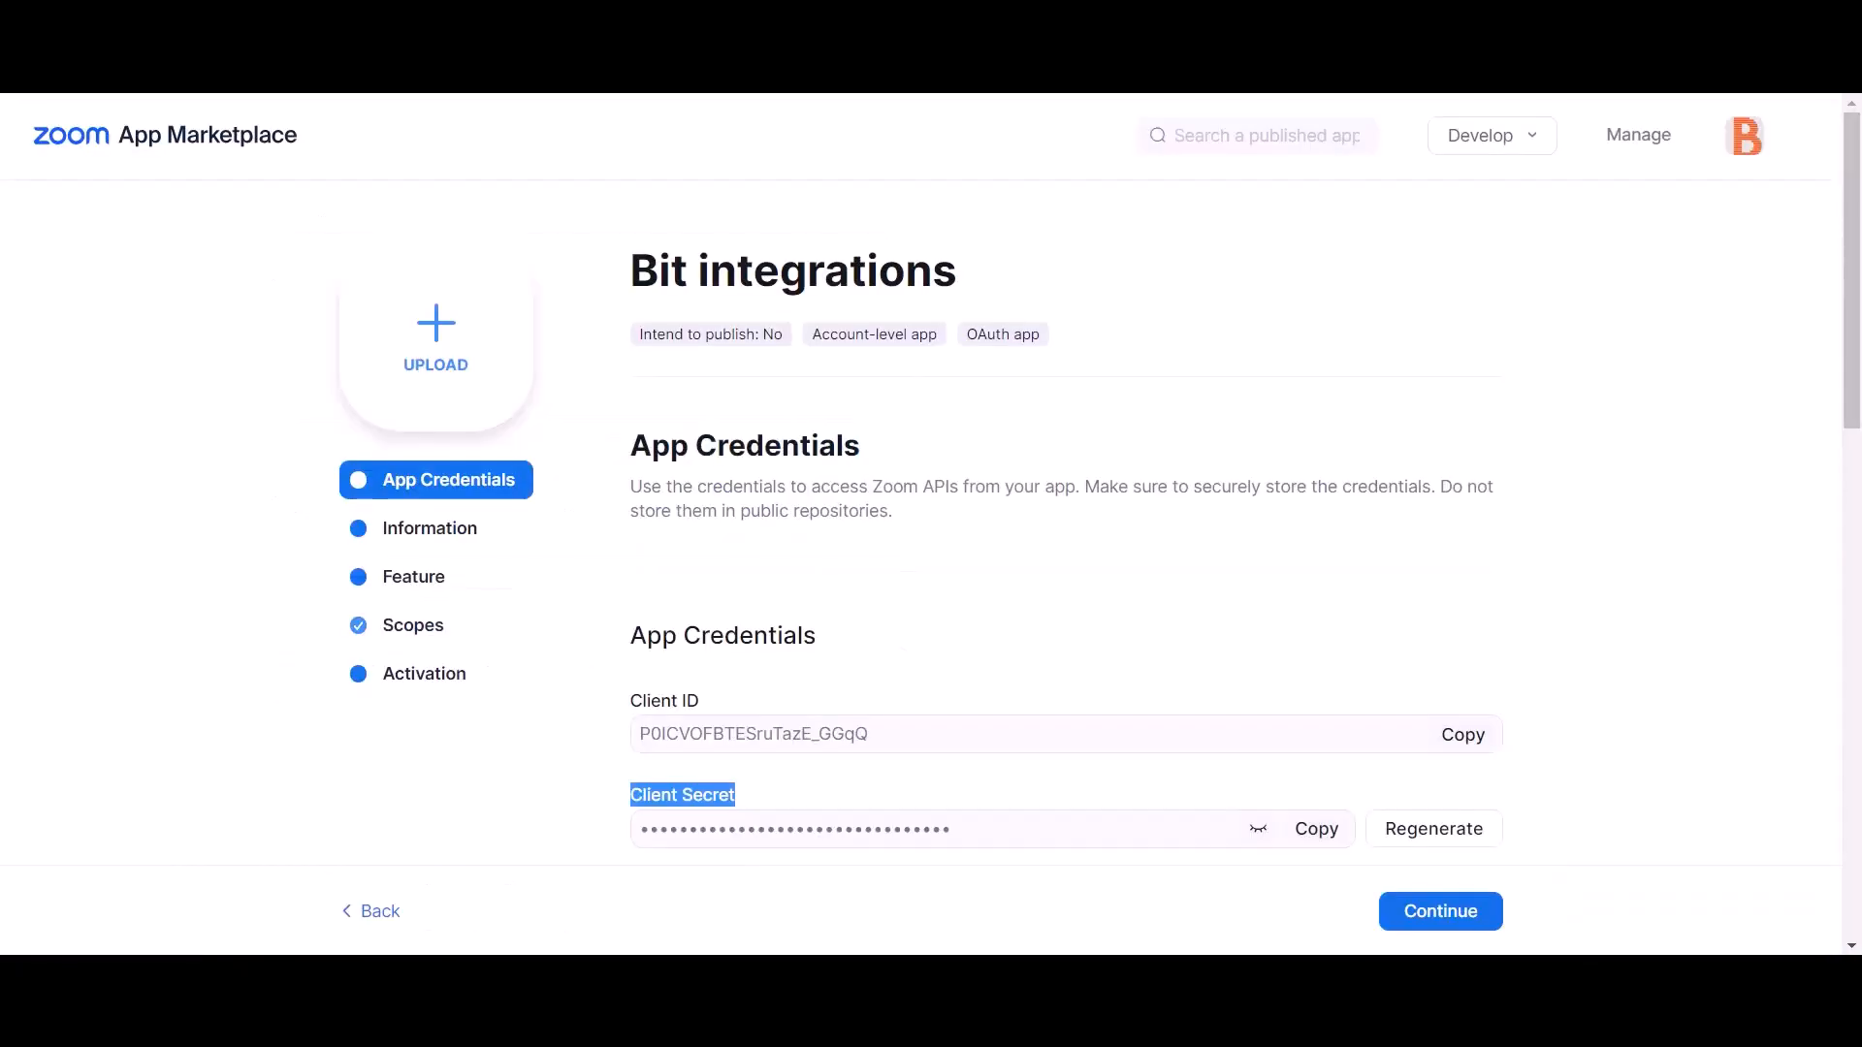
{"action": "scroll", "coordinate": [1003, 446], "scroll_direction": "down", "scroll_amount": 2}
{"action": "left_click", "coordinate": [743, 737]}
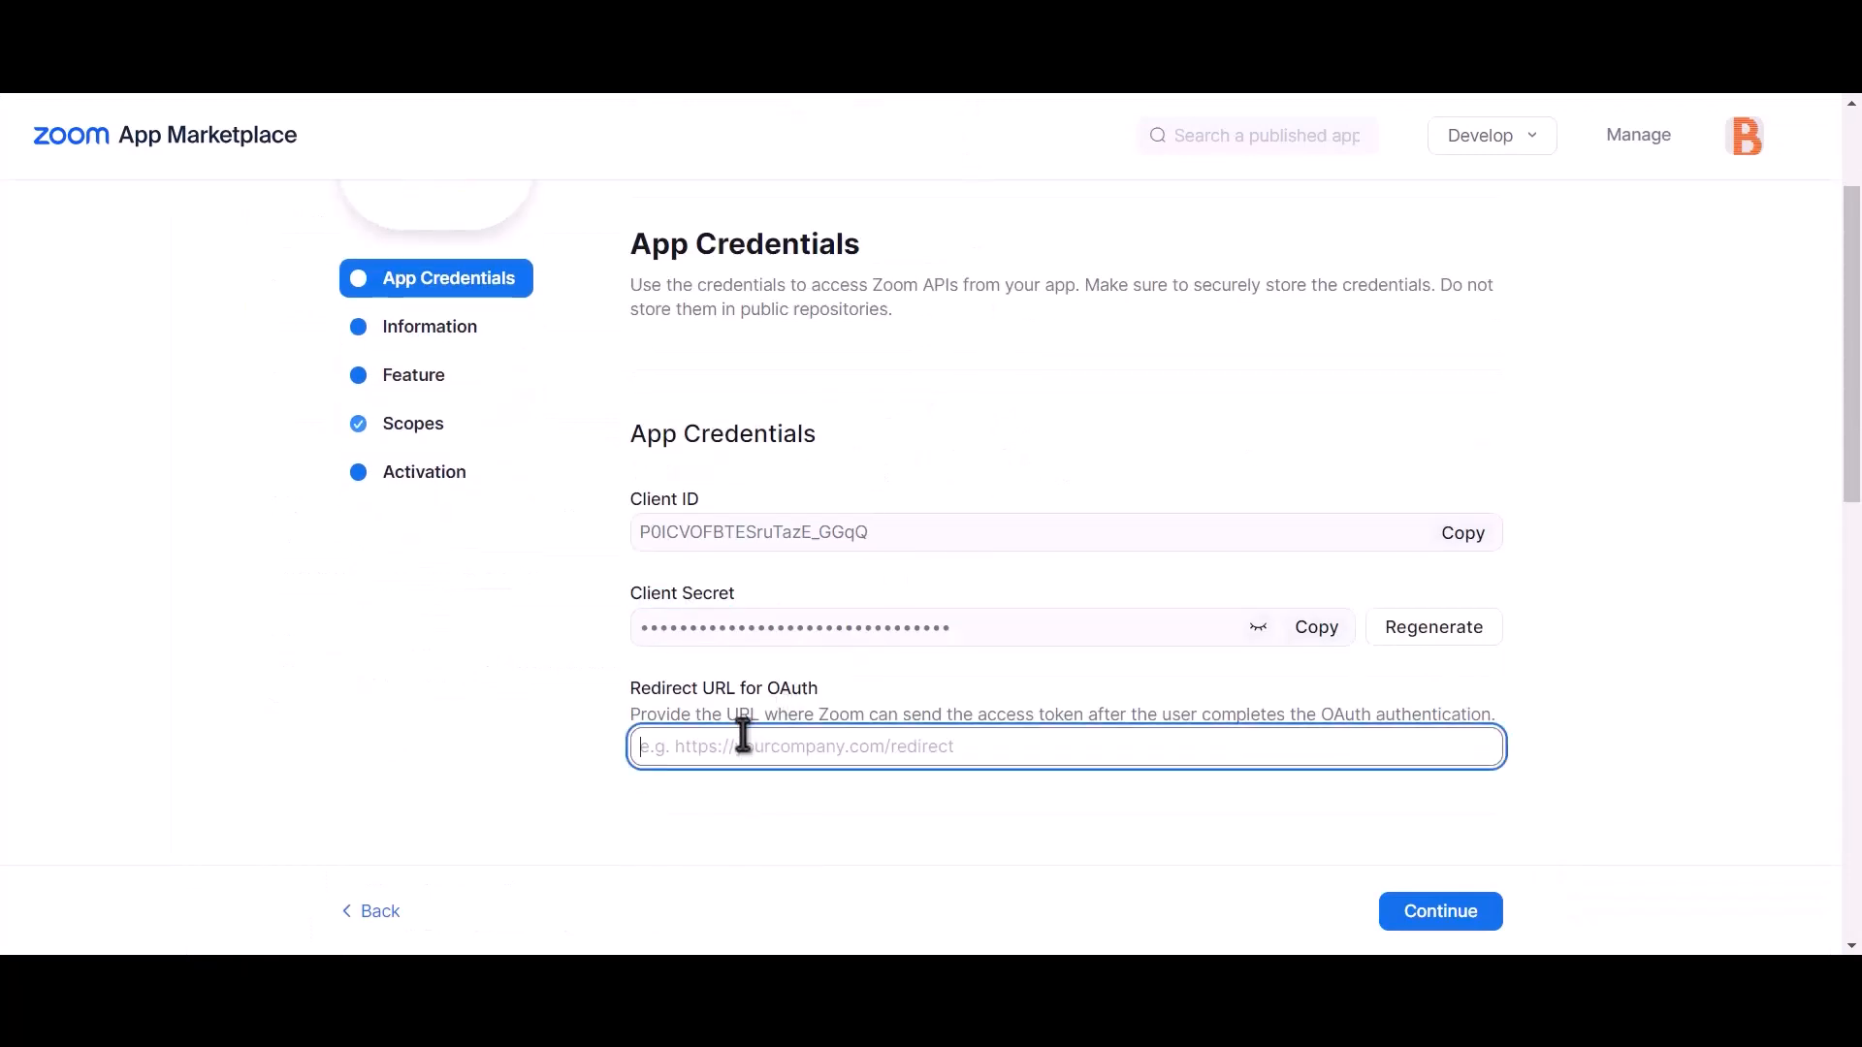
{"action": "key", "text": "ctrl+v"}
{"action": "scroll", "coordinate": [829, 718], "scroll_direction": "down", "scroll_amount": 6}
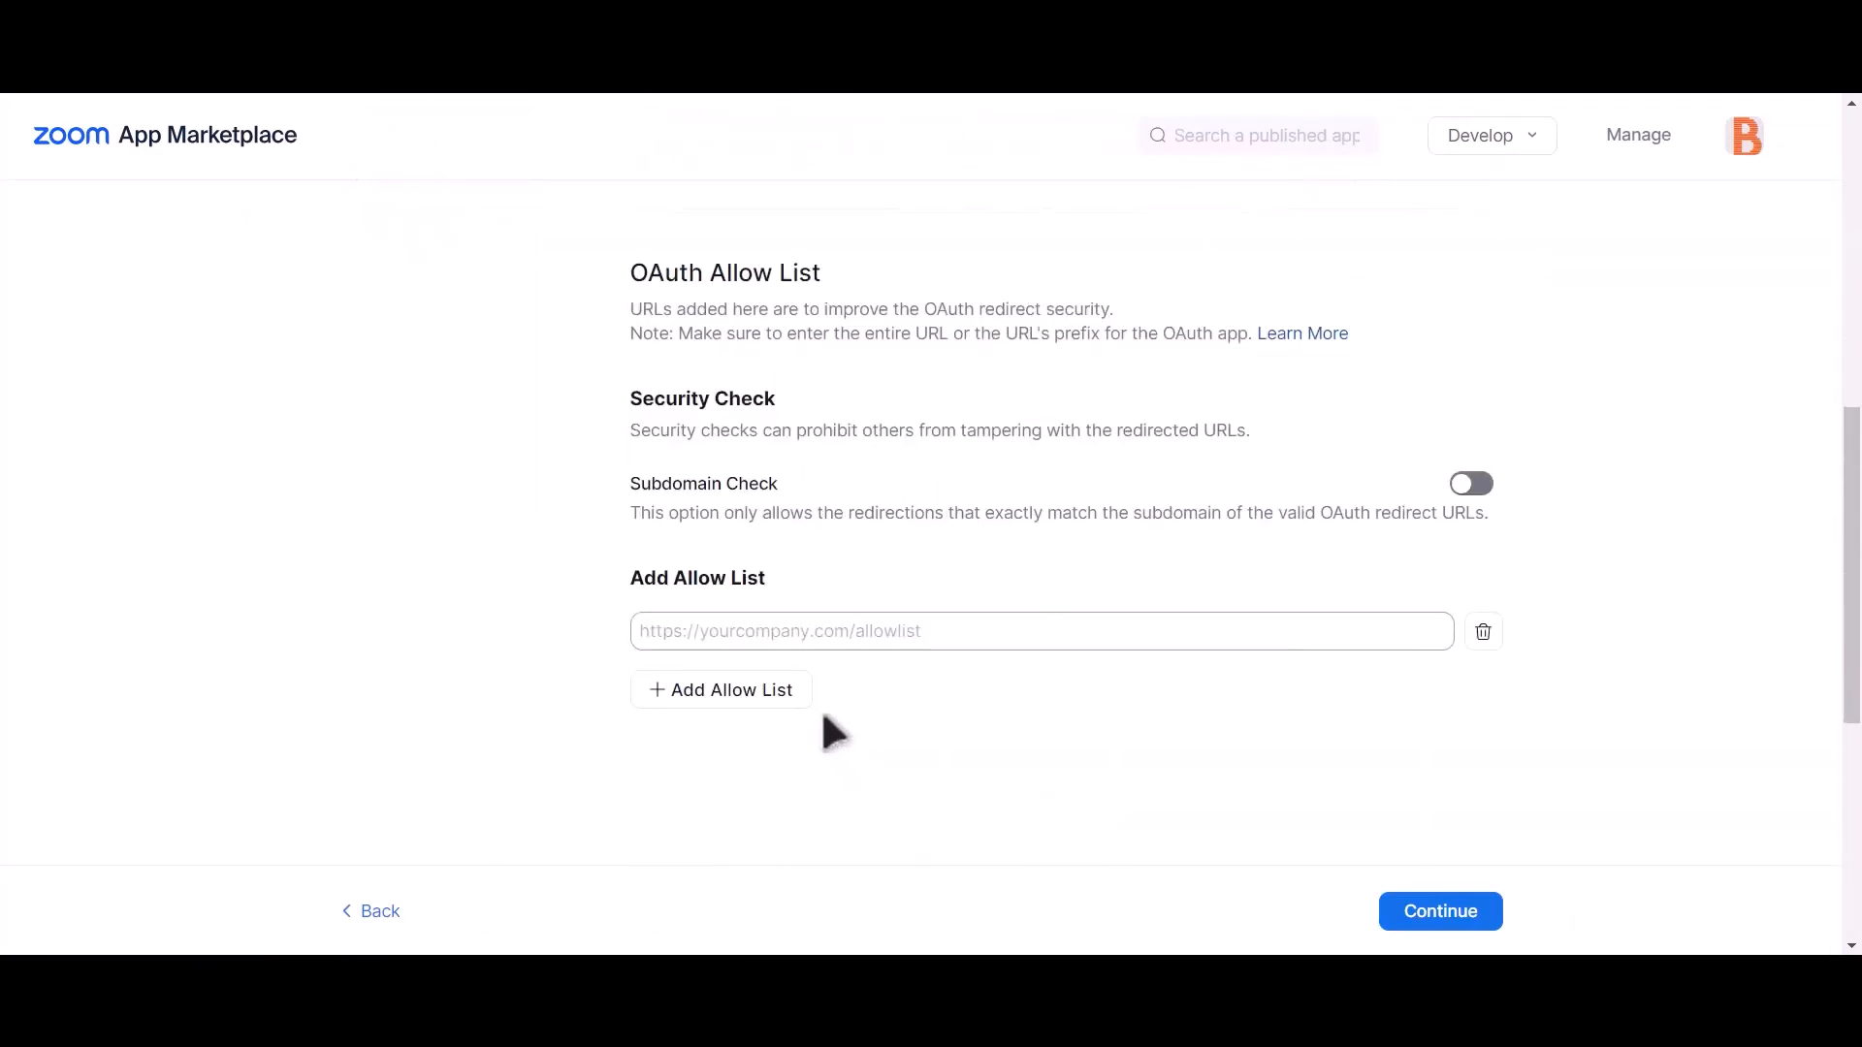
{"action": "left_click", "coordinate": [831, 631]}
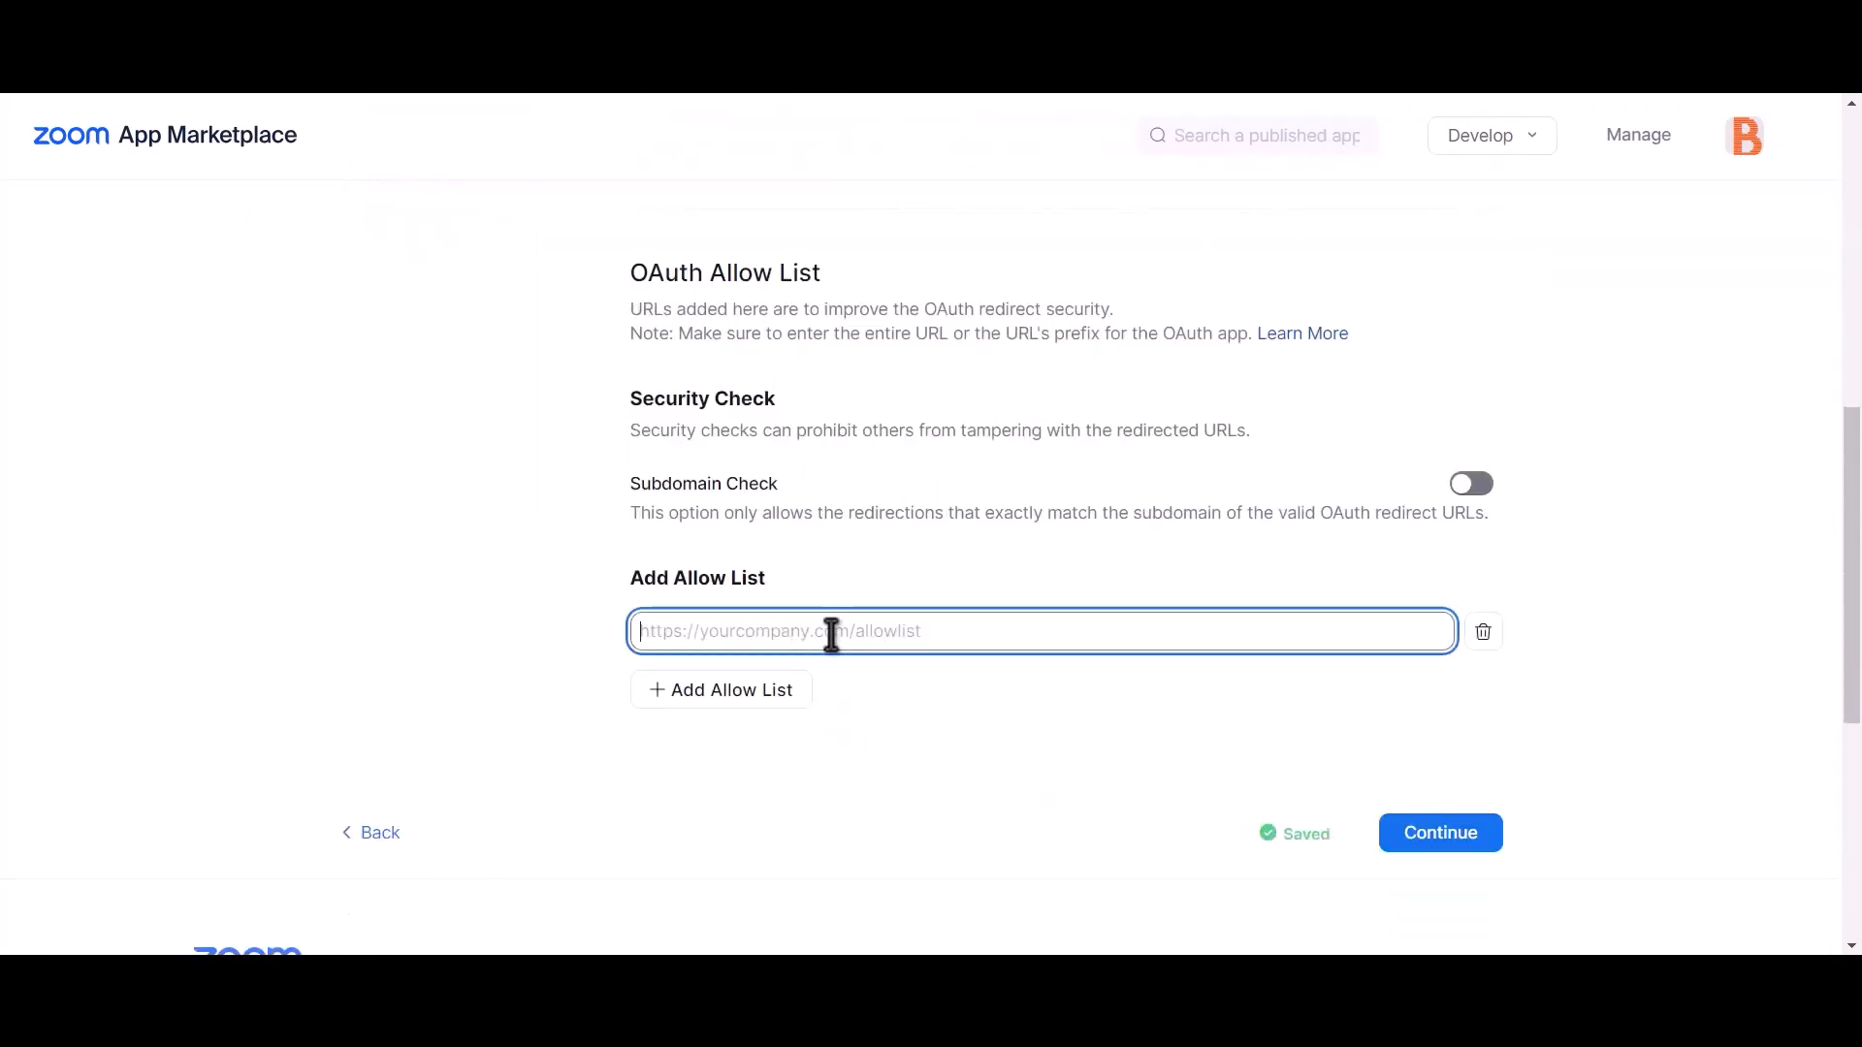
{"action": "key", "text": "ctrl+v"}
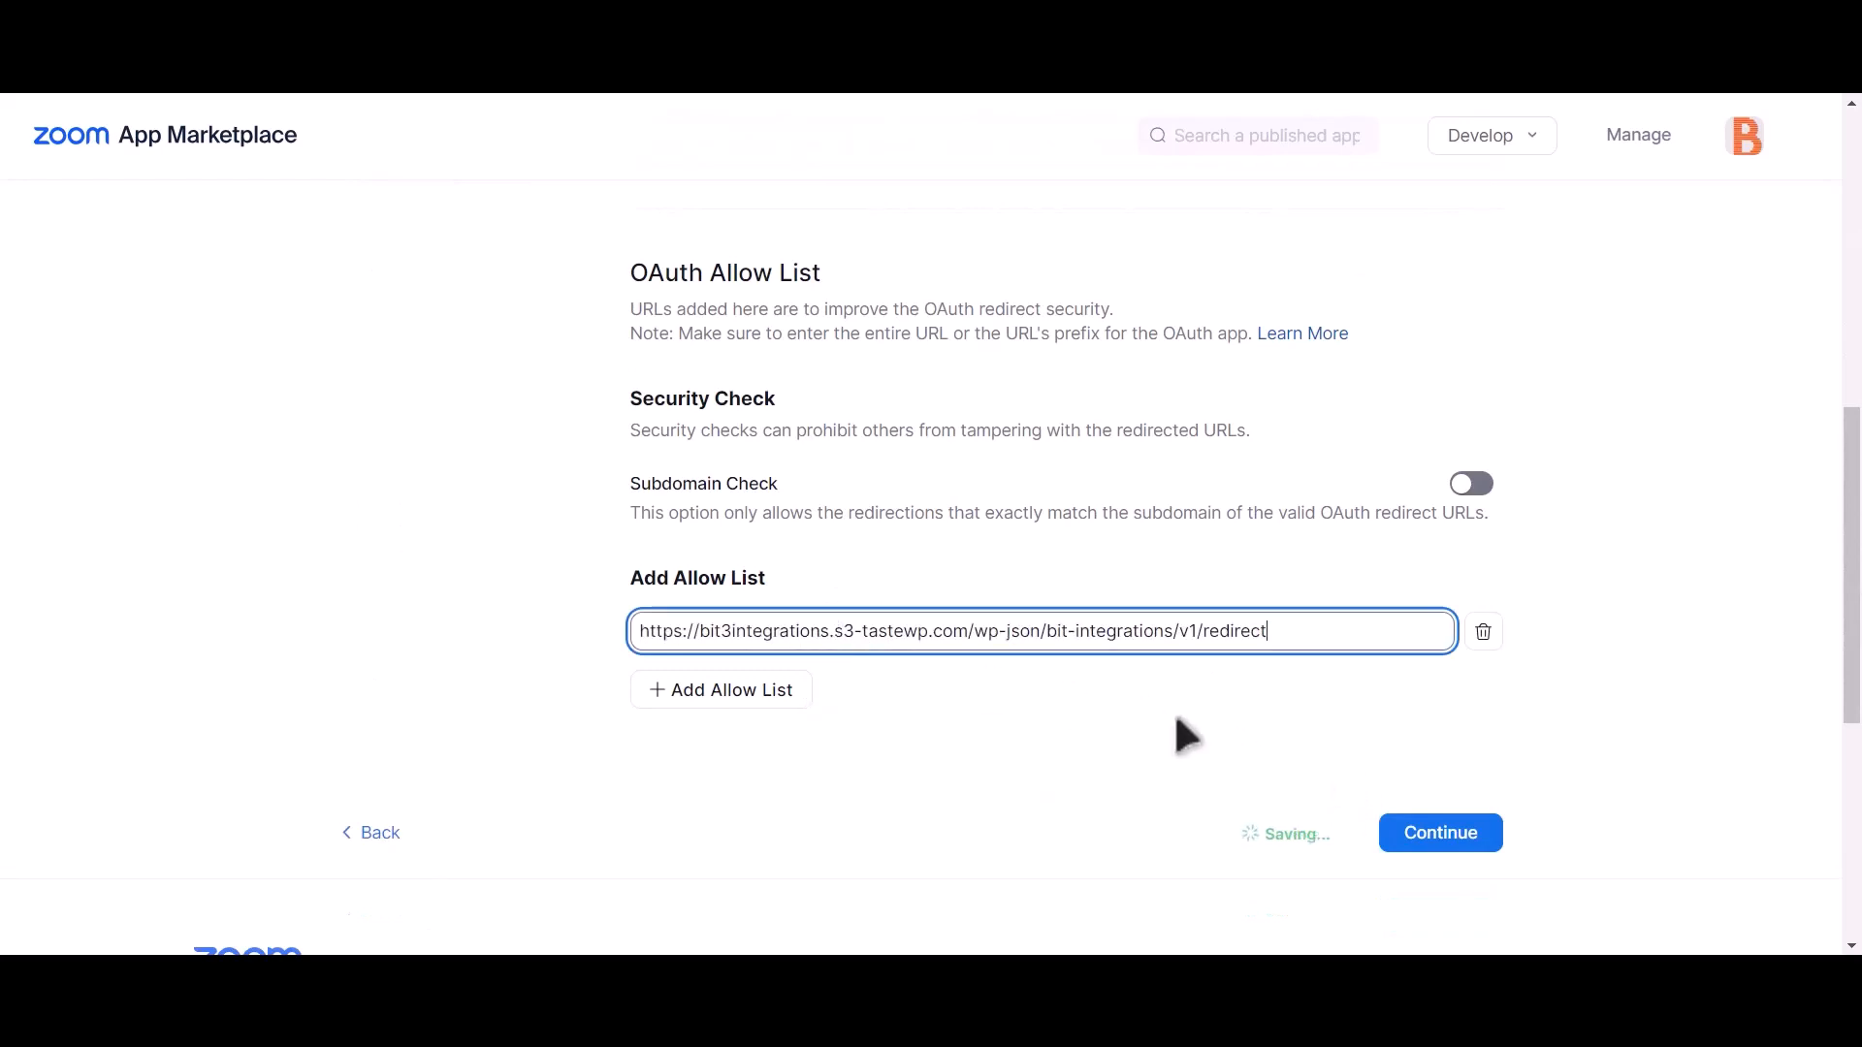
{"action": "left_click", "coordinate": [1137, 729]}
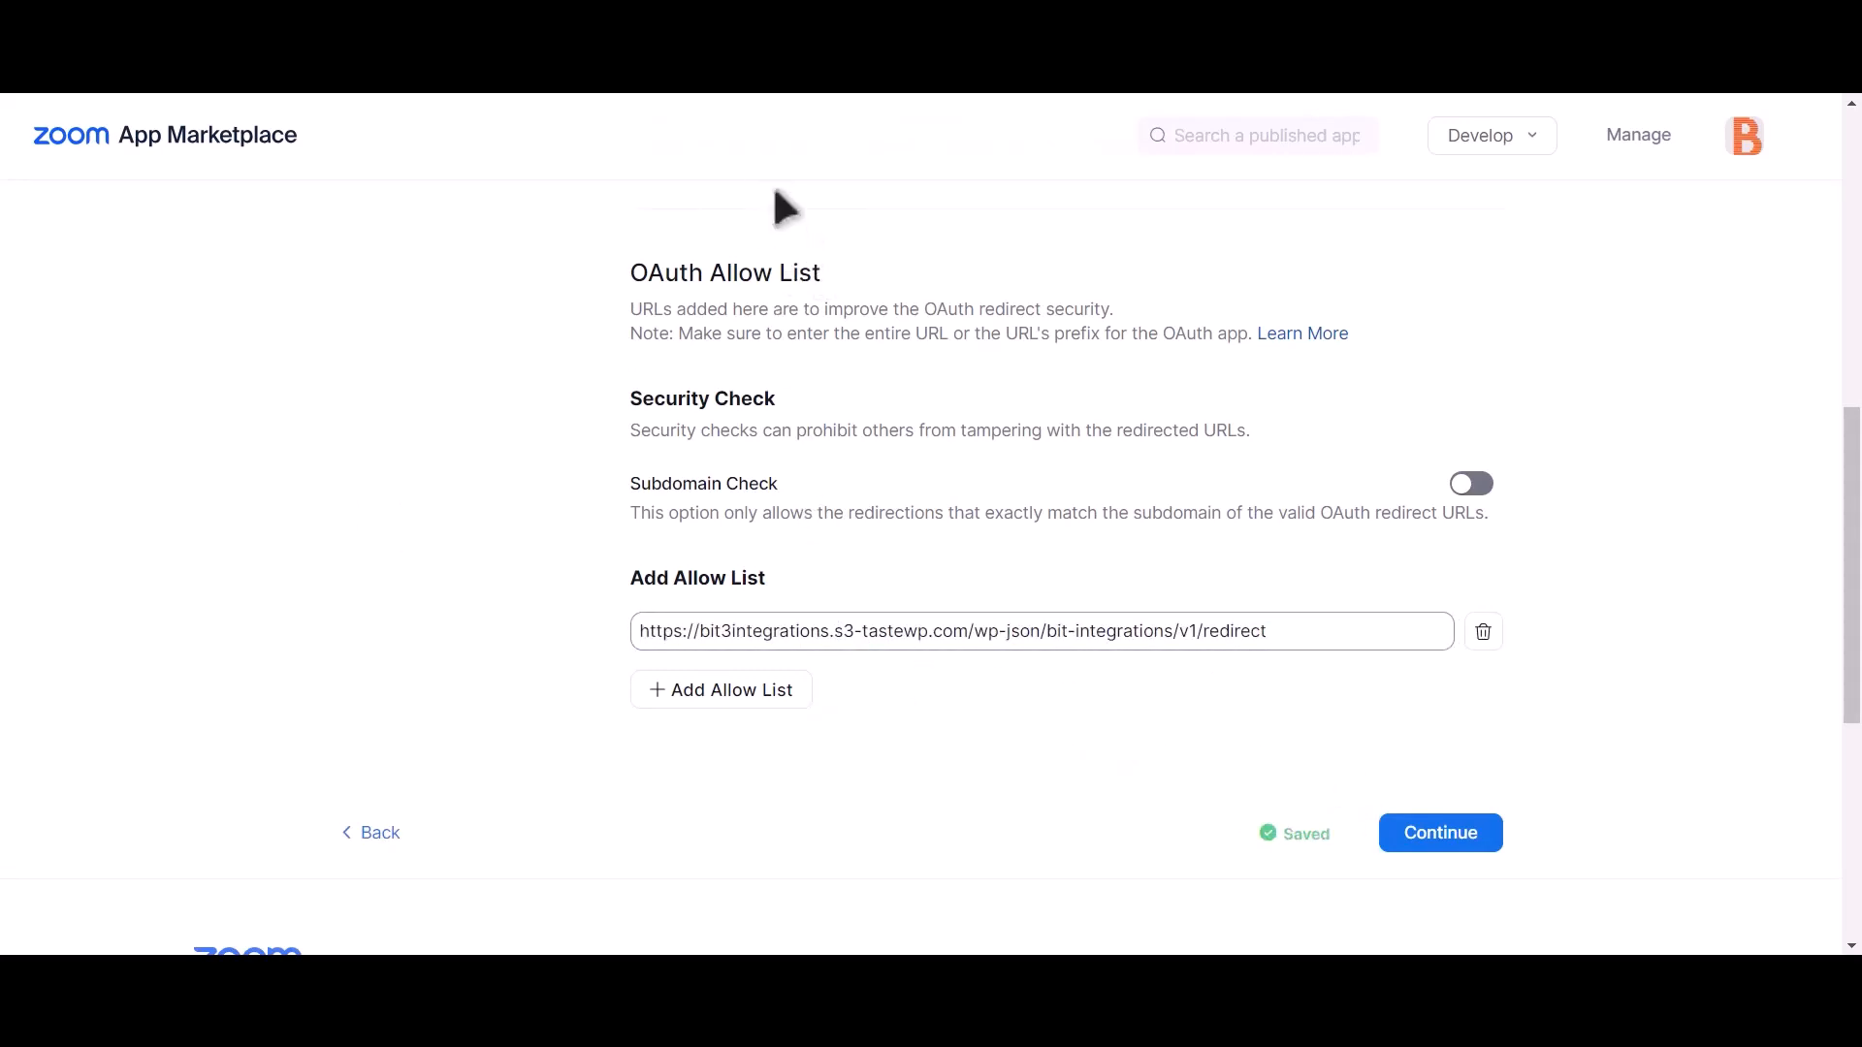
Switch back to Bit Integrations, authorize the Zoom connection by allowing access, and continue to the second integration settings page.
{"action": "left_click", "coordinate": [718, 19]}
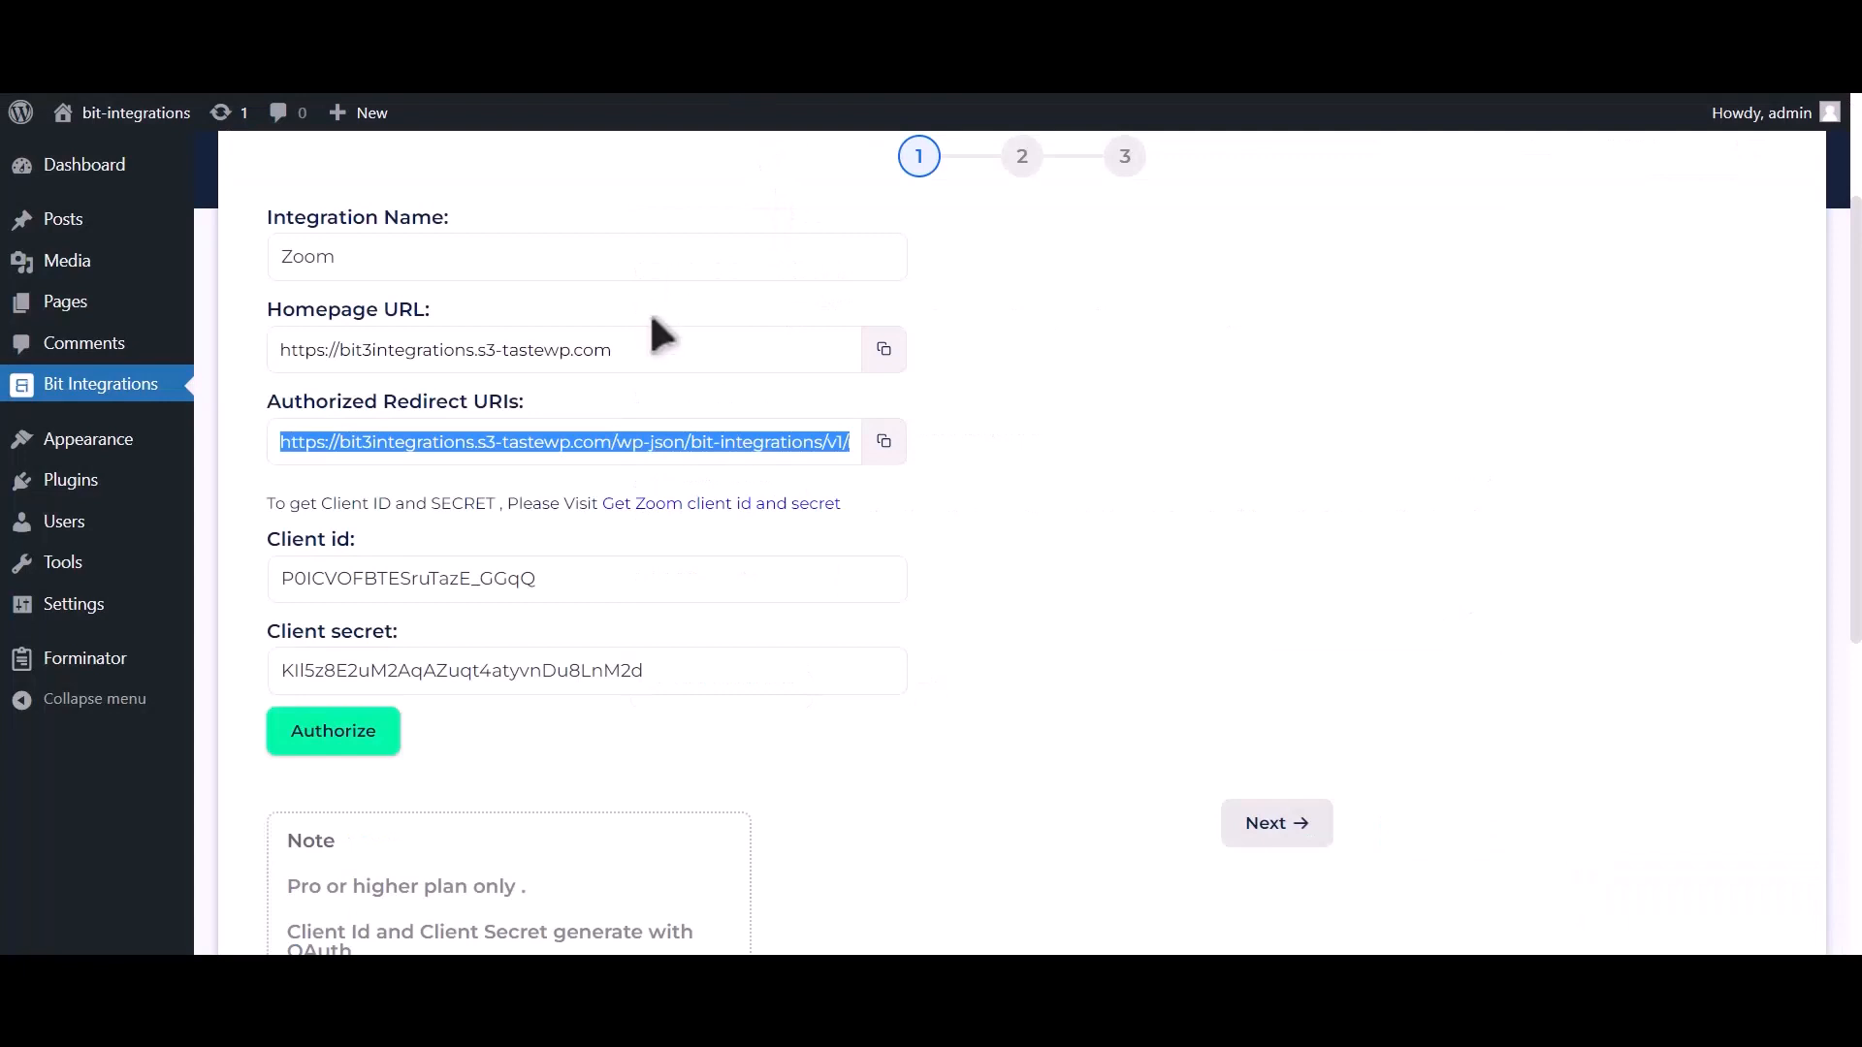
{"action": "left_click", "coordinate": [361, 746]}
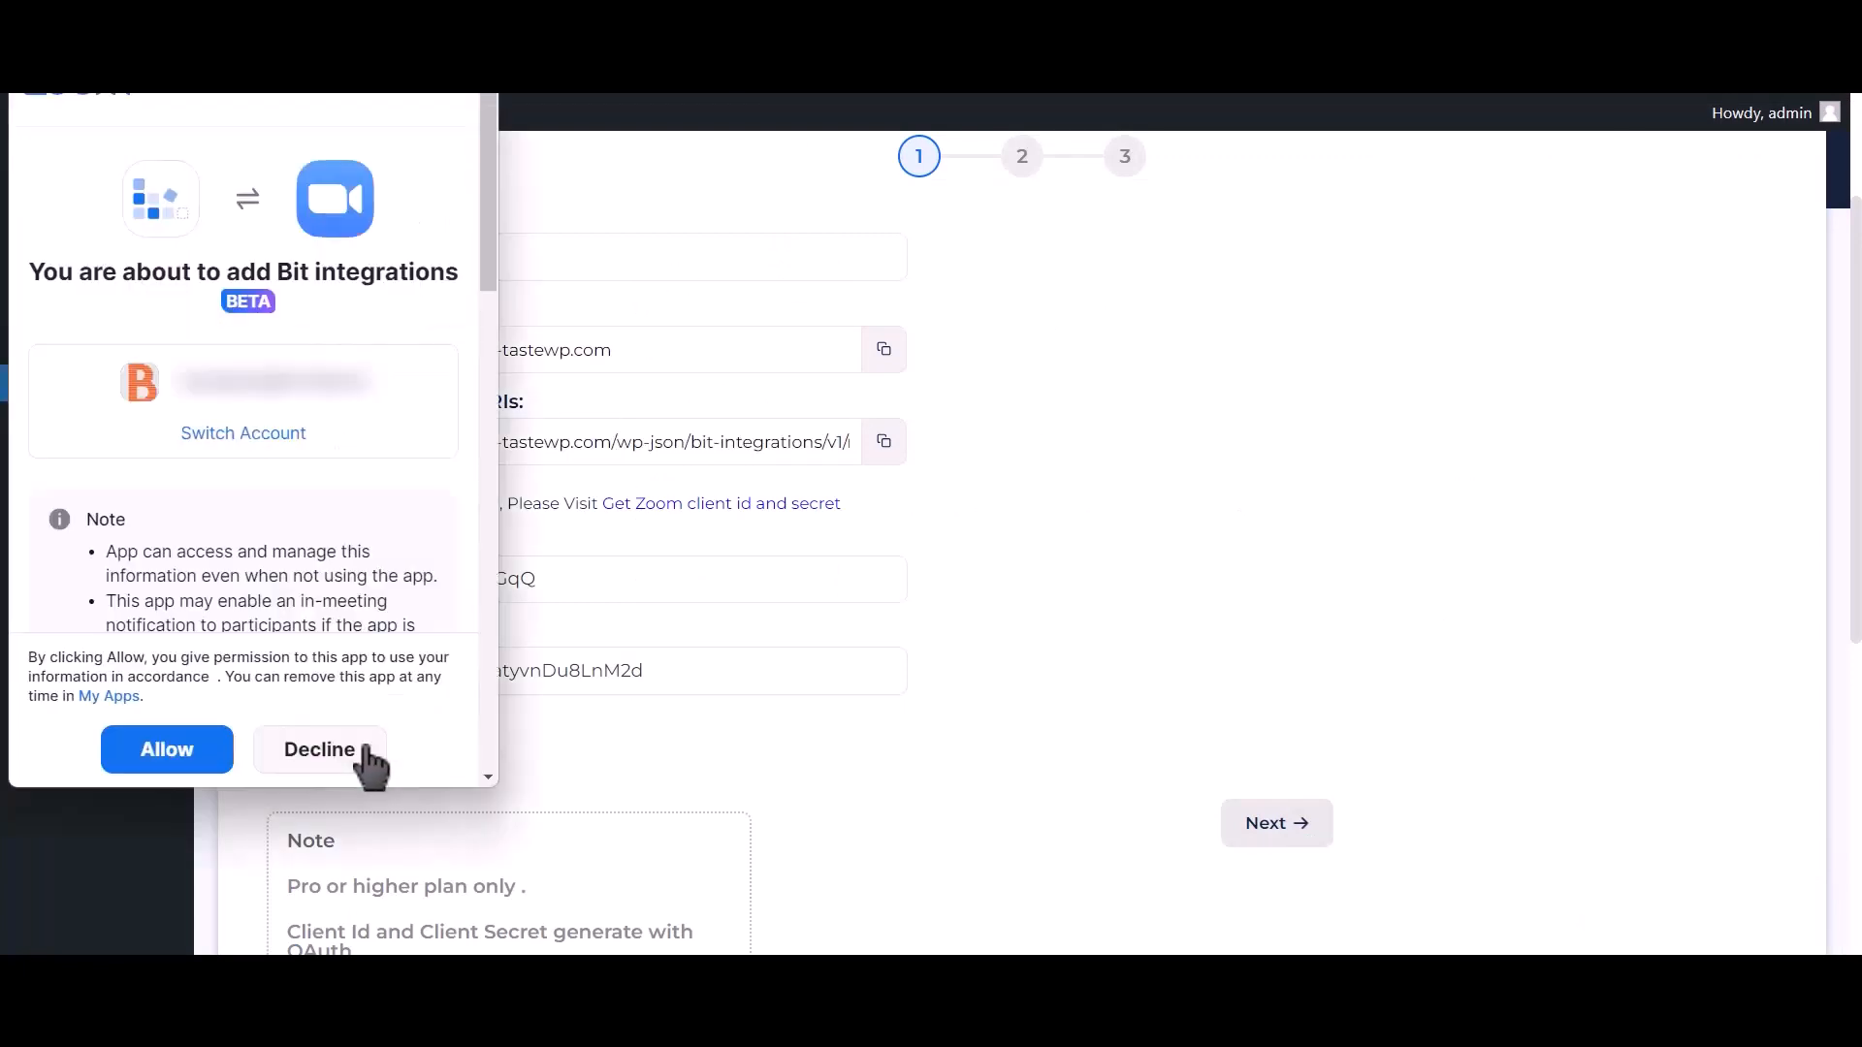
{"action": "left_click", "coordinate": [191, 761]}
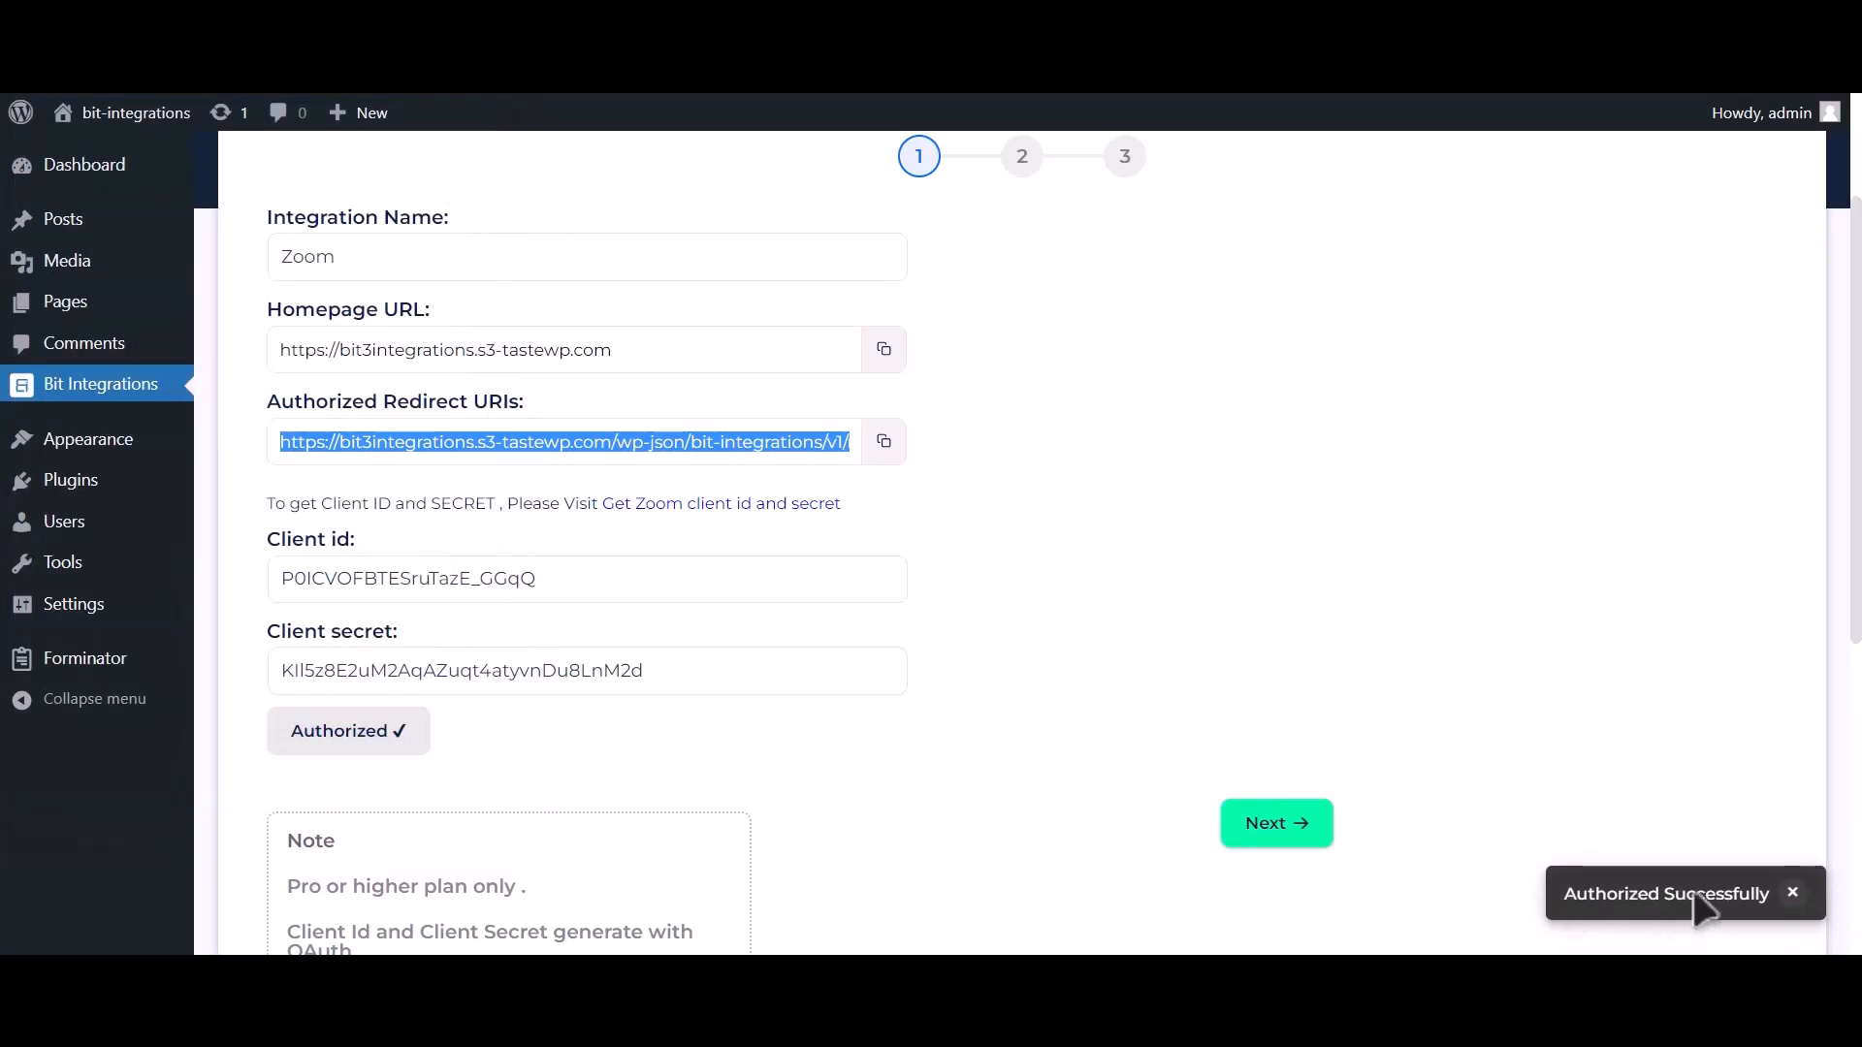
{"action": "left_click", "coordinate": [1299, 822]}
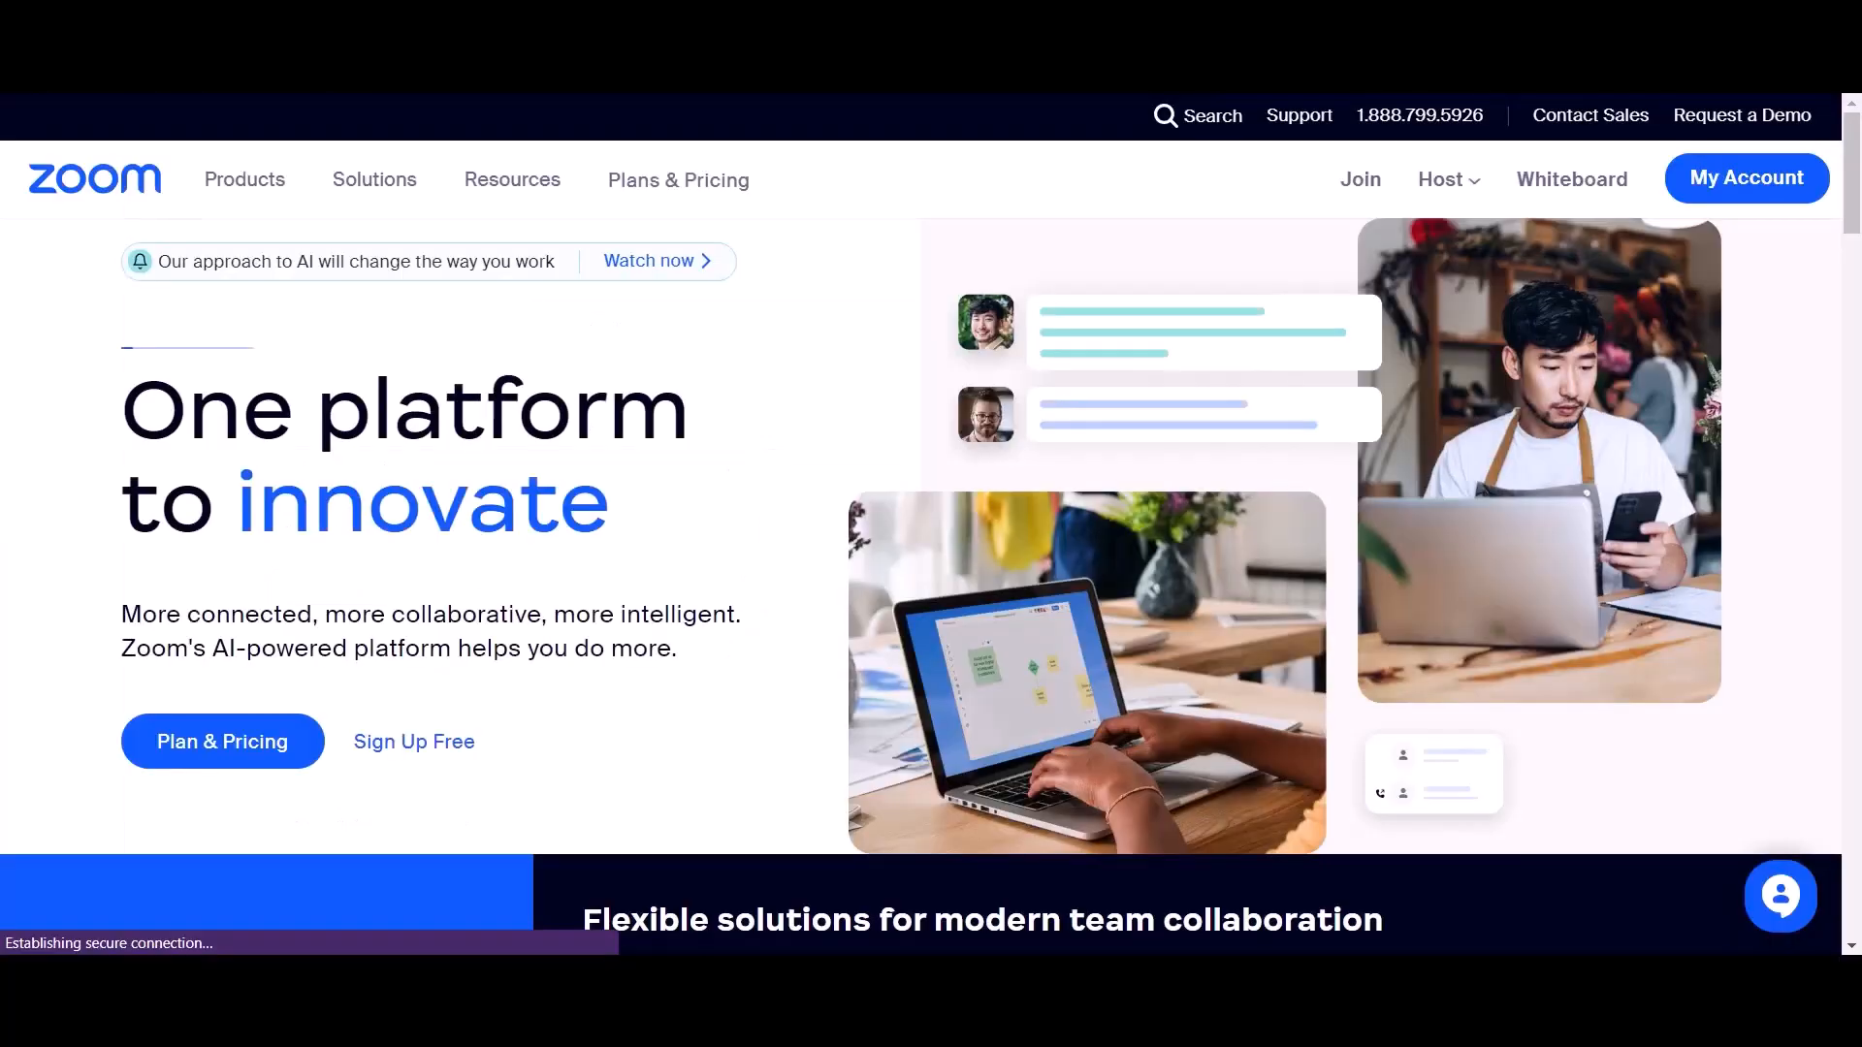
In the Zoom account's meetings, start scheduling a new meeting with the topic "Bit Integrations".
{"action": "left_click", "coordinate": [1740, 185]}
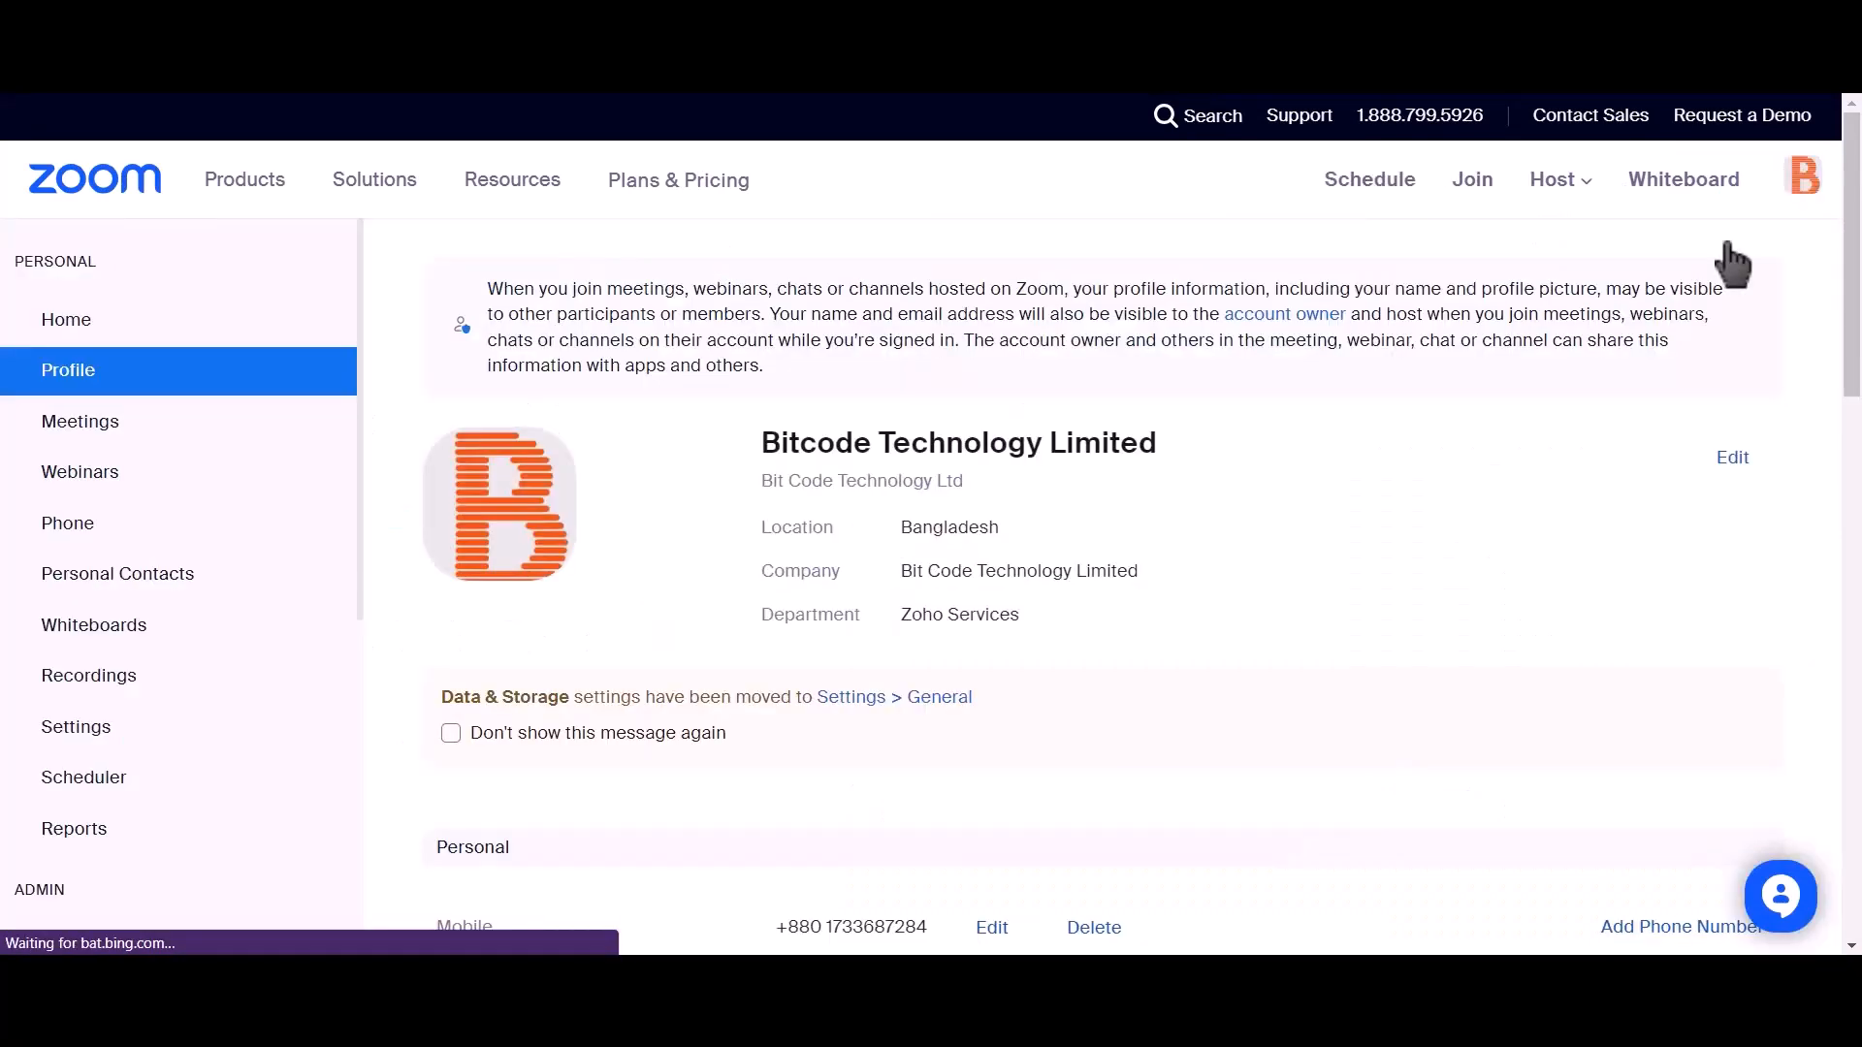
{"action": "left_click", "coordinate": [150, 436]}
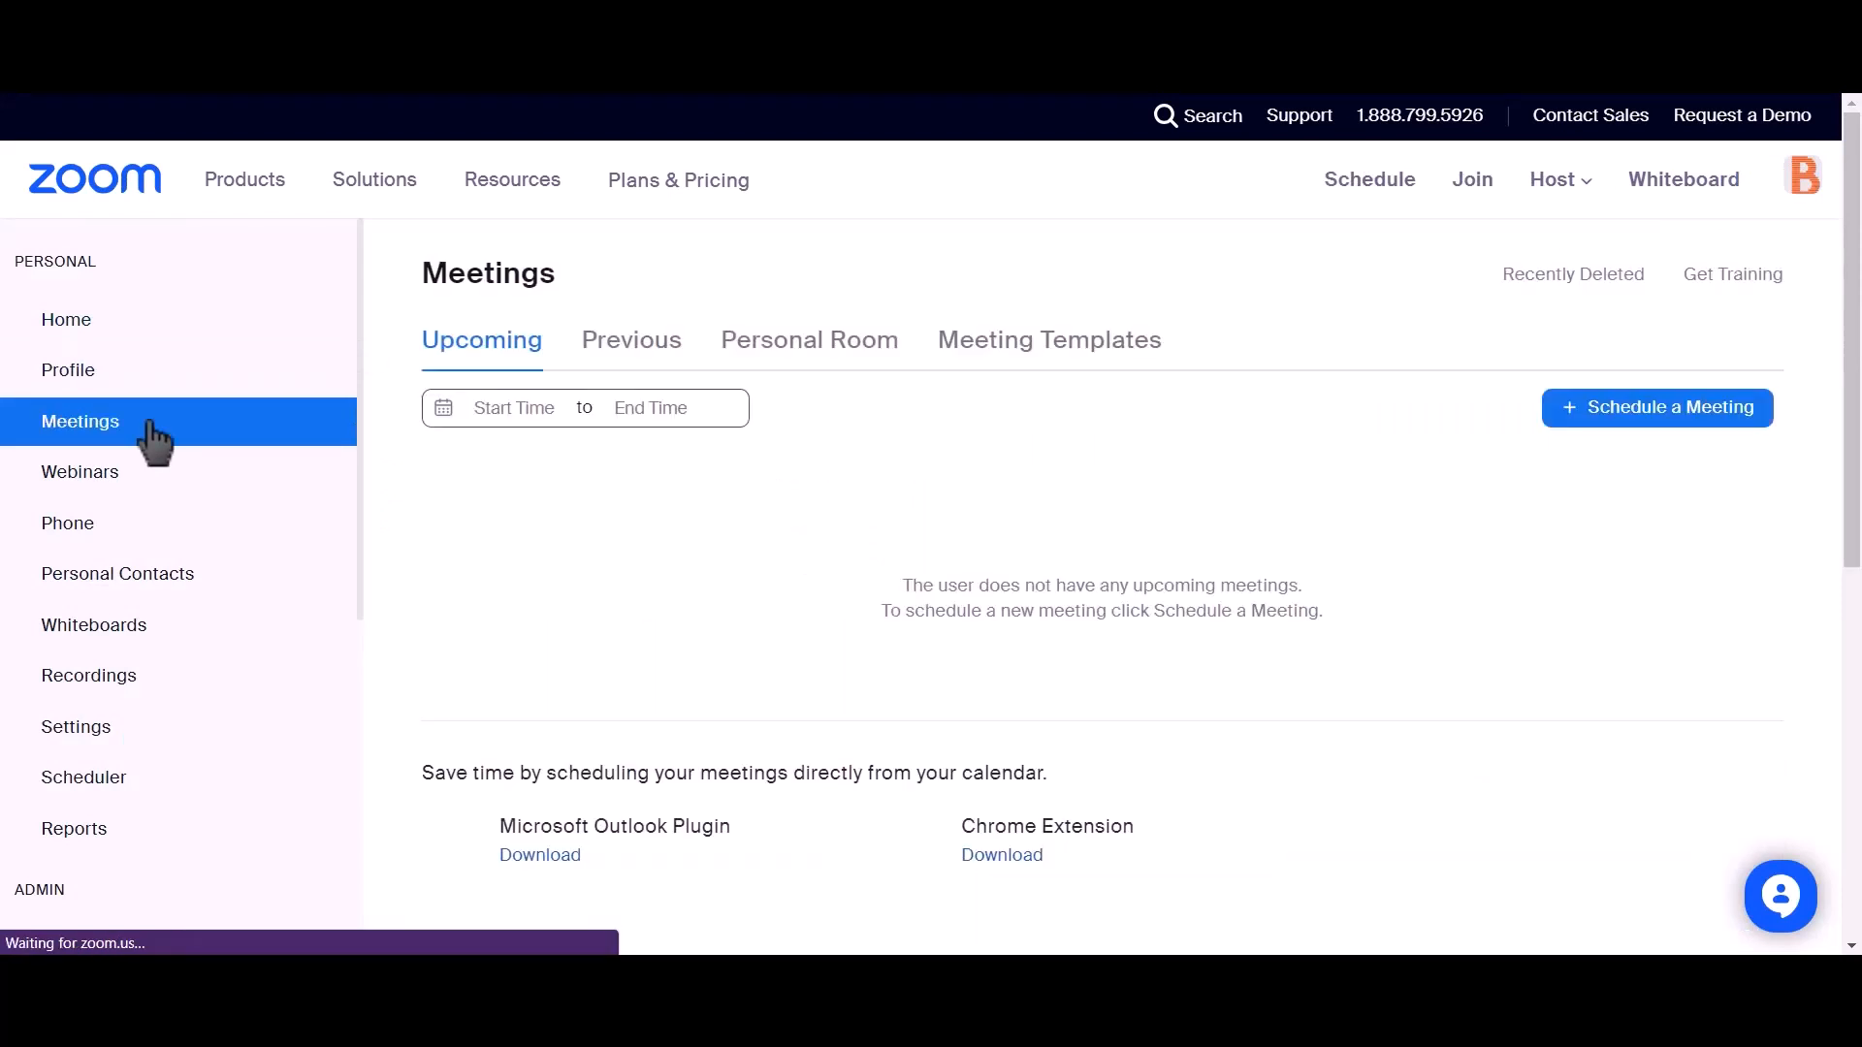
{"action": "left_click", "coordinate": [1685, 427]}
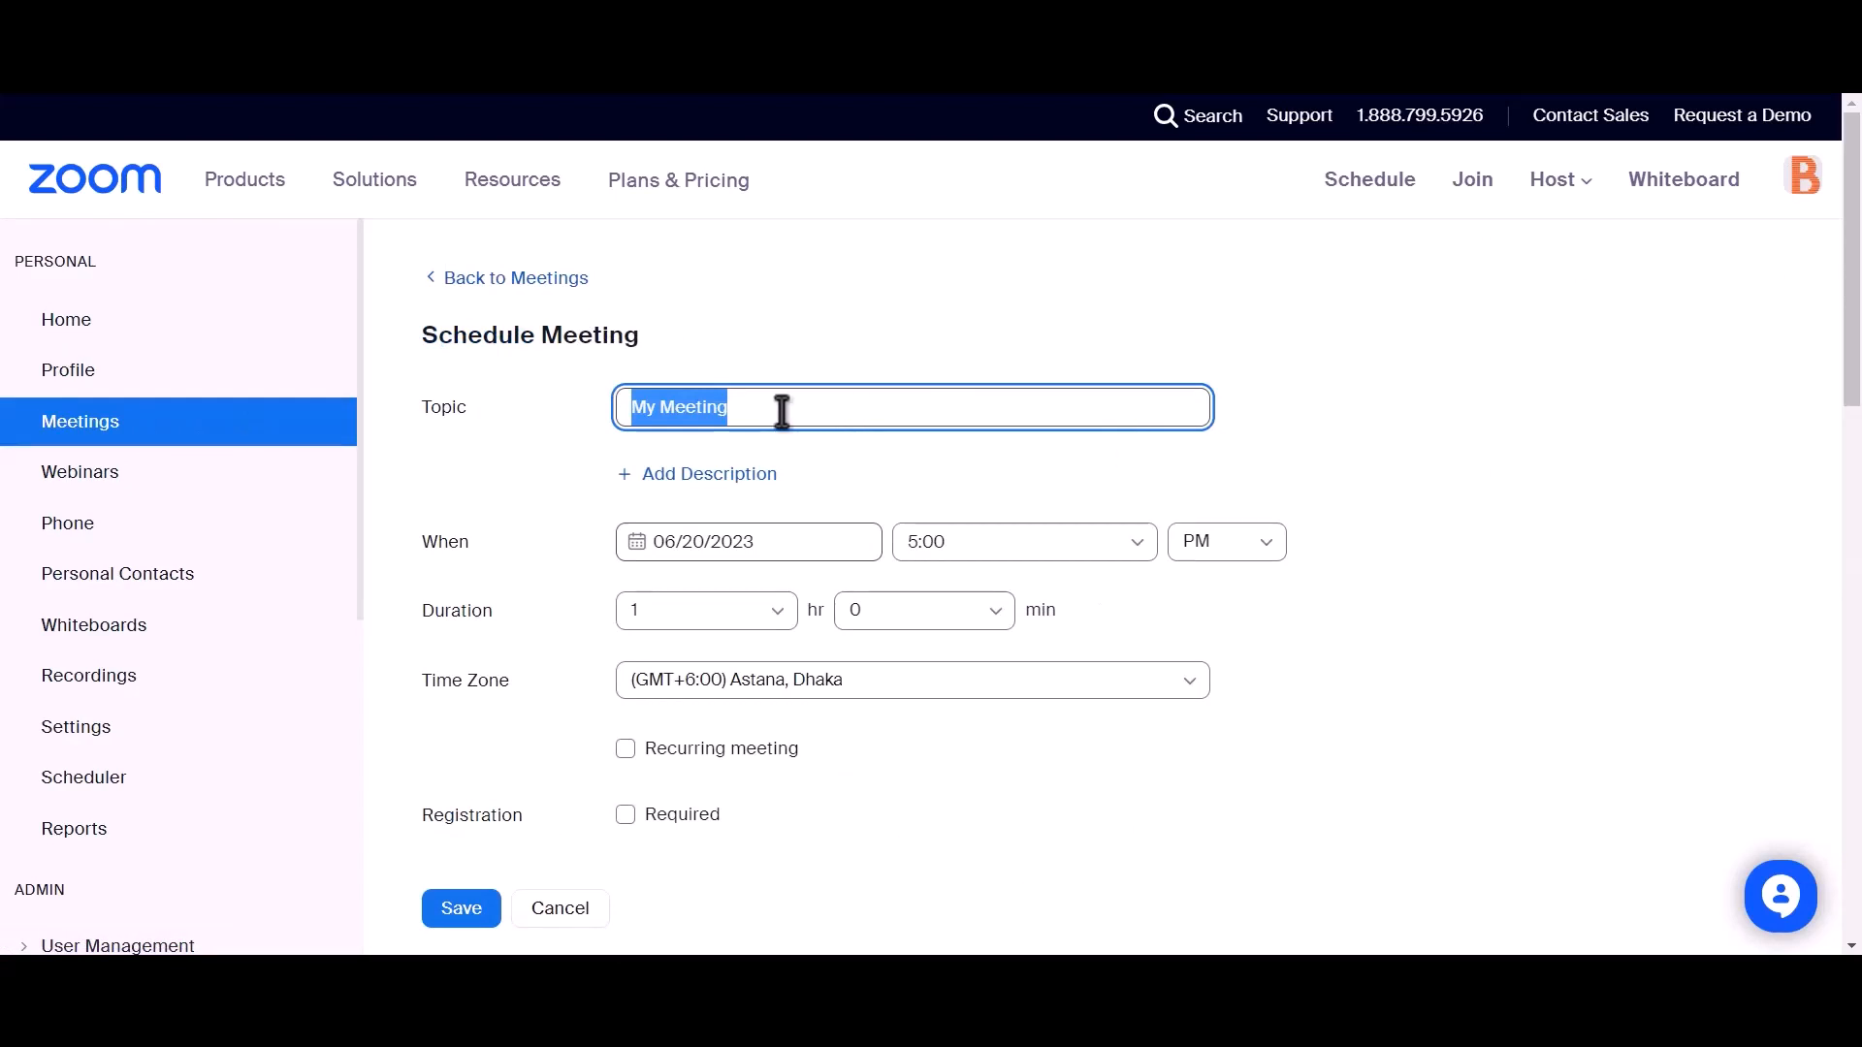
{"action": "type", "text": "B"}
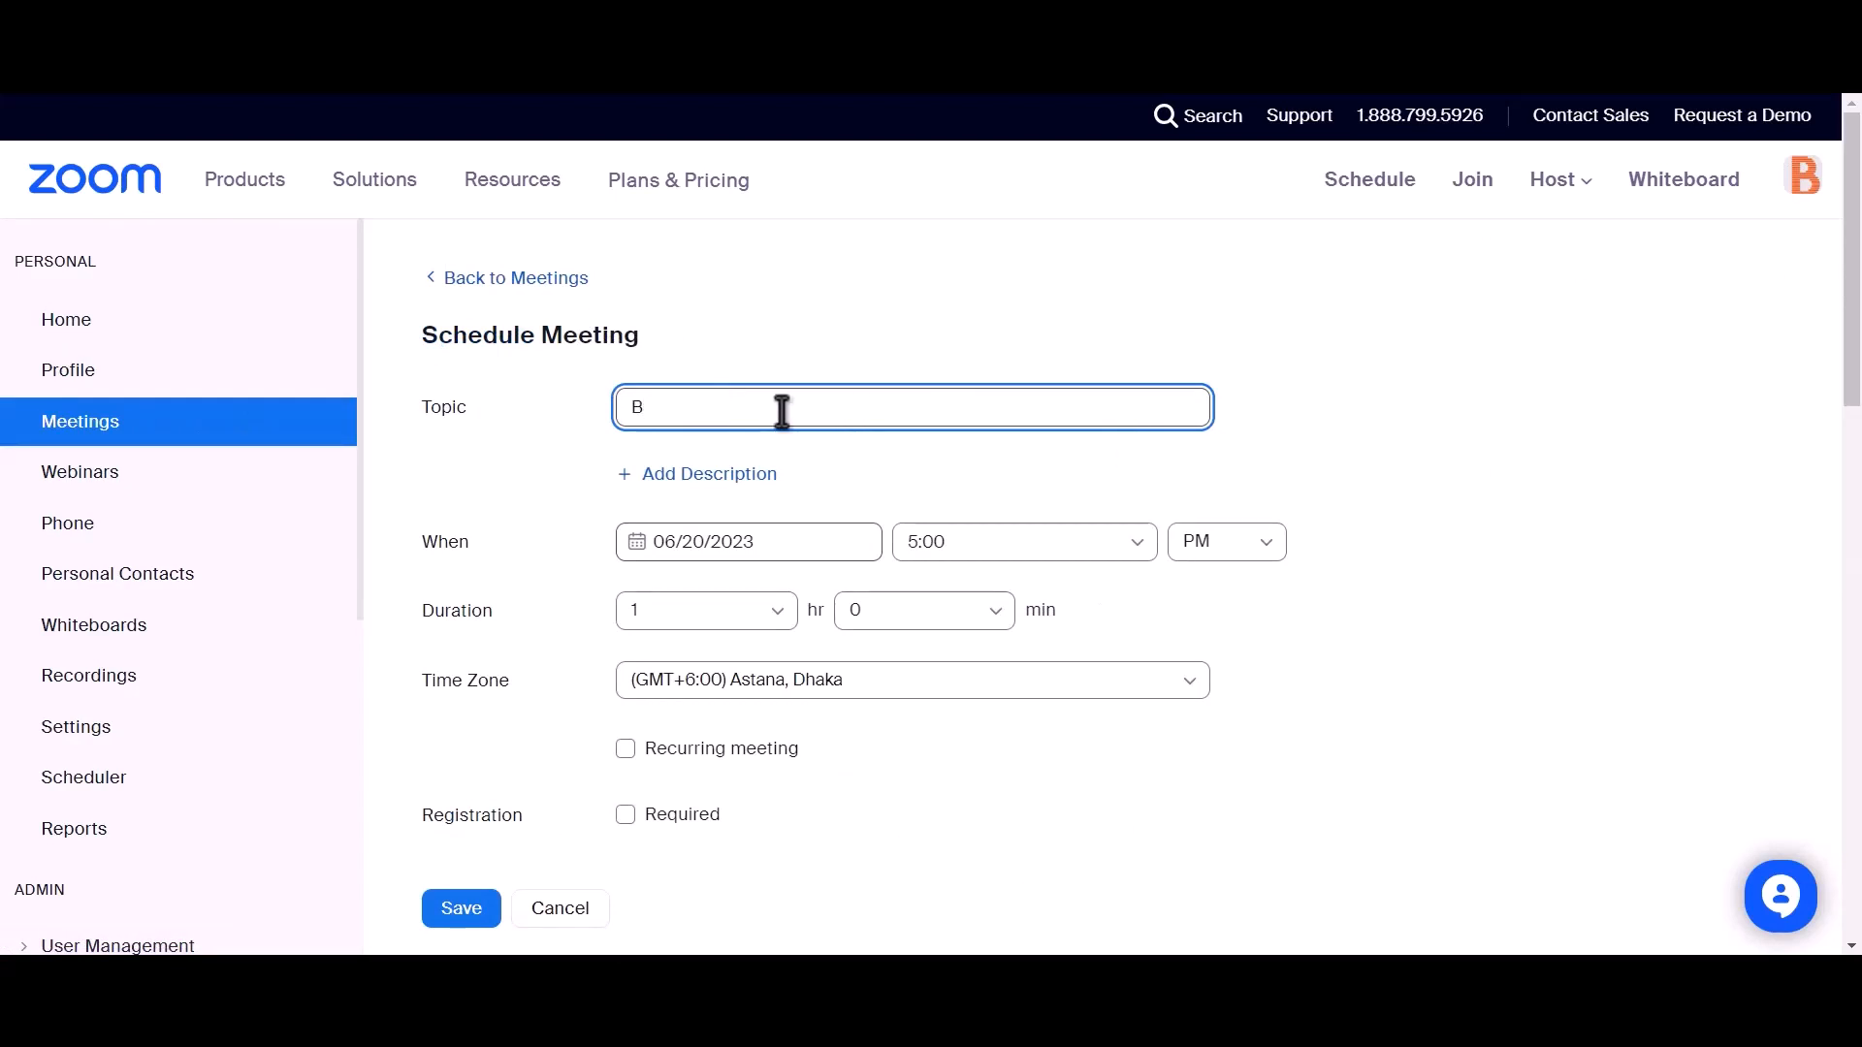
{"action": "type", "text": "it Integrations"}
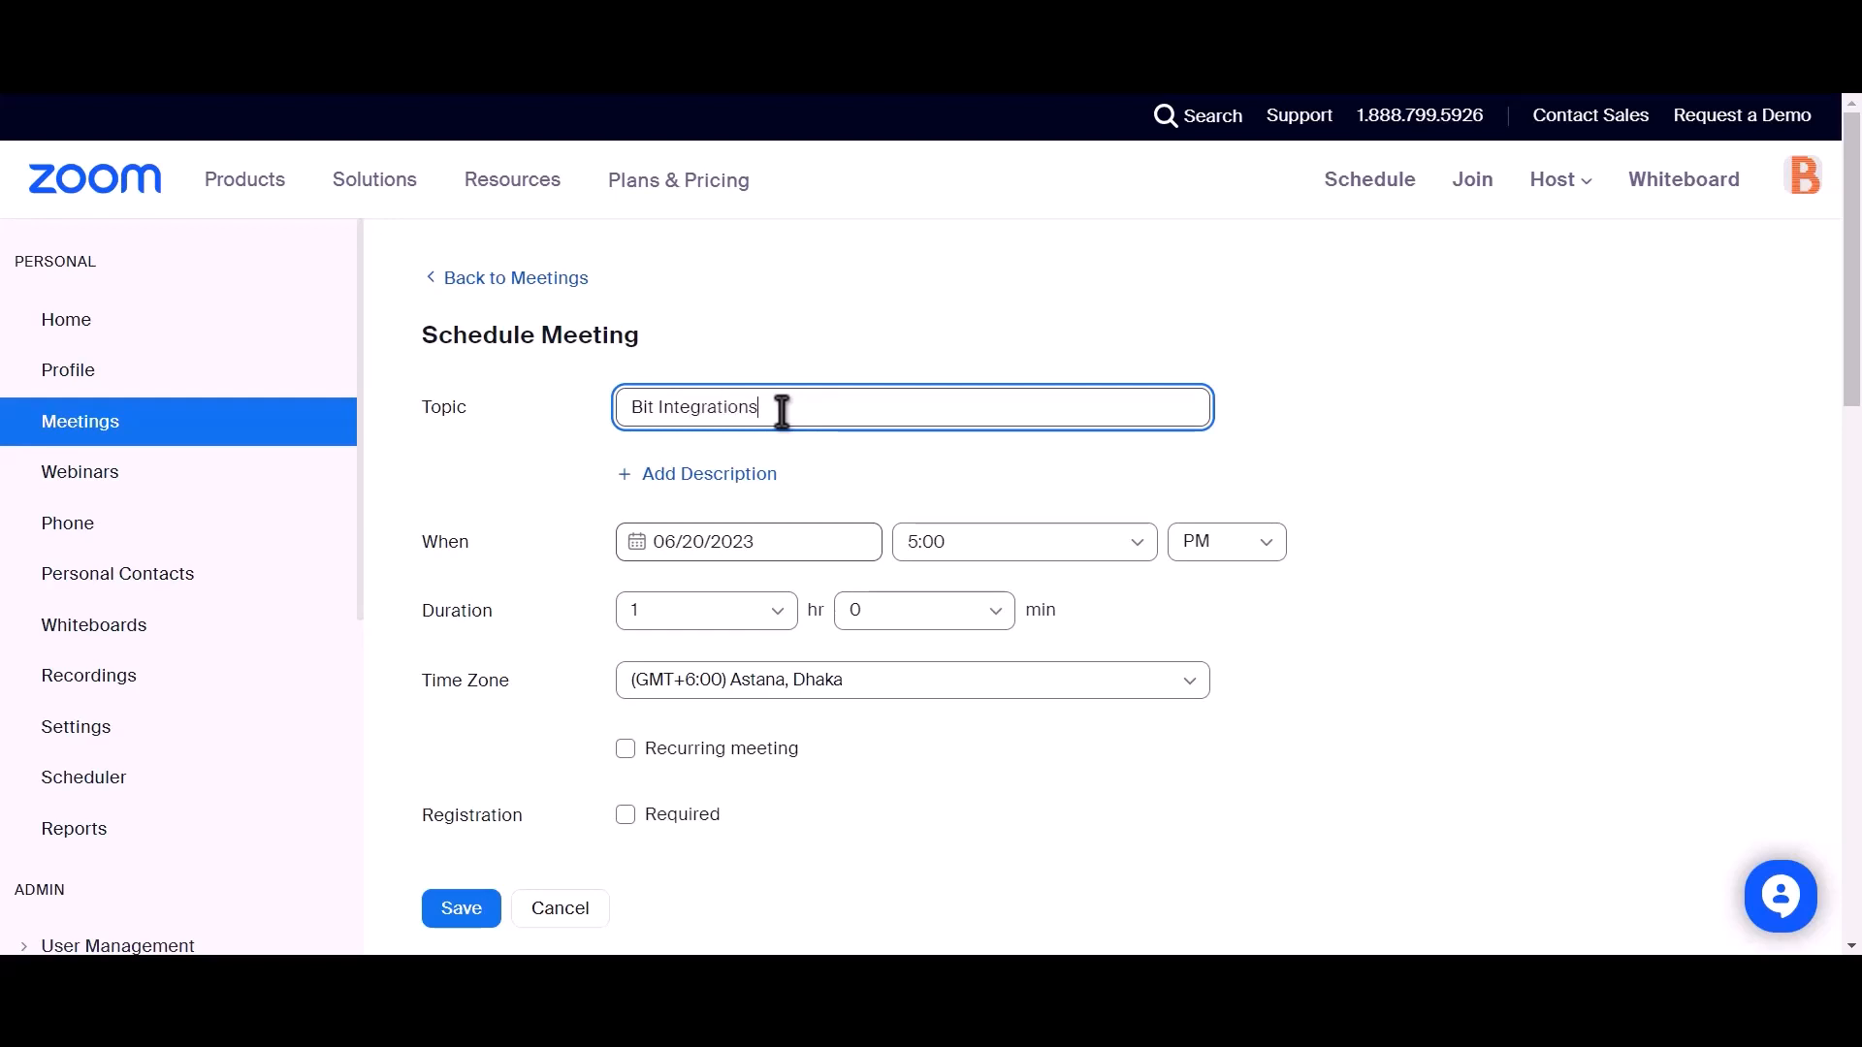
Make registration required for the meeting and save it.
{"action": "scroll", "coordinate": [782, 409], "scroll_direction": "down", "scroll_amount": 3}
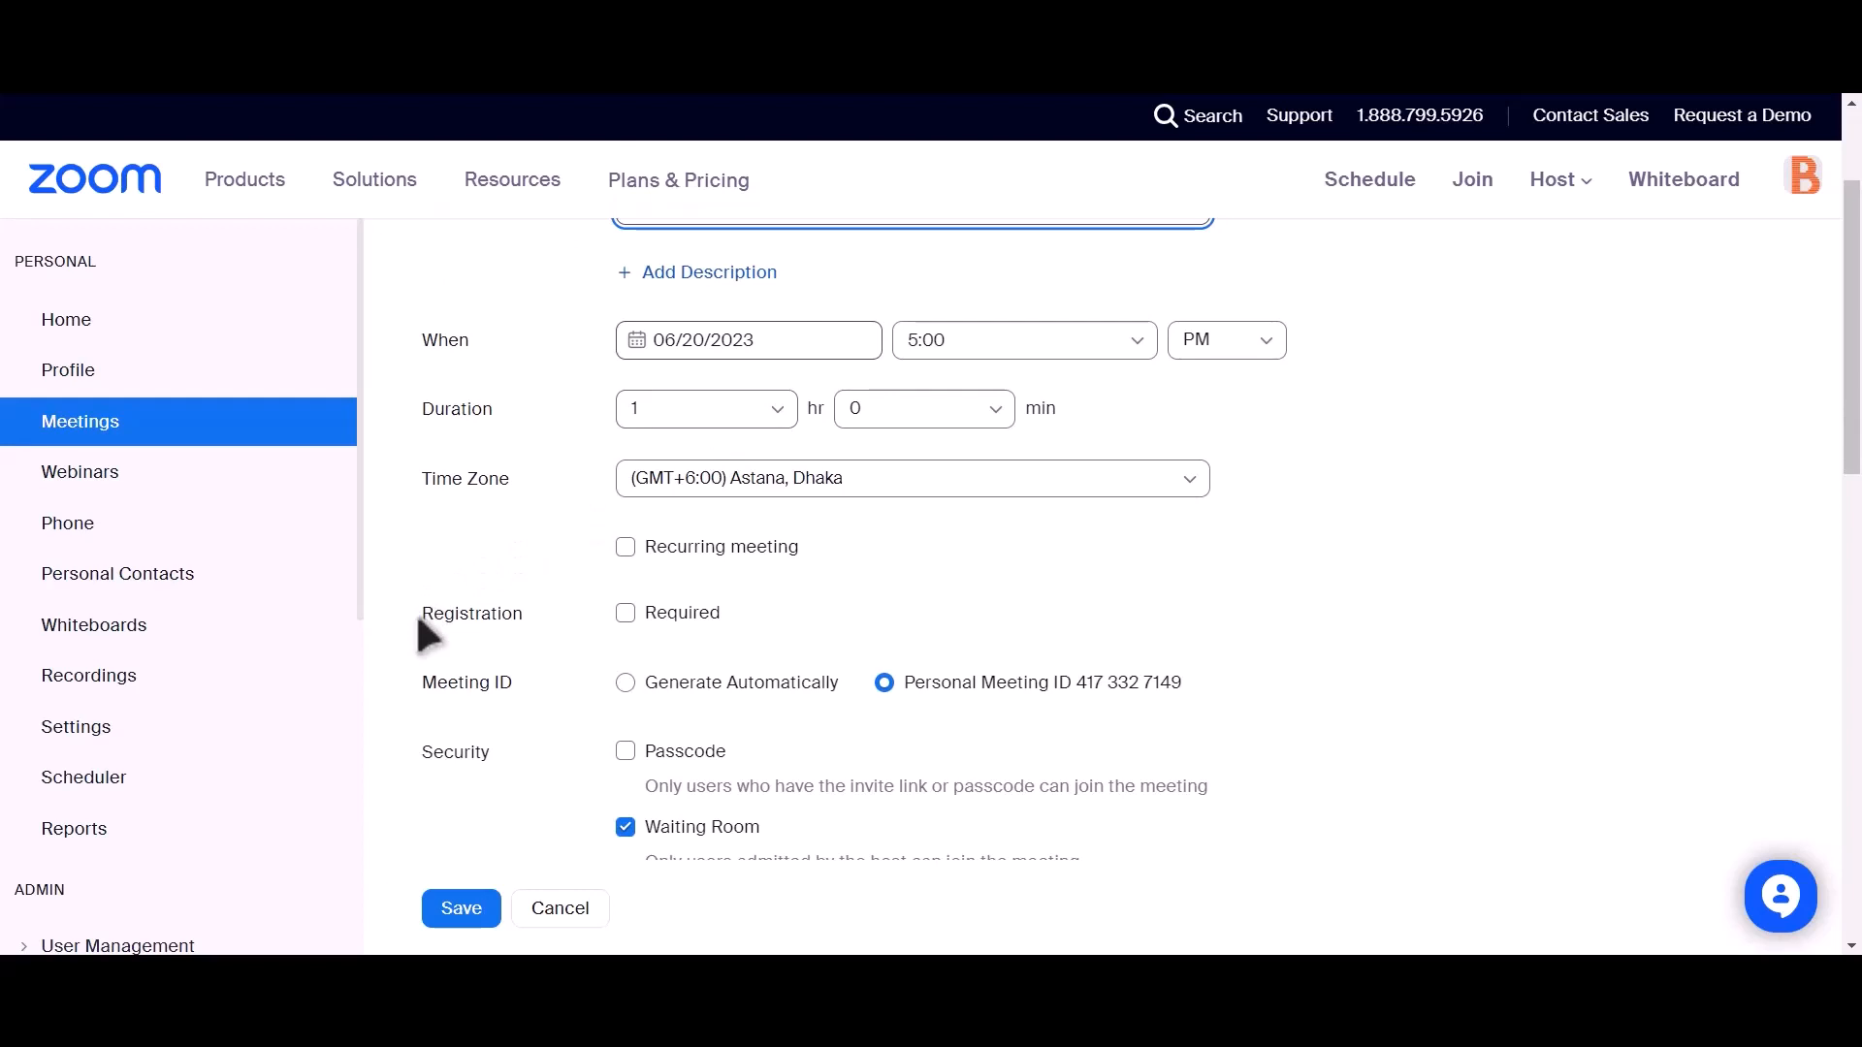
{"action": "left_click_drag", "start_coordinate": [419, 620], "coordinate": [522, 621]}
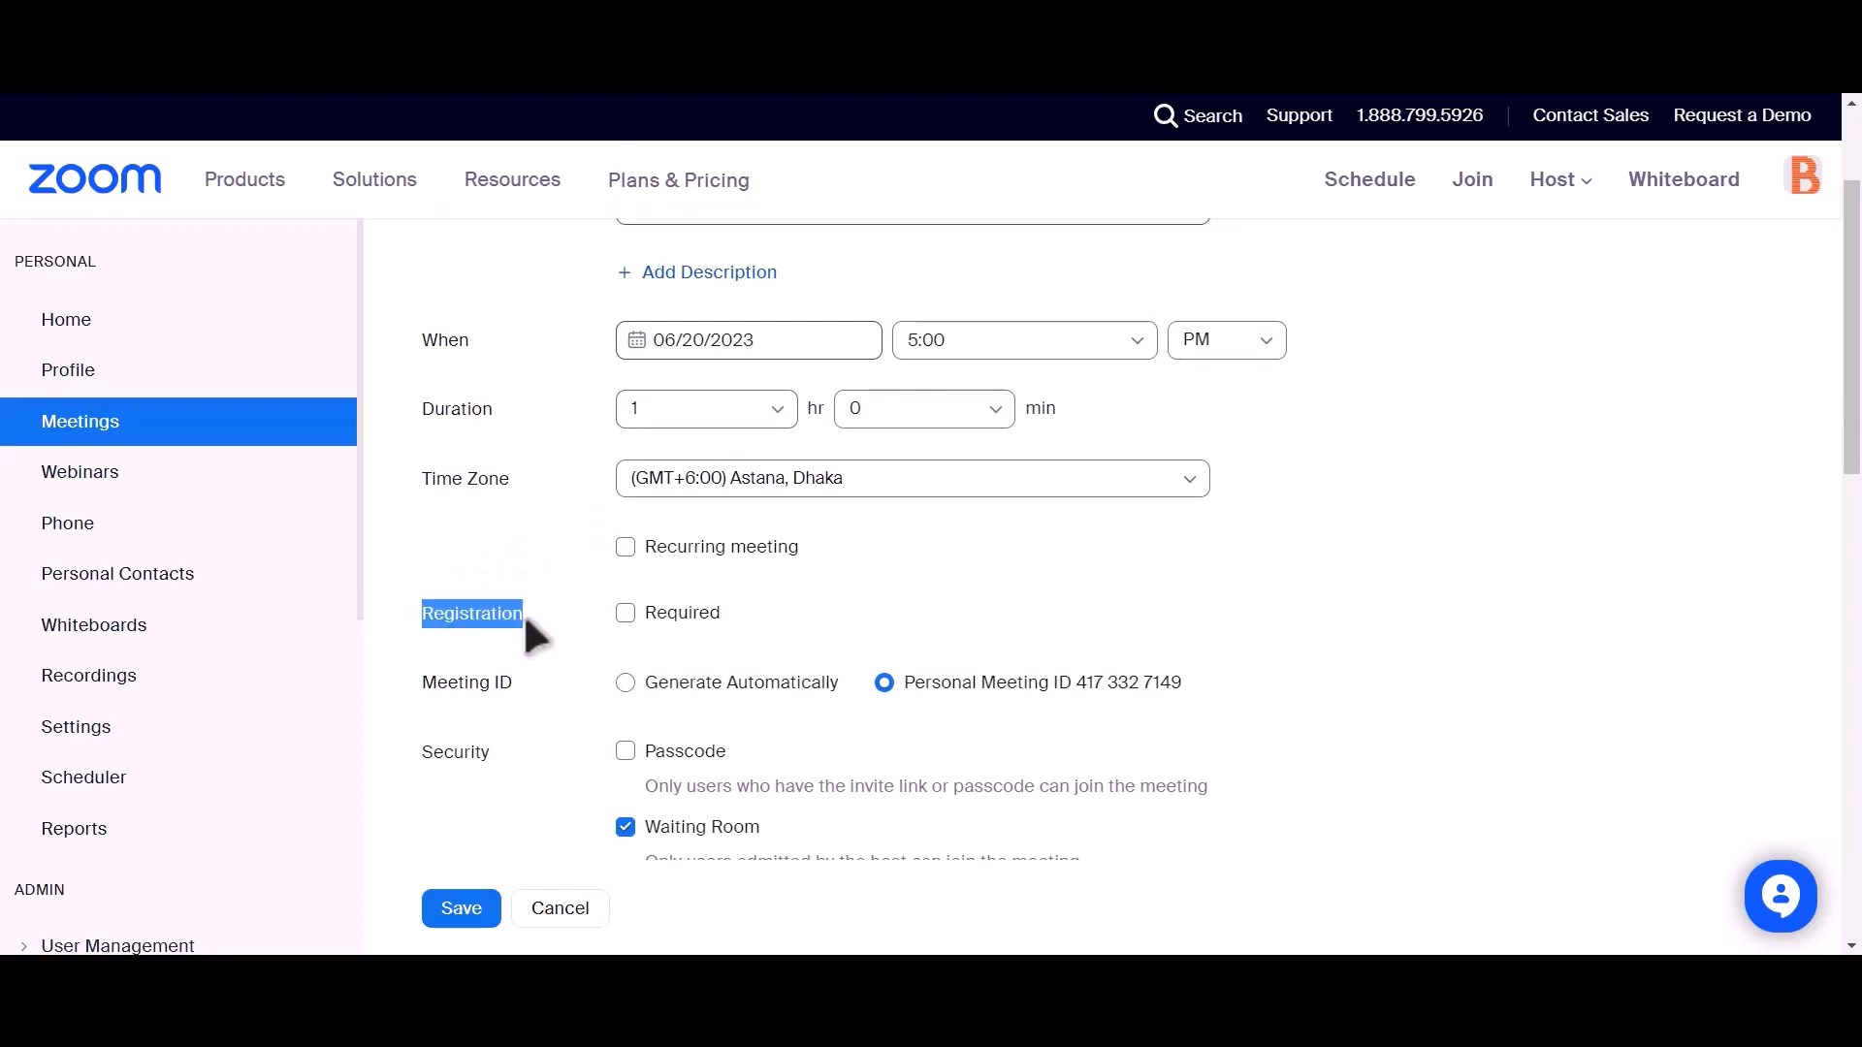
{"action": "left_click", "coordinate": [624, 612]}
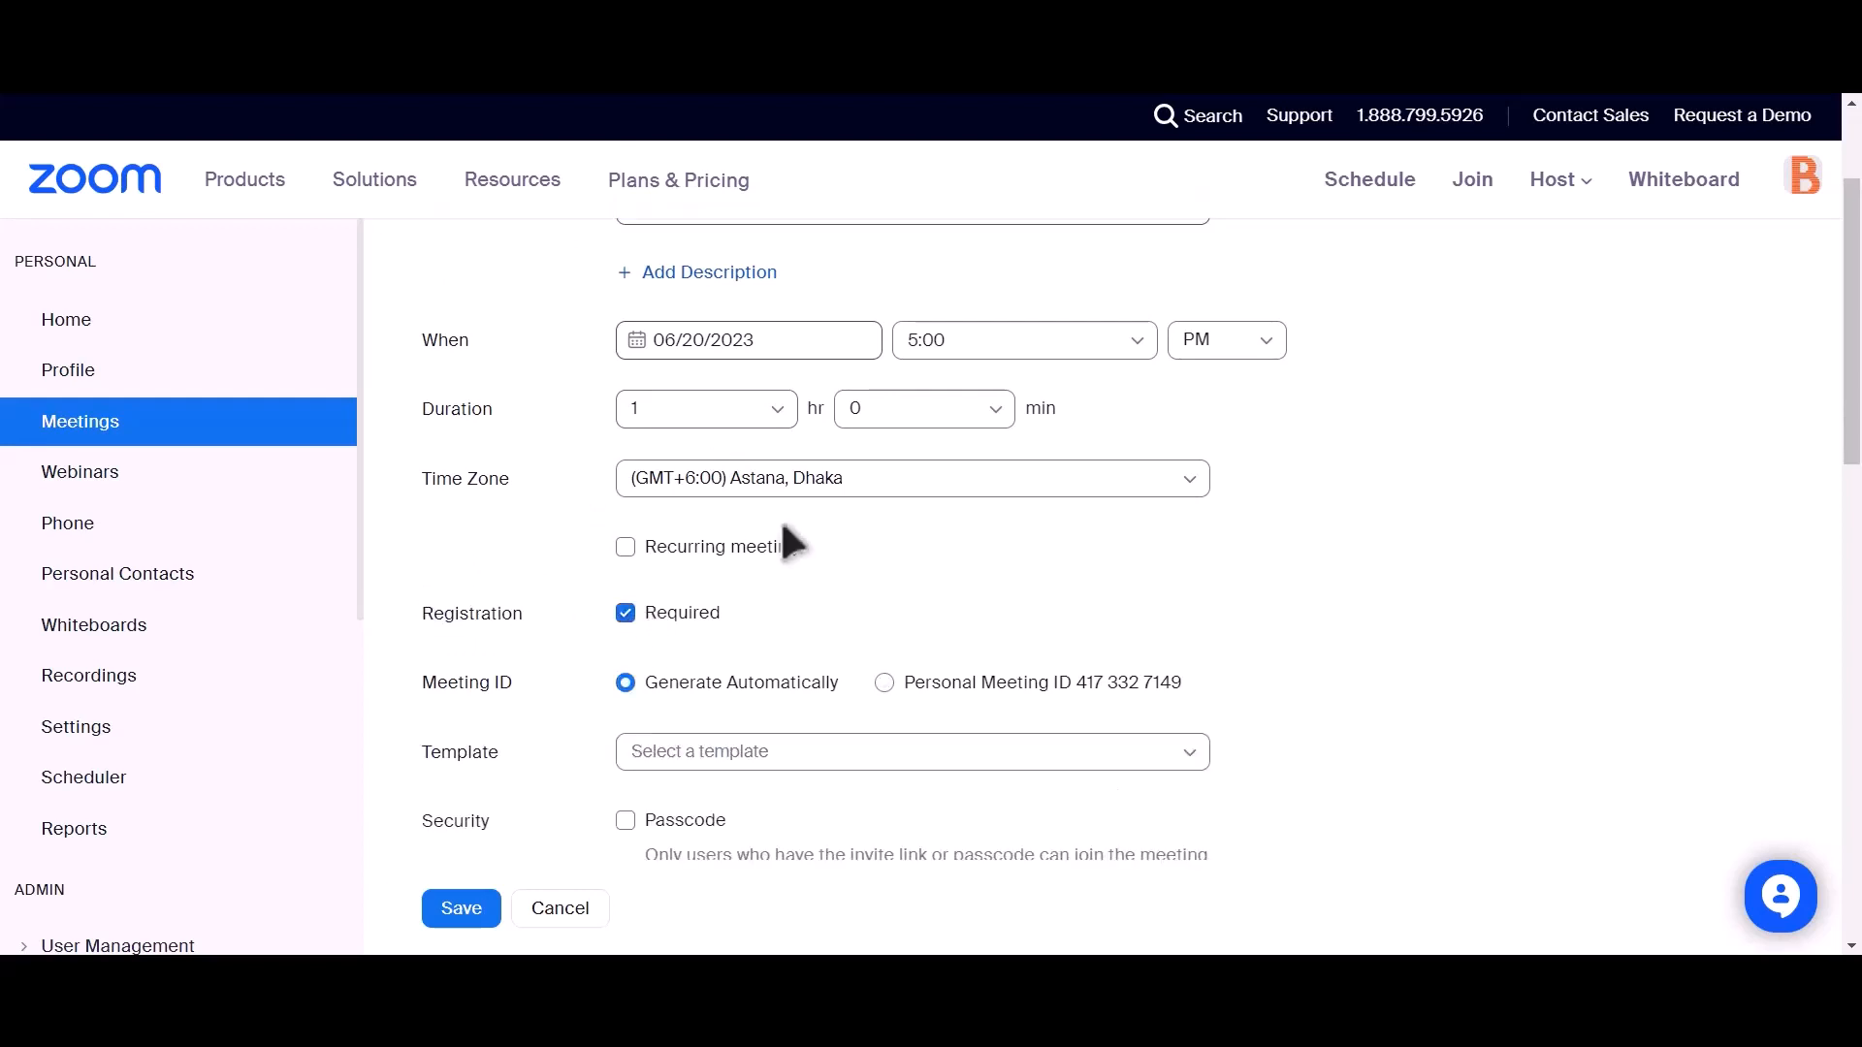
{"action": "scroll", "coordinate": [746, 523], "scroll_direction": "down", "scroll_amount": 5}
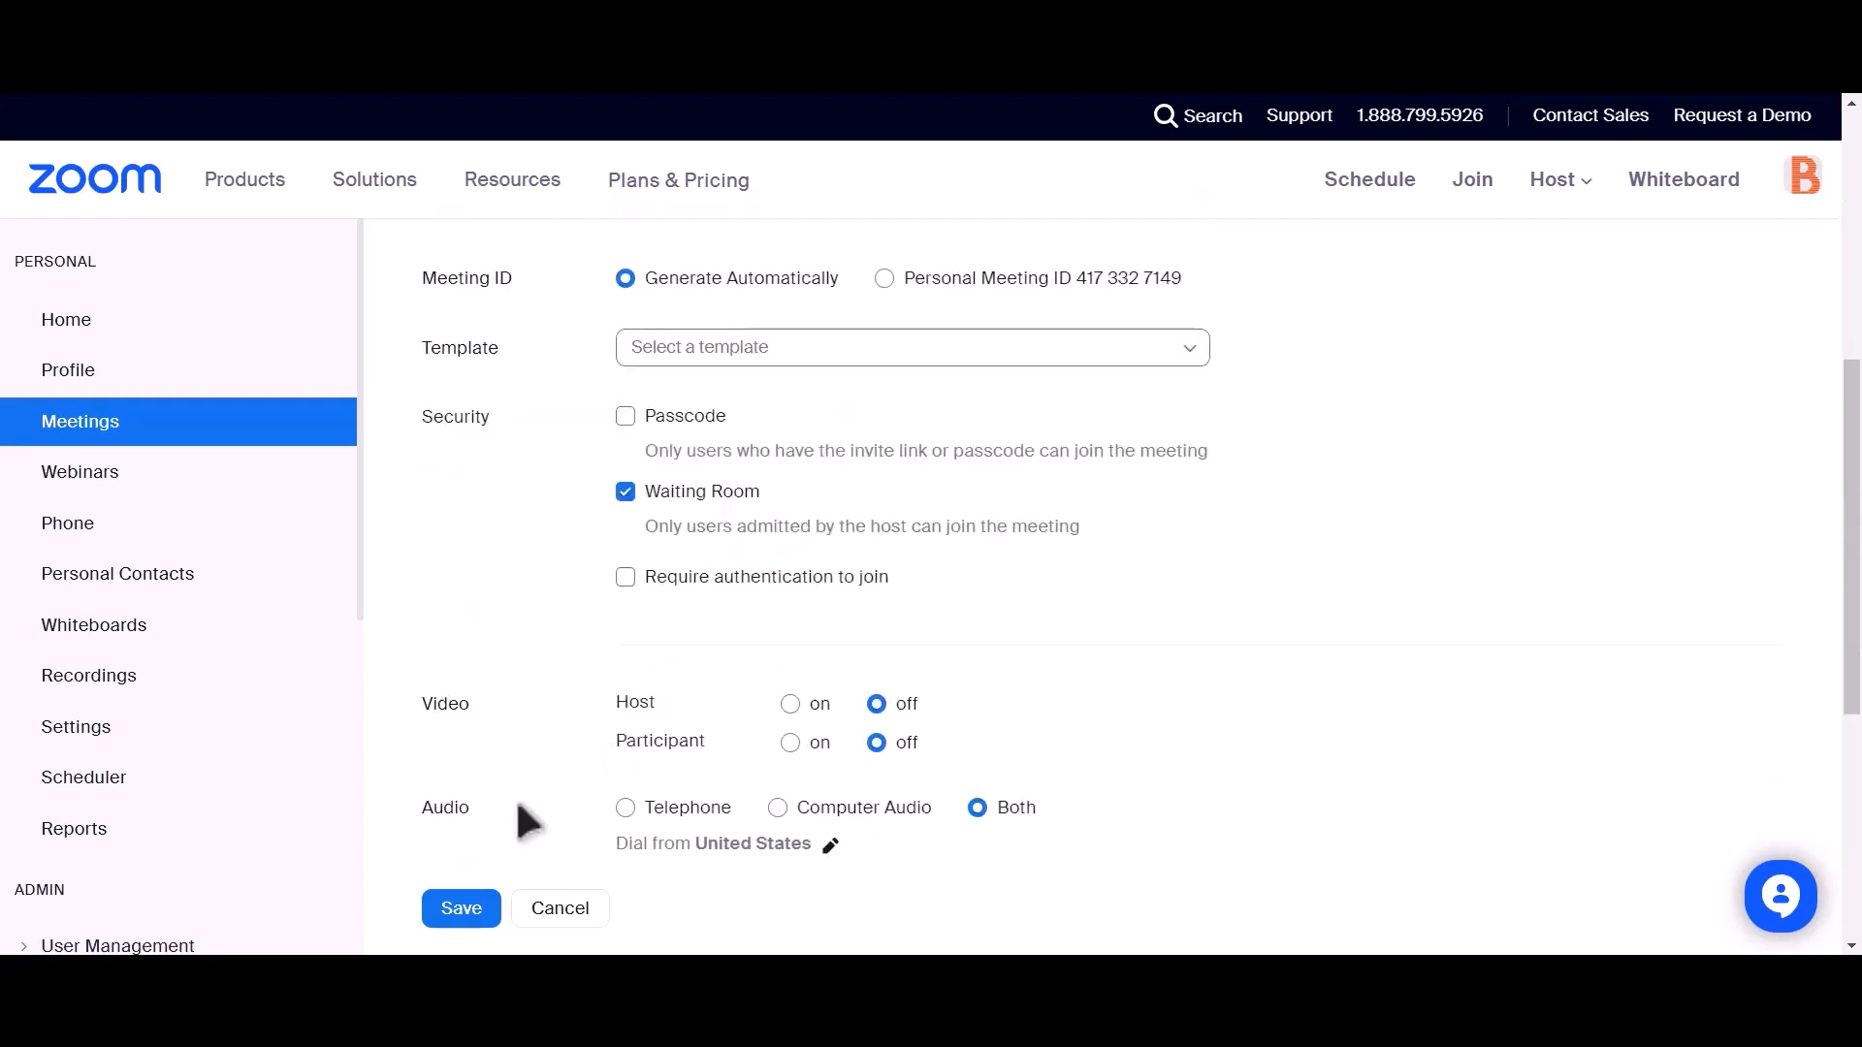
{"action": "left_click", "coordinate": [453, 912]}
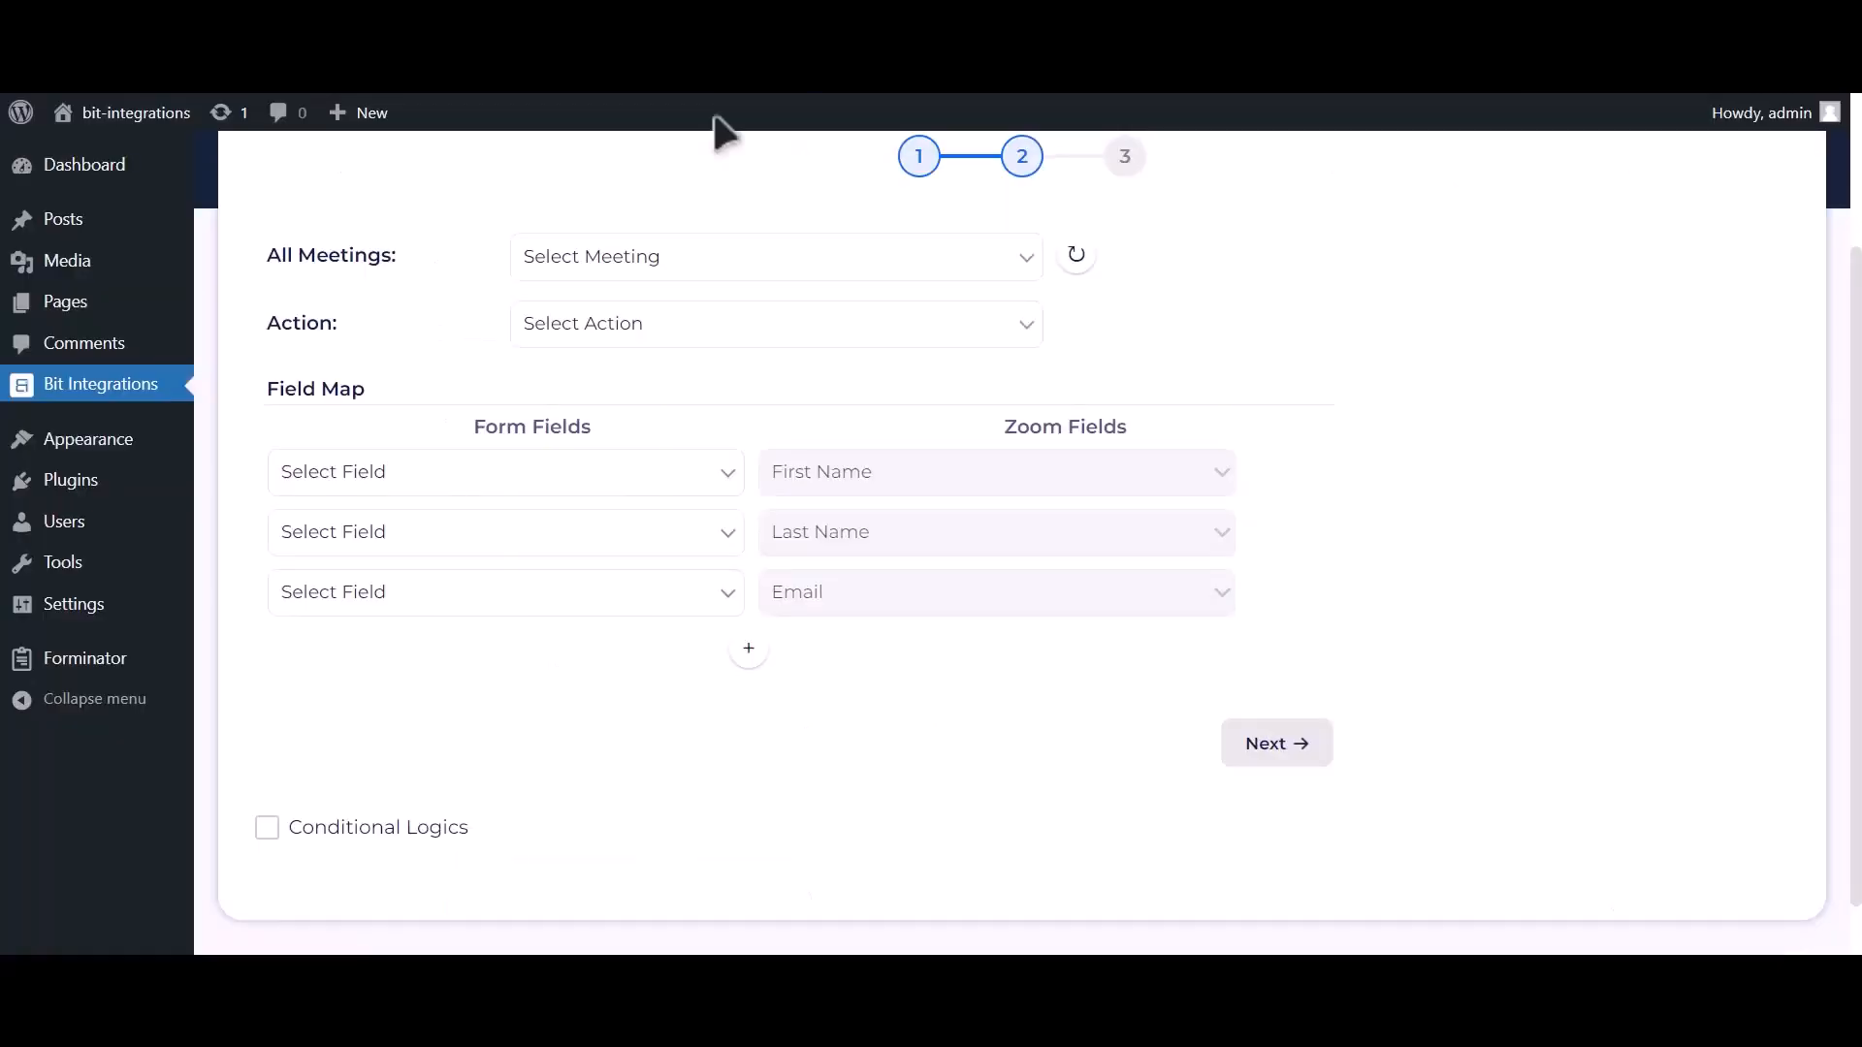
Refresh the meeting list in Bit Integrations, select the Bit Integrations meeting and set the action to Create User.
{"action": "left_click", "coordinate": [1087, 262]}
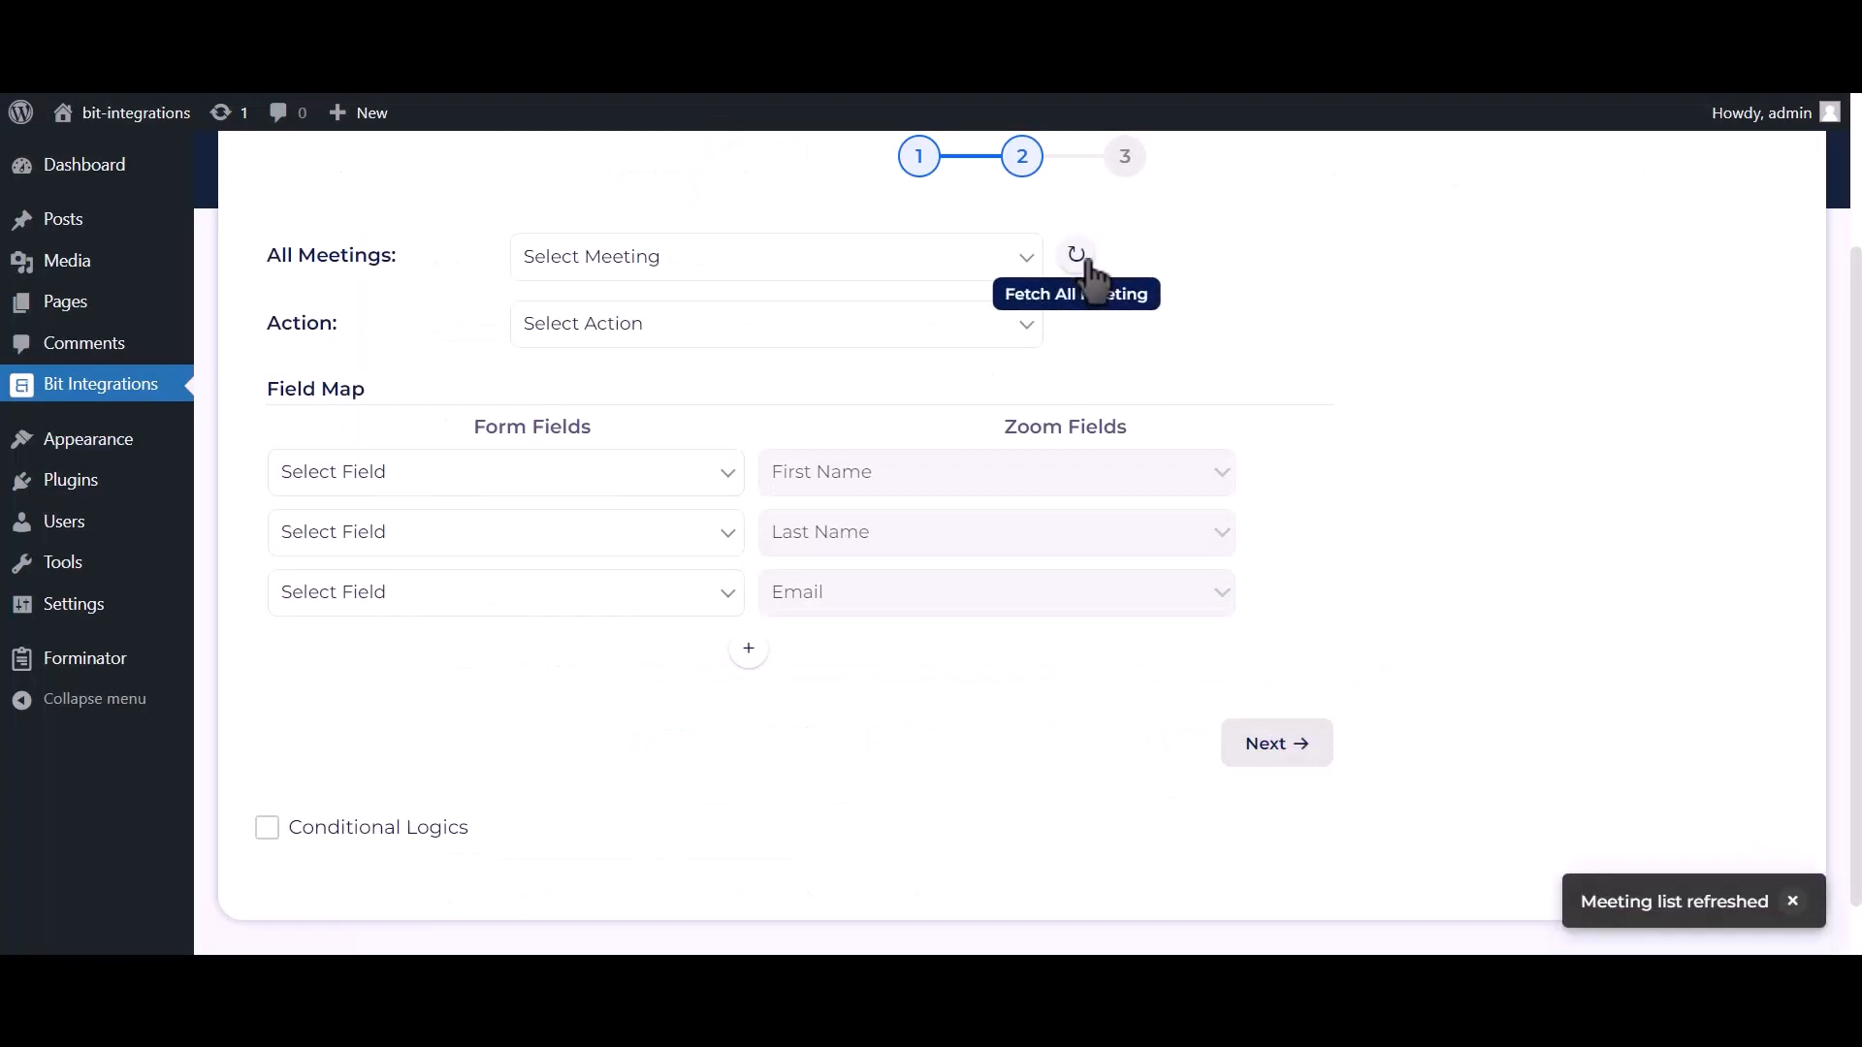
{"action": "left_click", "coordinate": [960, 258]}
{"action": "left_click", "coordinate": [755, 323]}
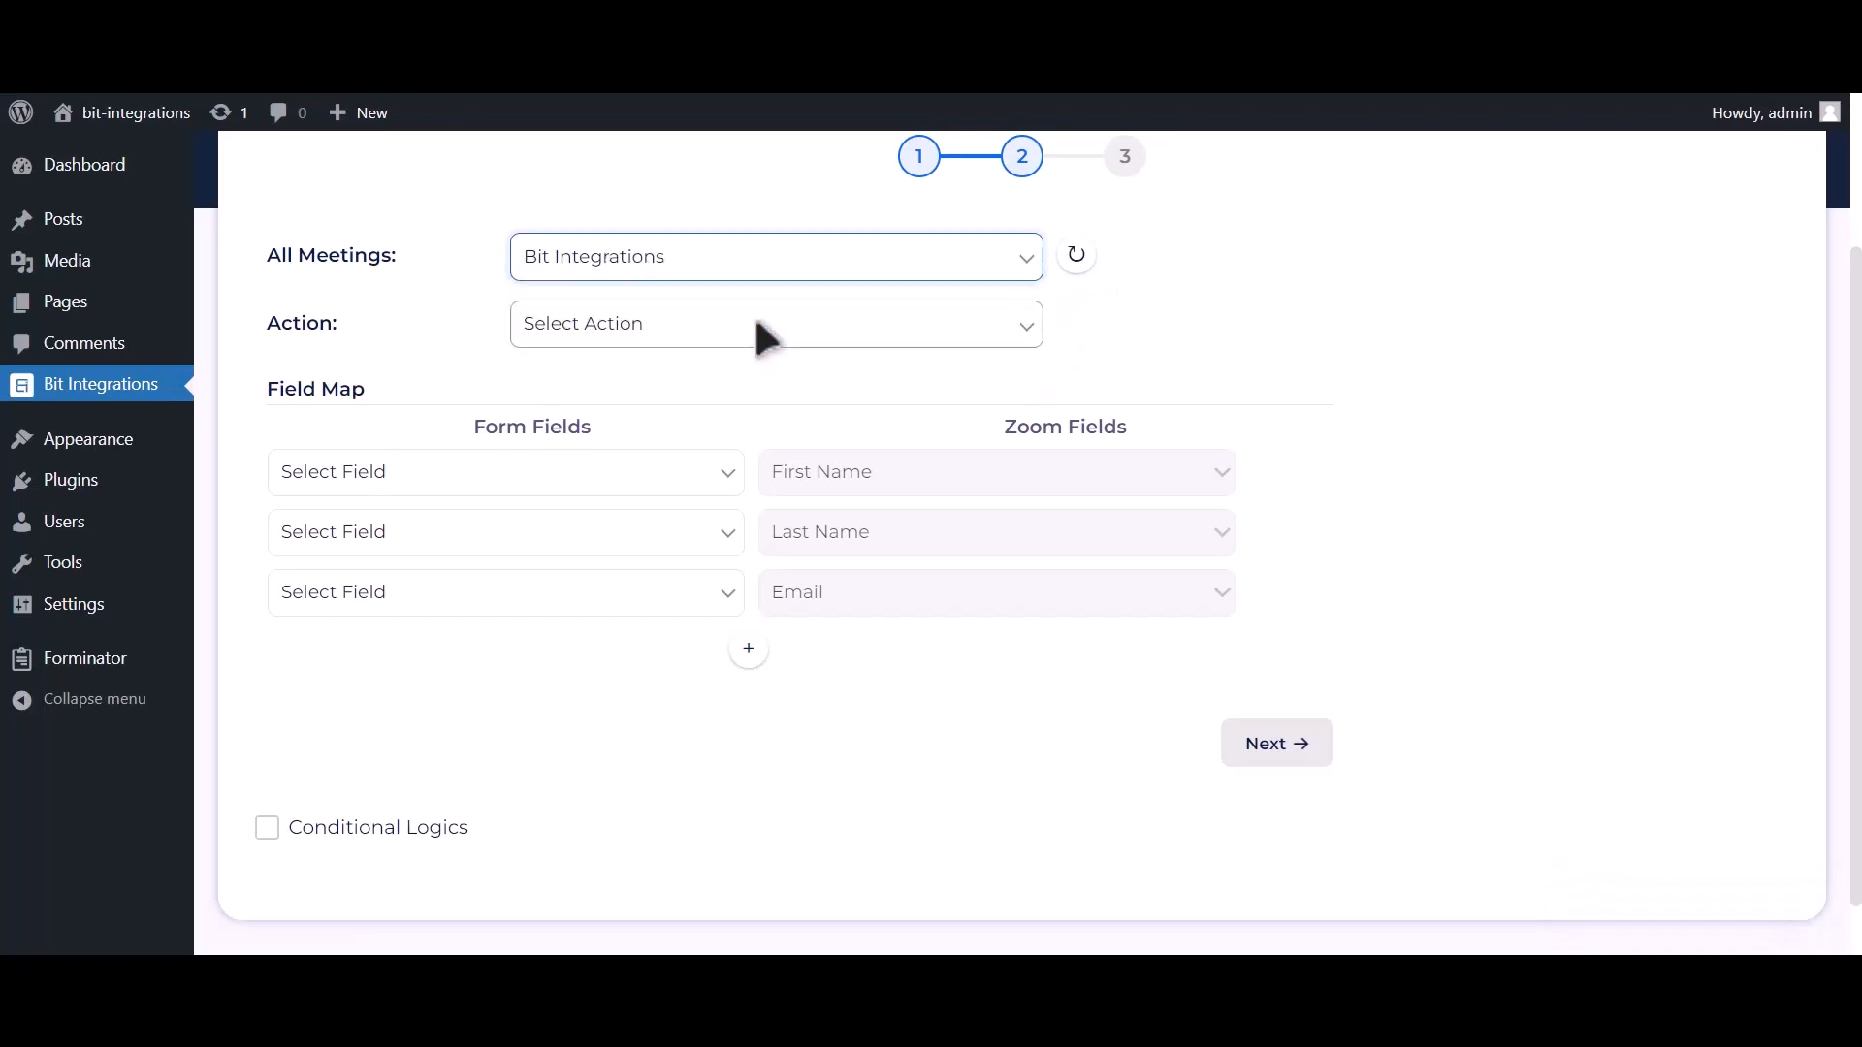
{"action": "left_click", "coordinate": [758, 337]}
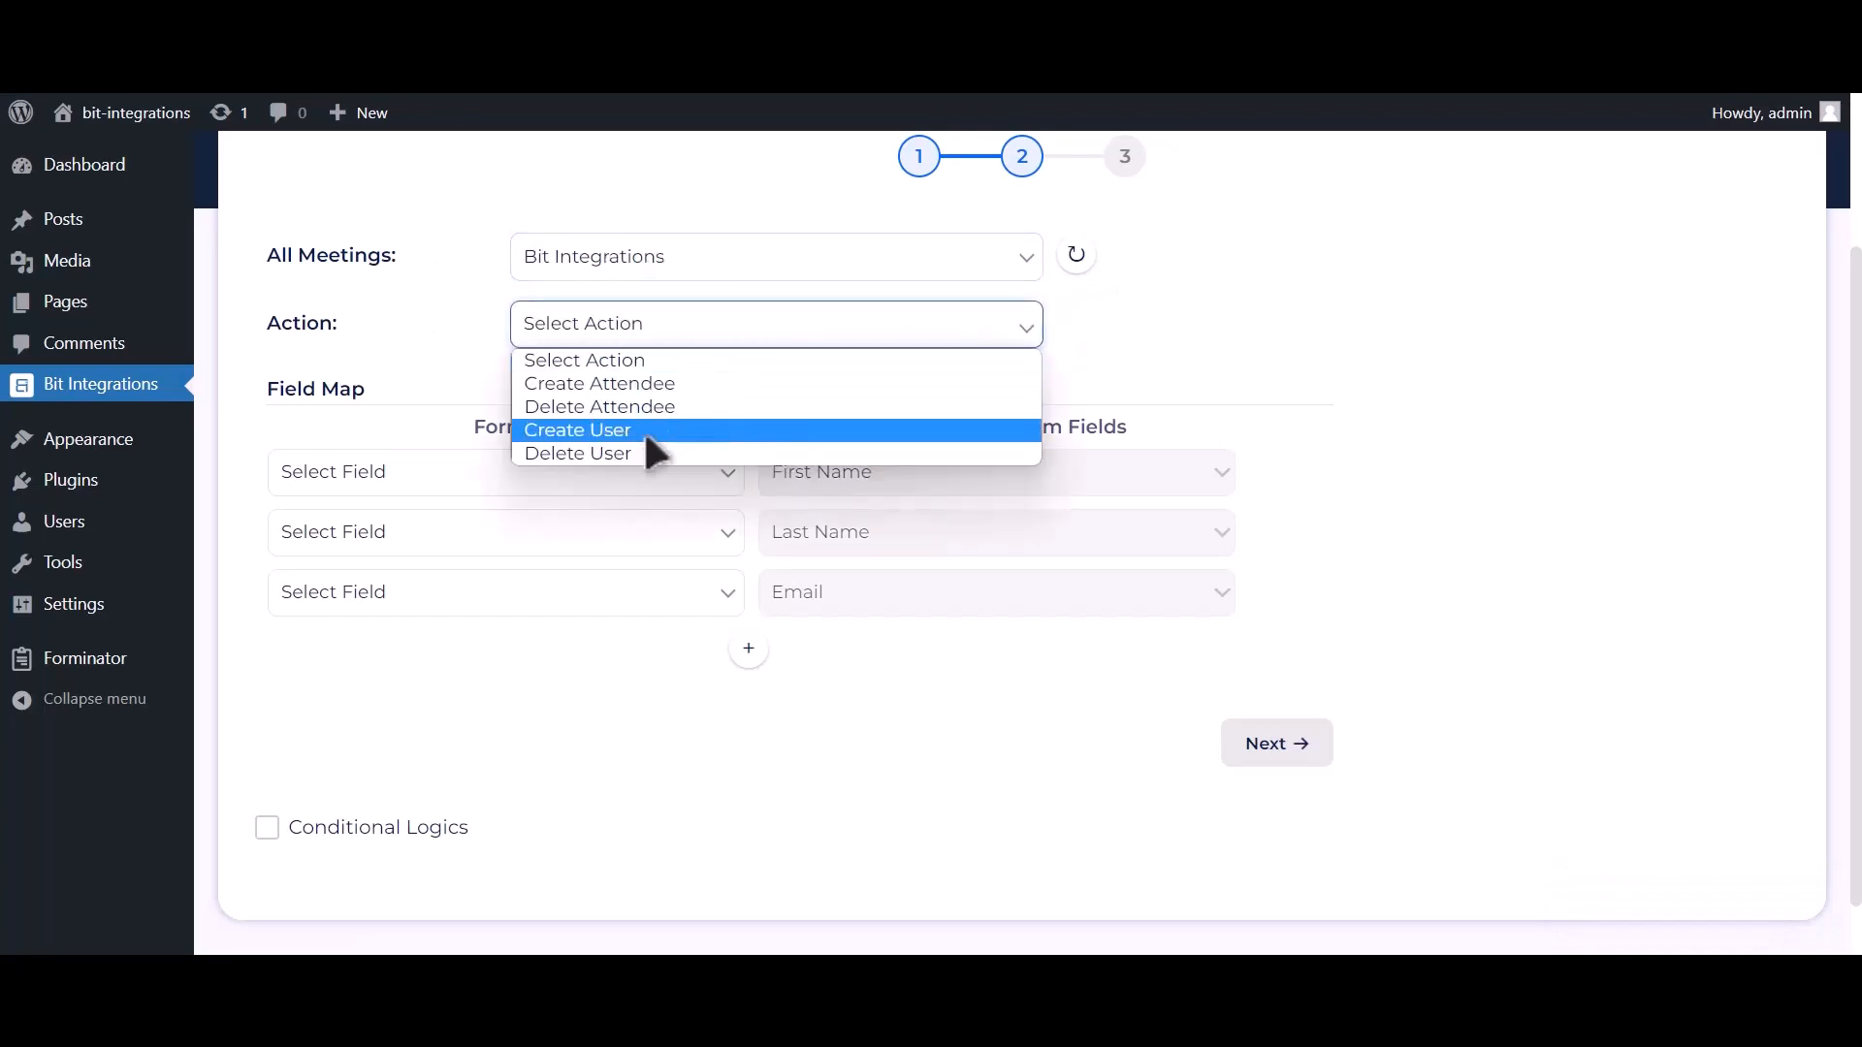
{"action": "left_click", "coordinate": [582, 430]}
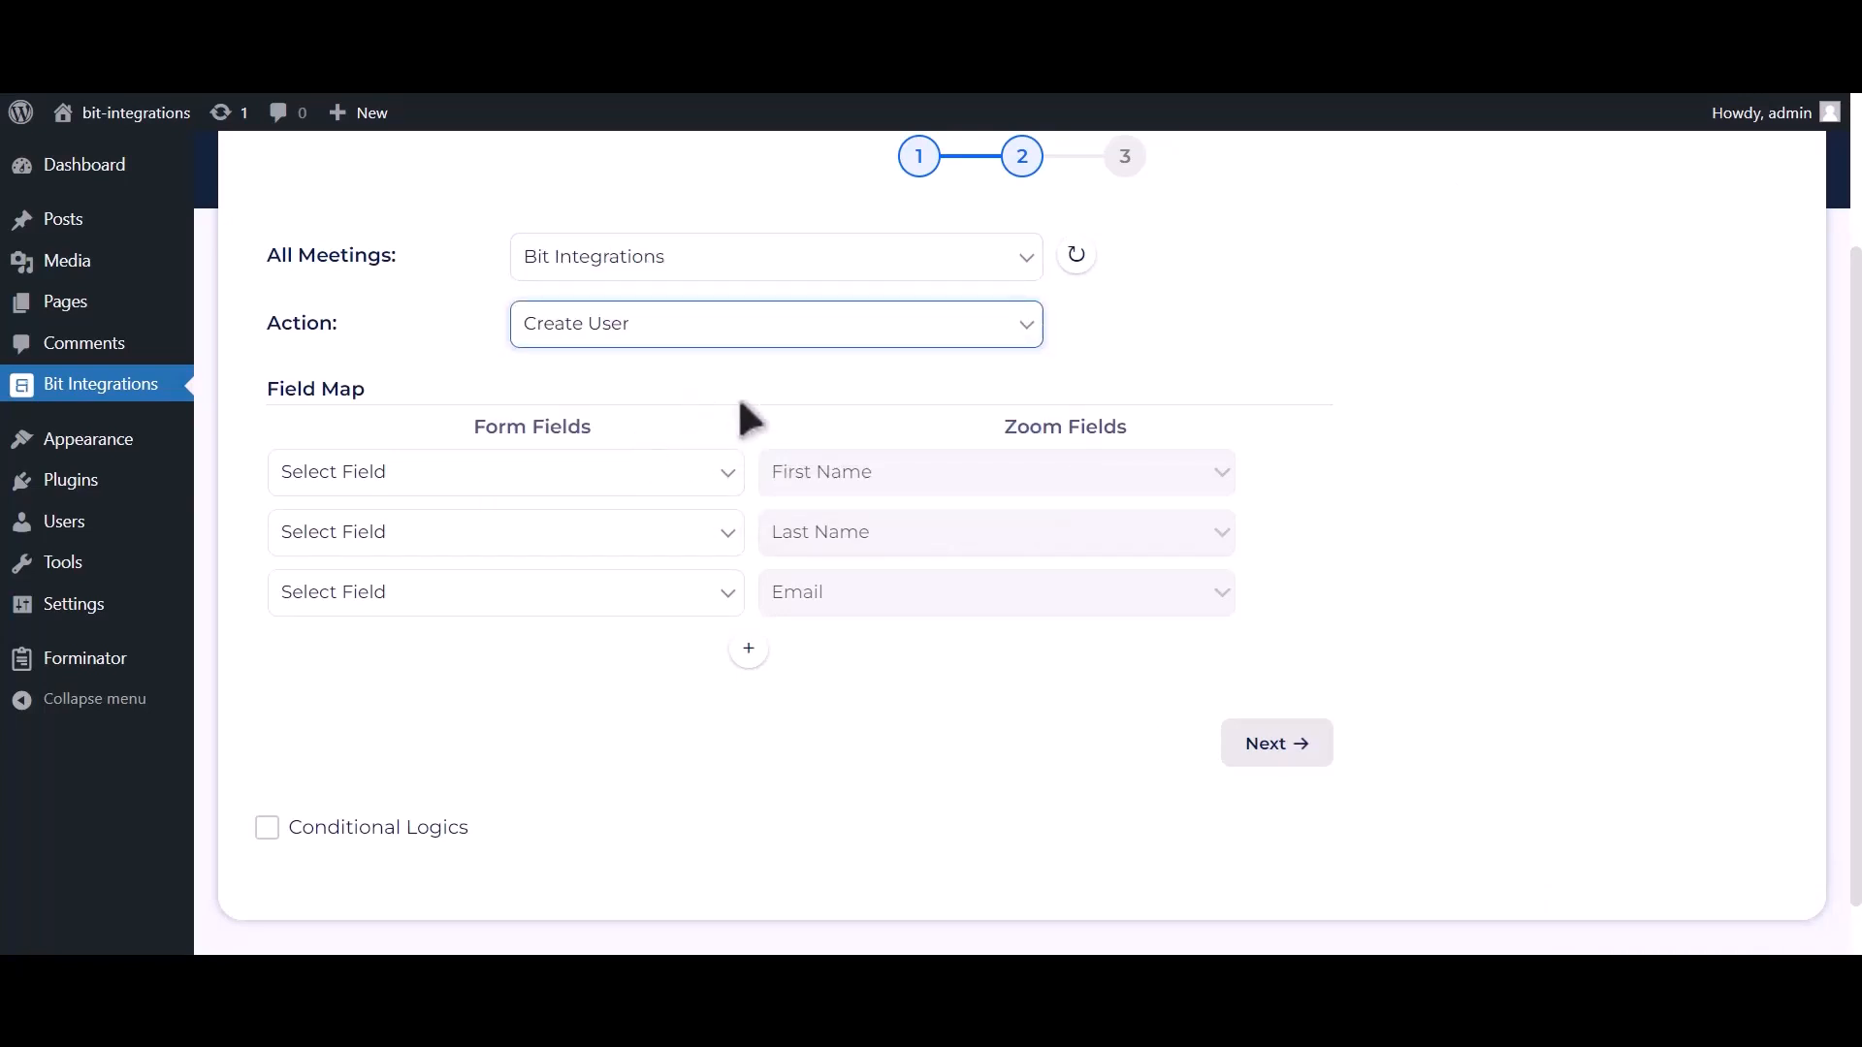
Map the form fields First Name-1, Last Name-1 and Email Address-1 to Zoom's First Name, Last Name and Email.
{"action": "left_click", "coordinate": [652, 482]}
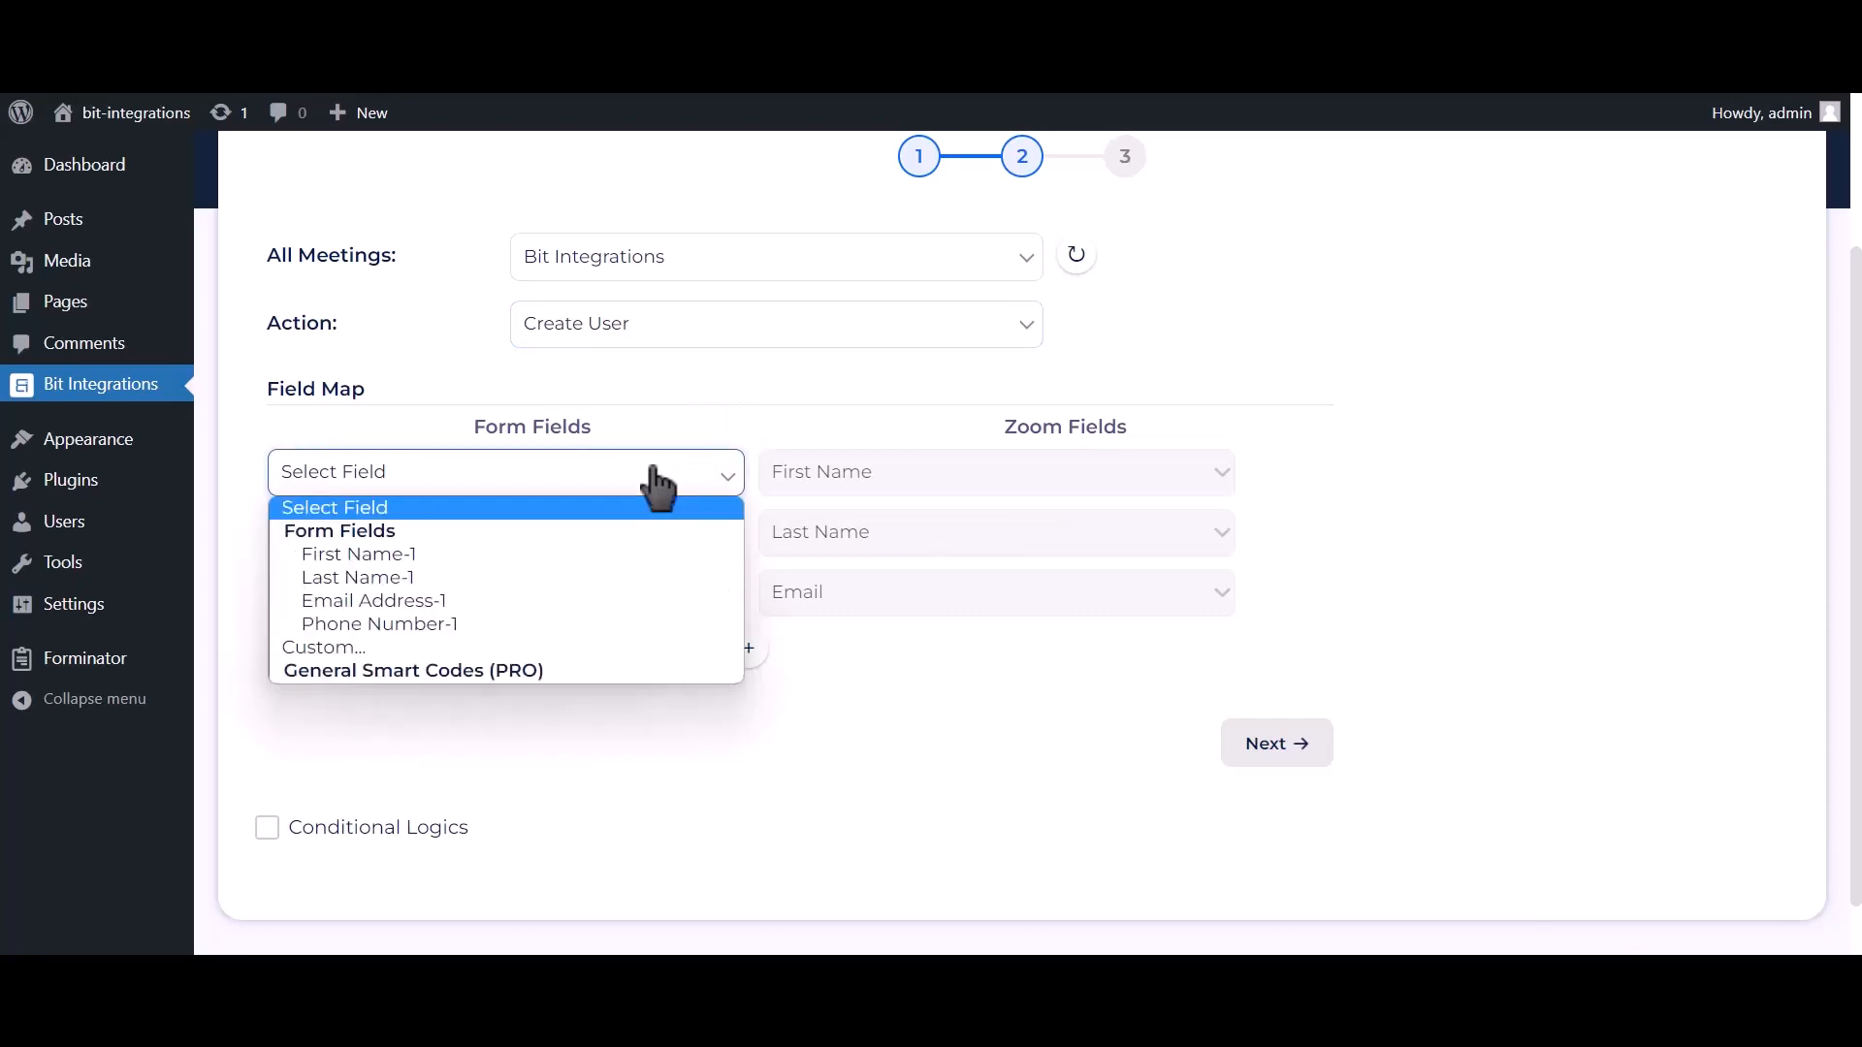
{"action": "left_click", "coordinate": [534, 554]}
{"action": "left_click", "coordinate": [520, 536]}
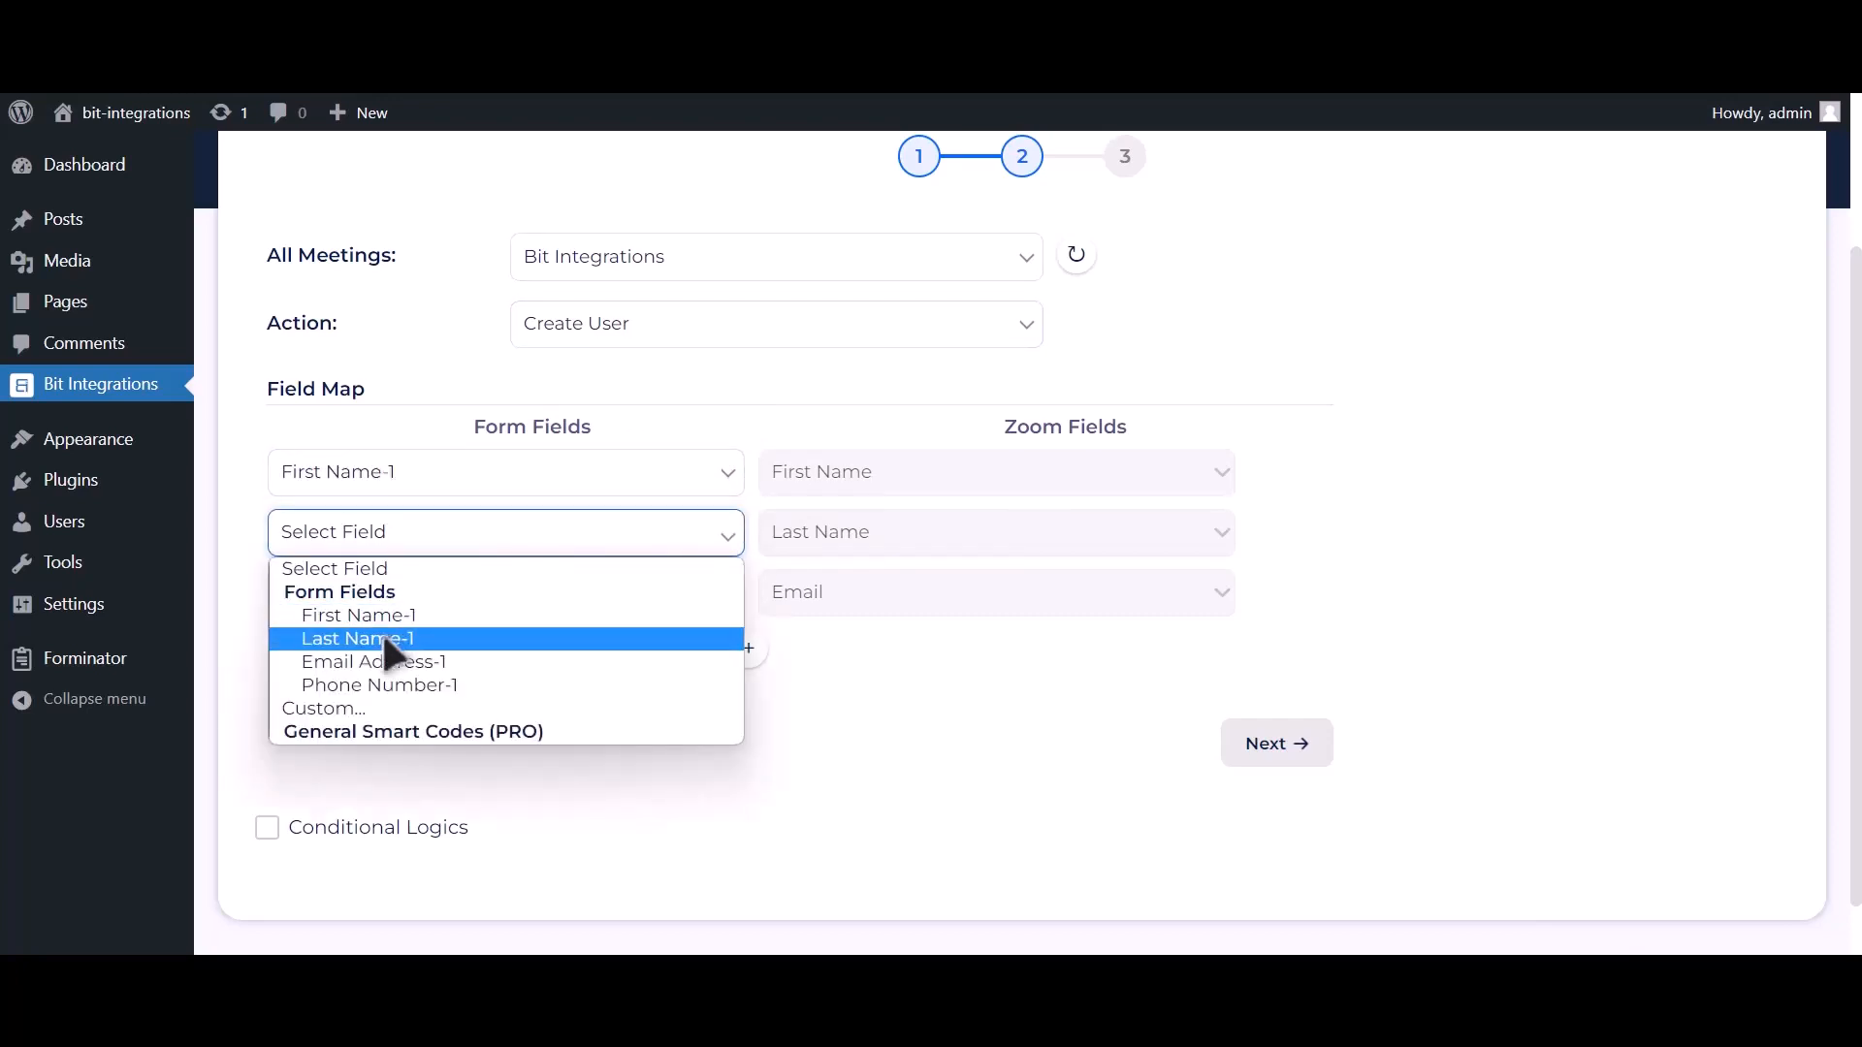
{"action": "left_click", "coordinate": [383, 639]}
{"action": "left_click", "coordinate": [382, 597]}
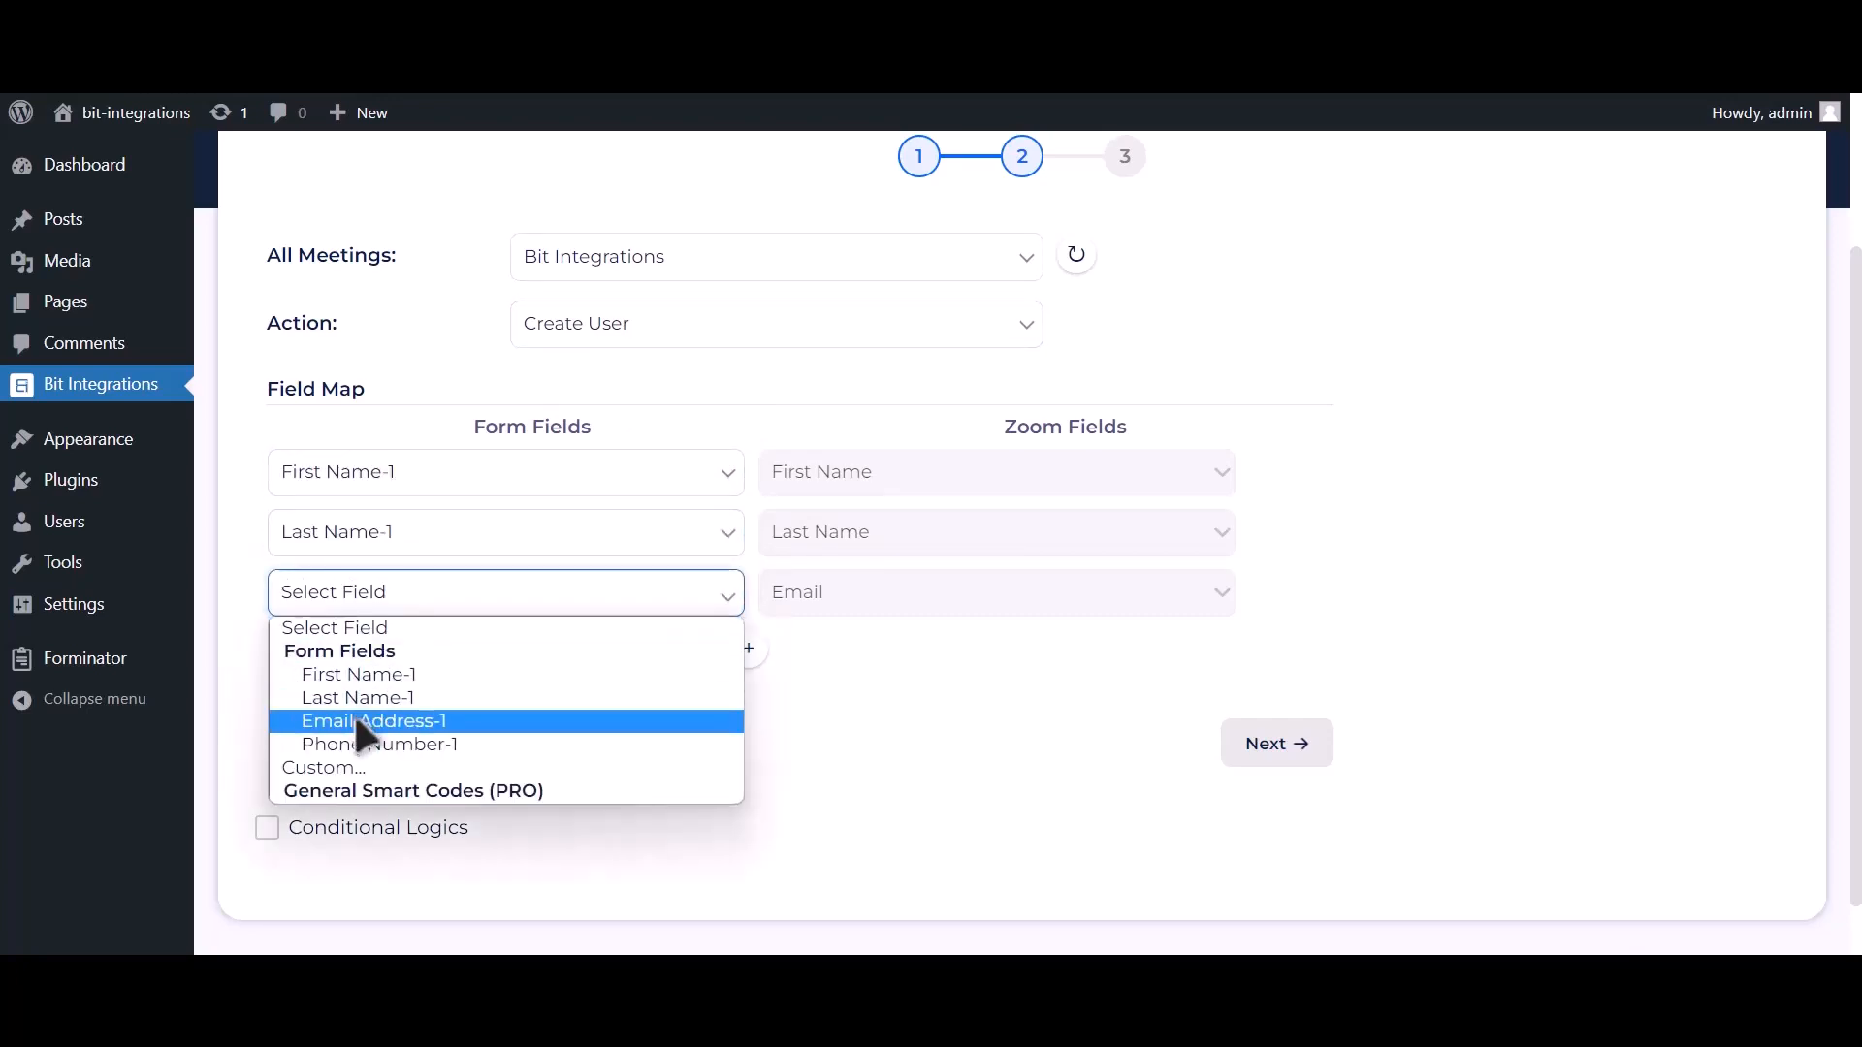
{"action": "left_click", "coordinate": [353, 721]}
Add another field map row that maps Phone Number-1 to the Zoom field Phone.
{"action": "left_click", "coordinate": [748, 648]}
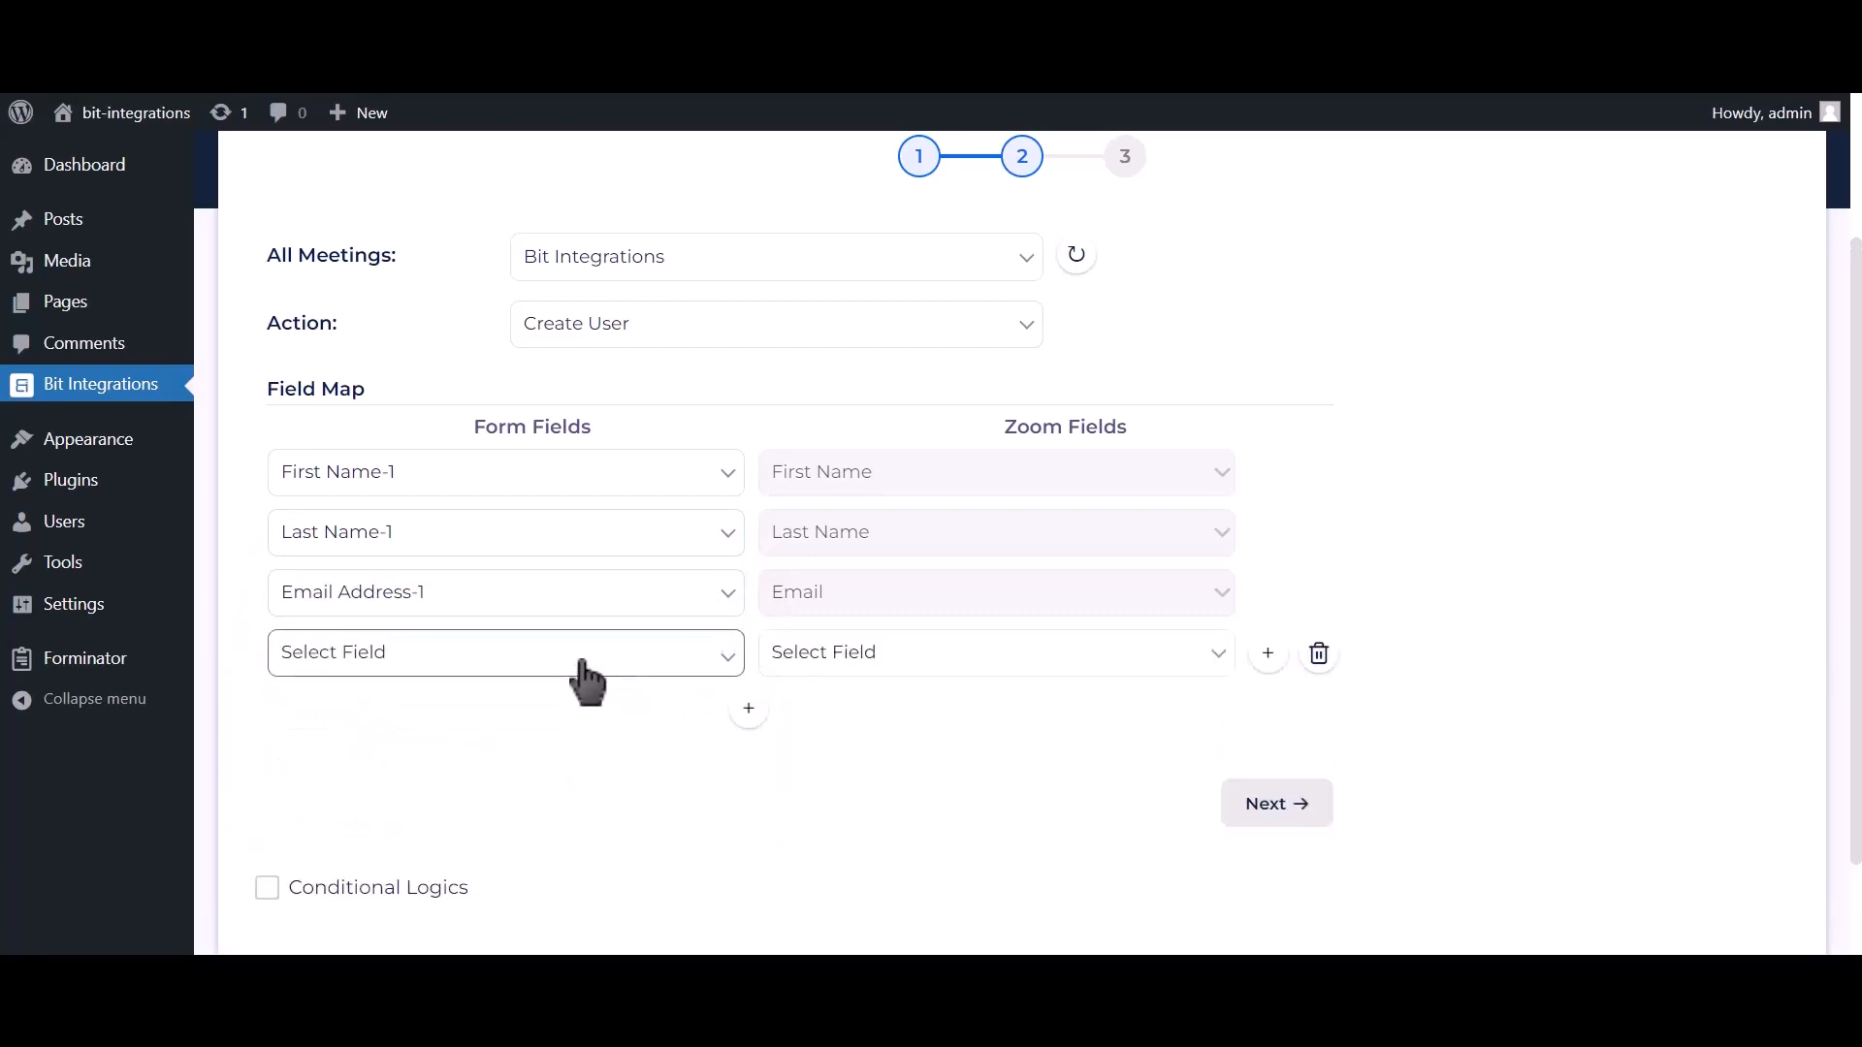
{"action": "left_click", "coordinate": [584, 662]}
{"action": "left_click", "coordinate": [421, 805]}
{"action": "left_click", "coordinate": [846, 655]}
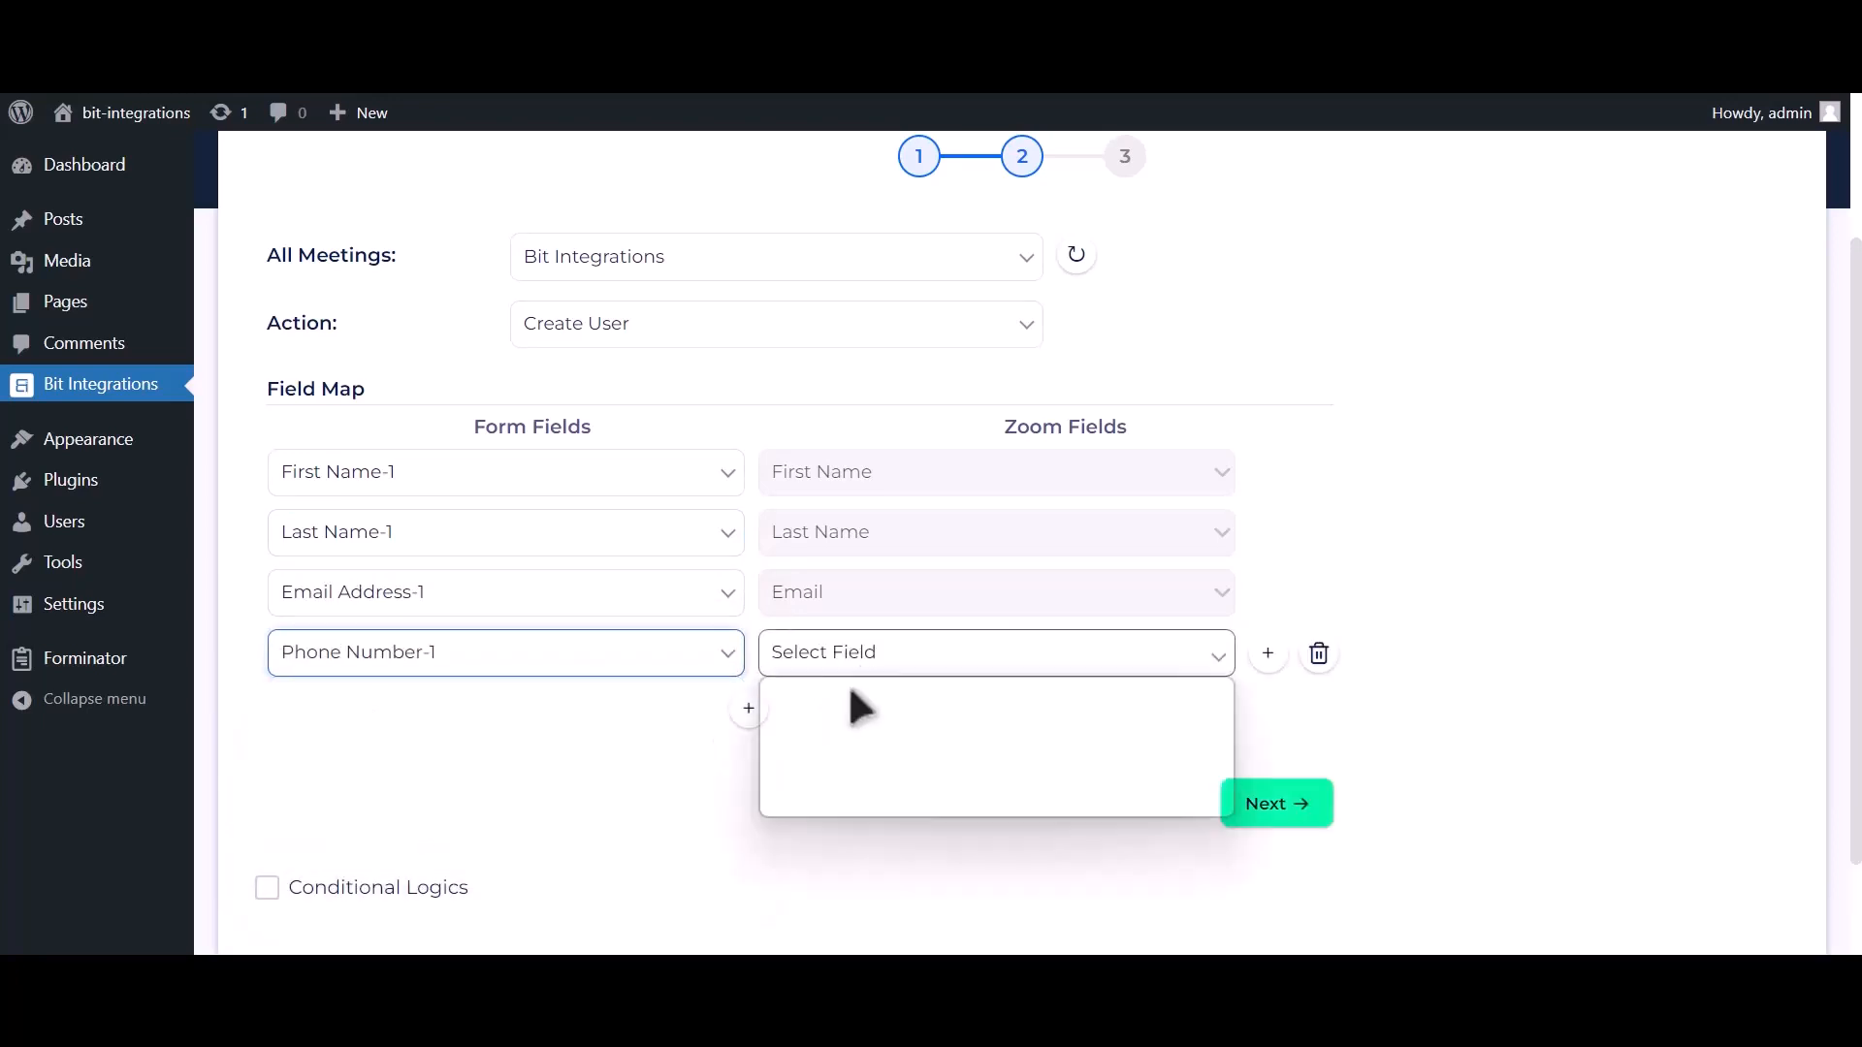
{"action": "left_click", "coordinate": [824, 759]}
{"action": "scroll", "coordinate": [826, 757], "scroll_direction": "down", "scroll_amount": 2}
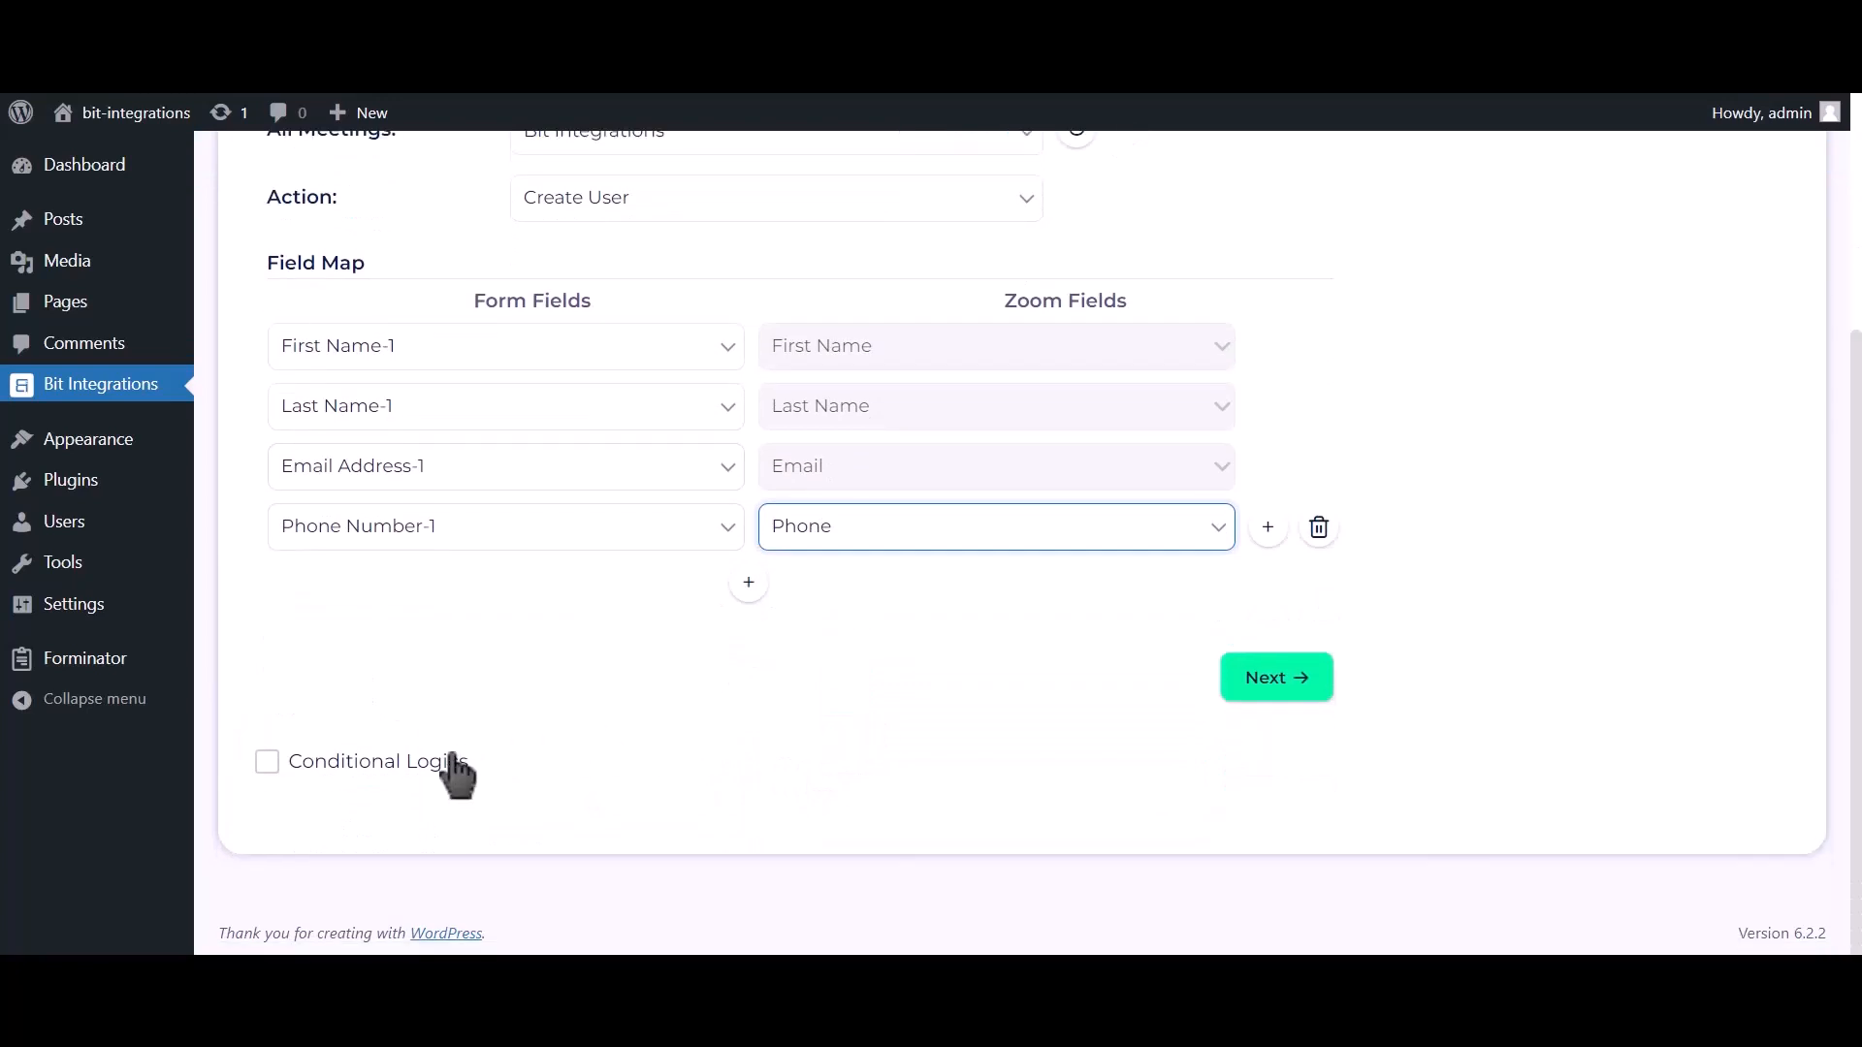
{"action": "left_click", "coordinate": [438, 762]}
{"action": "scroll", "coordinate": [441, 771], "scroll_direction": "down", "scroll_amount": 3}
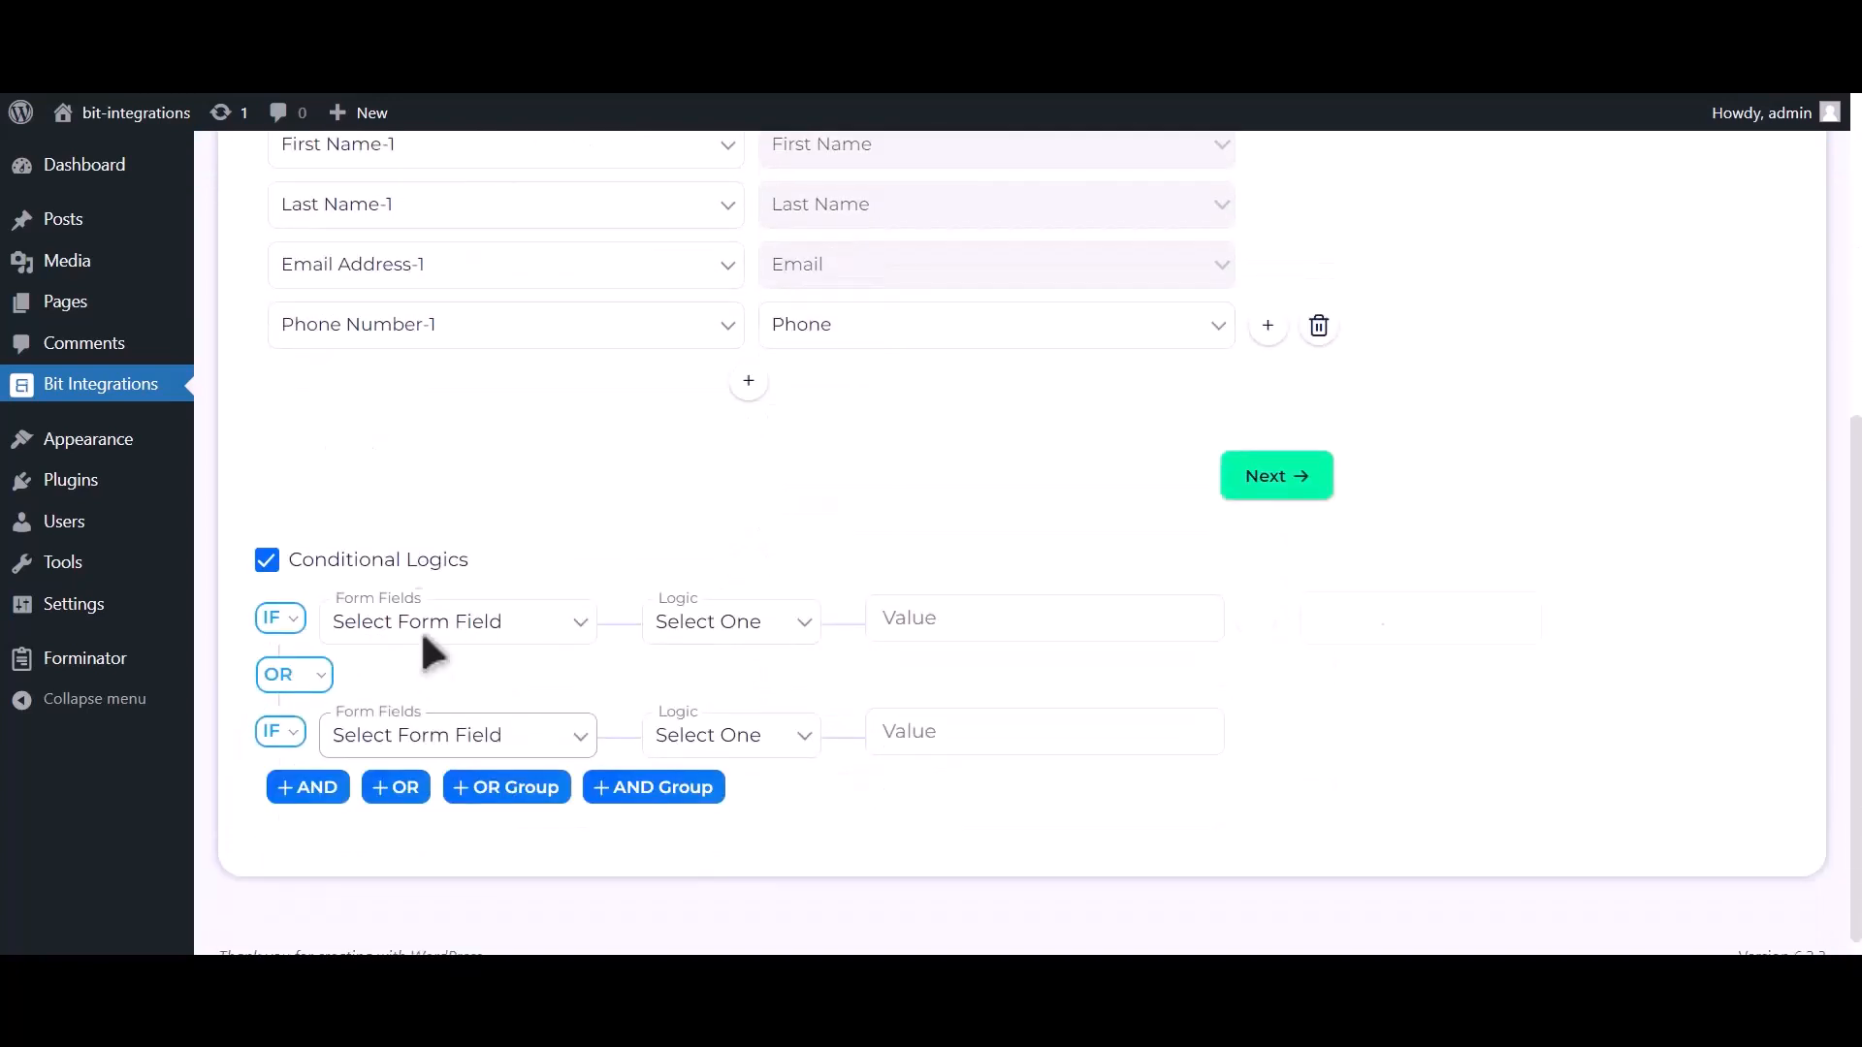
{"action": "left_click", "coordinate": [398, 572]}
Continue past the field mapping, then finish and save the Zoom integration.
{"action": "left_click", "coordinate": [1272, 681]}
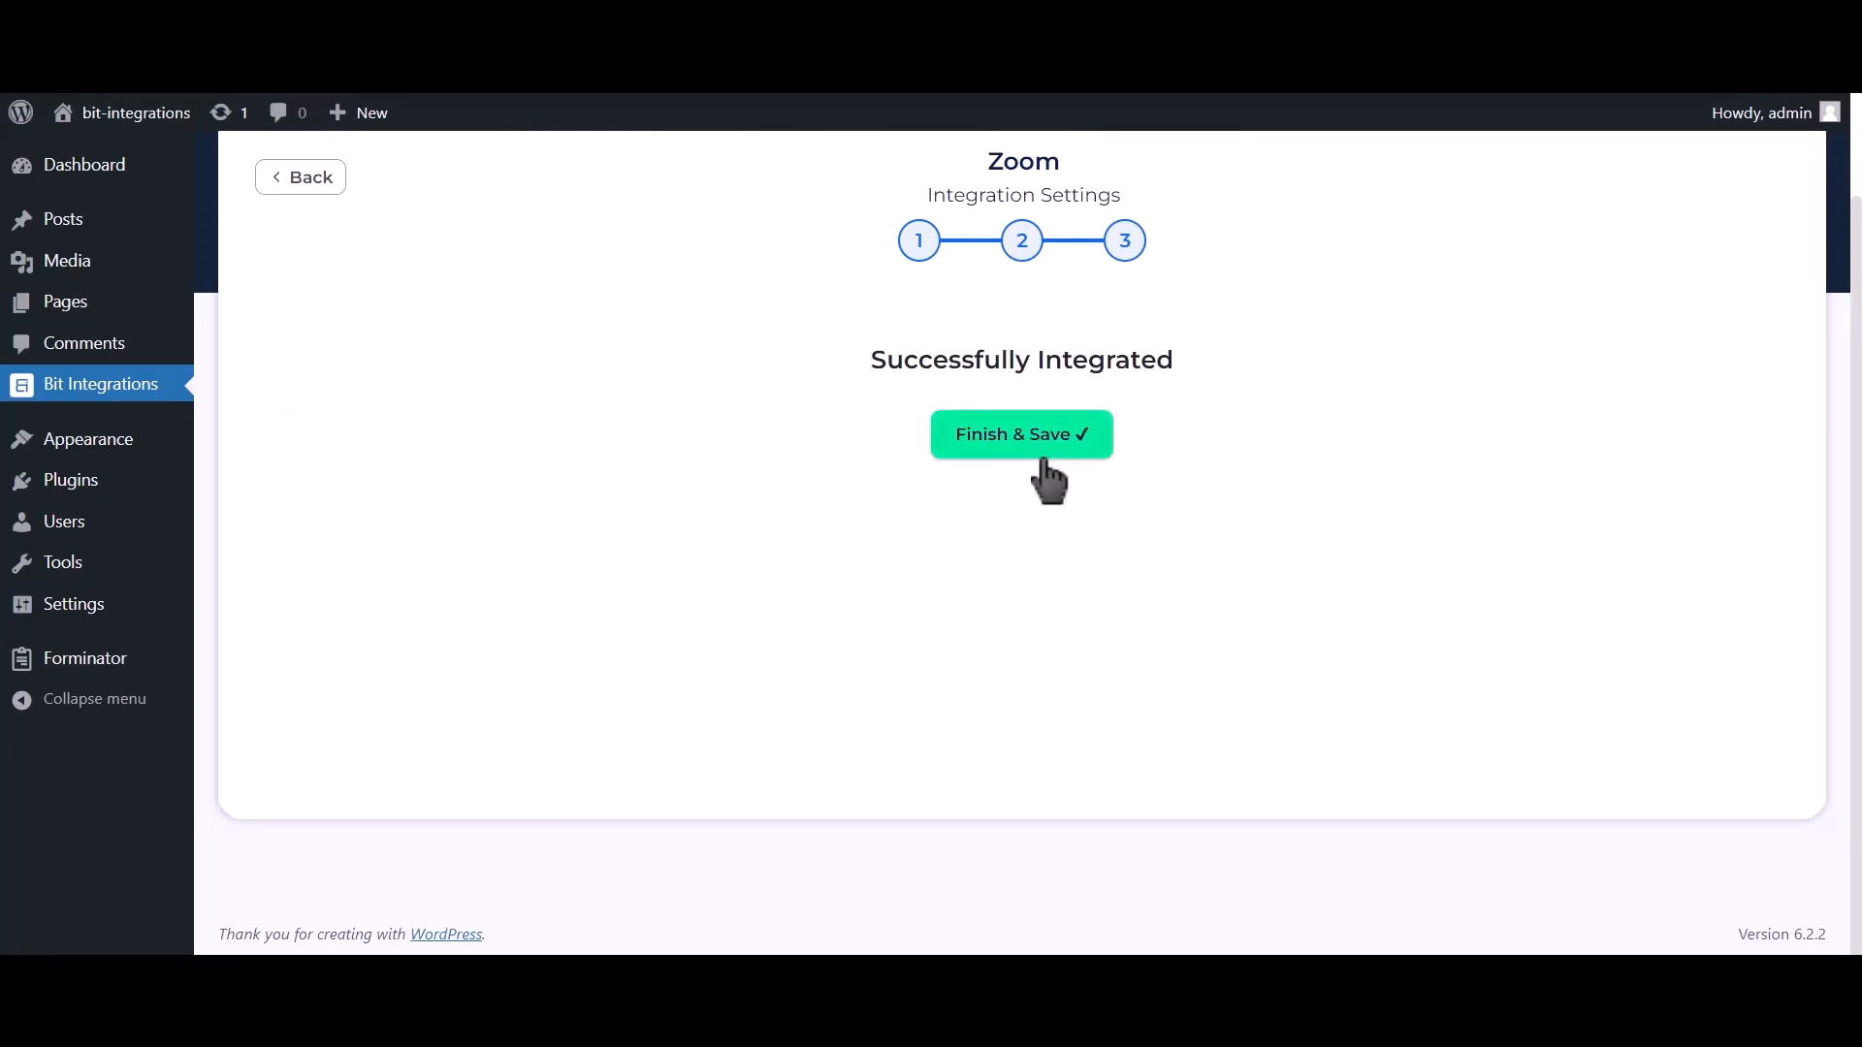
{"action": "left_click", "coordinate": [1045, 461]}
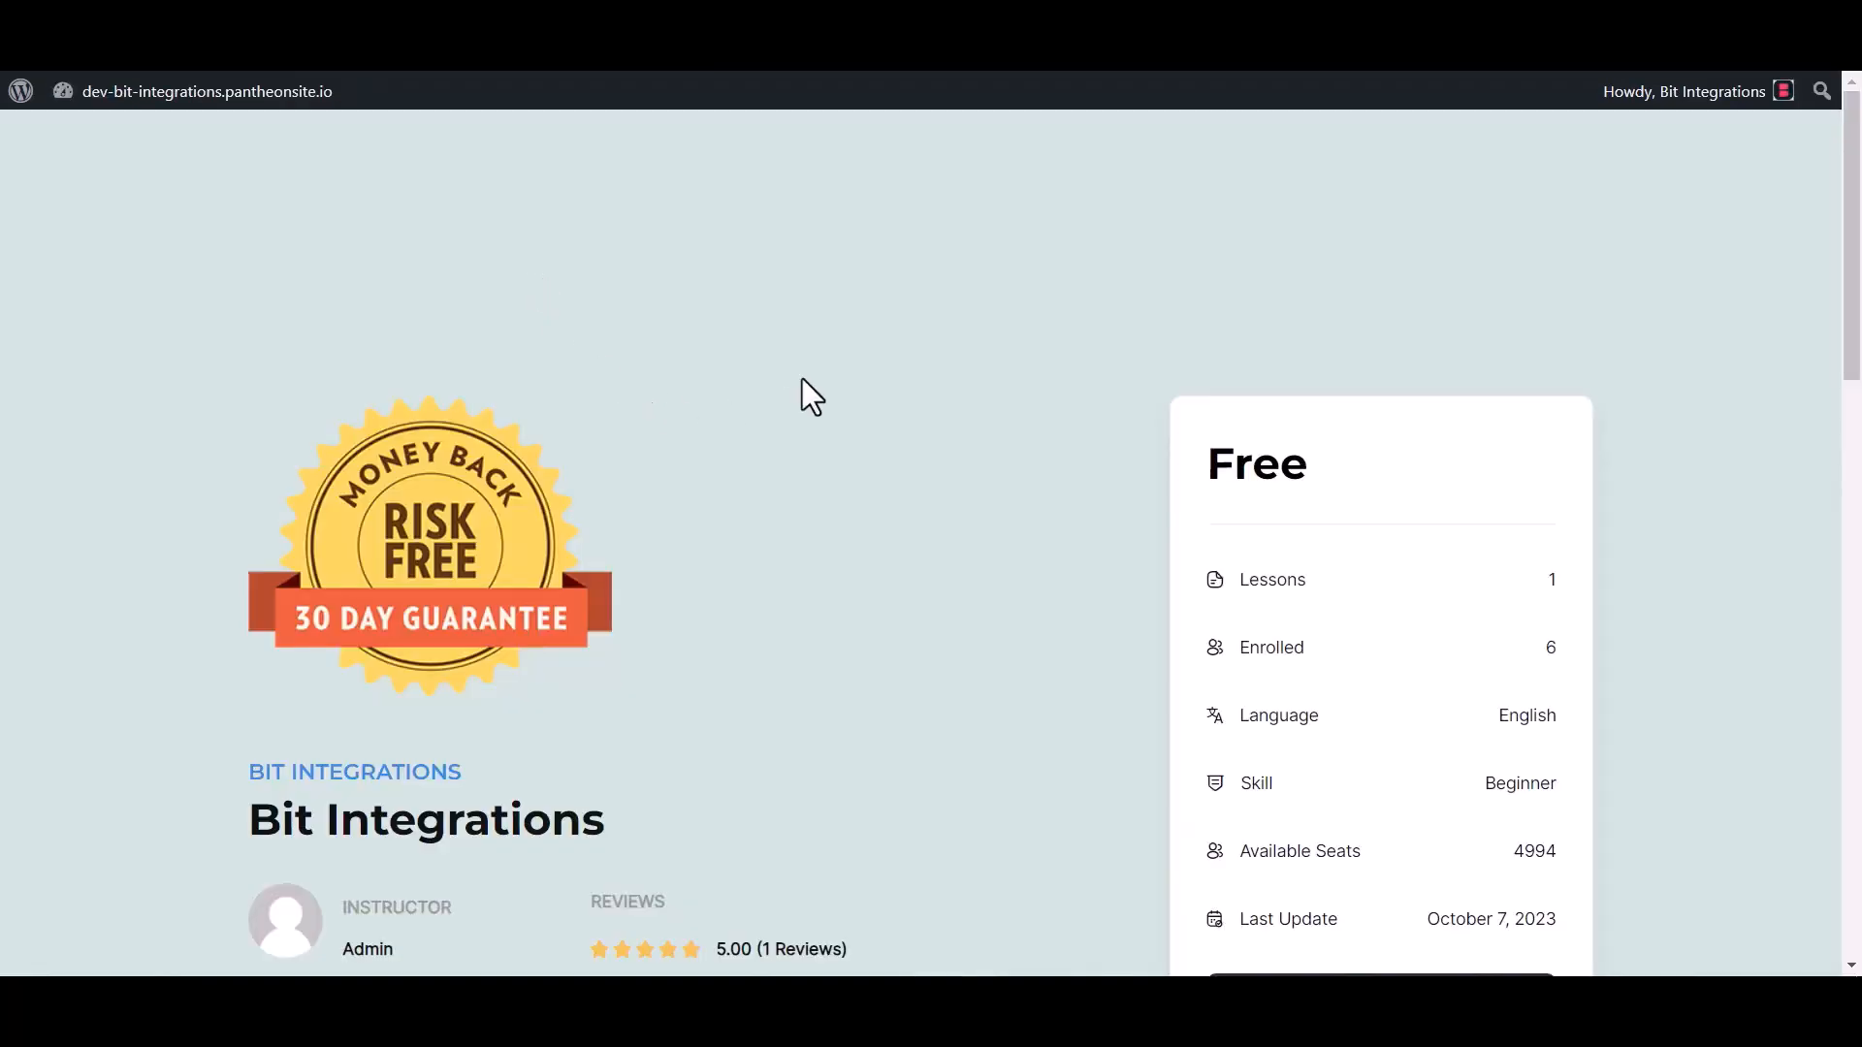
On the course website, enroll in the free Bit Integrations course.
{"action": "scroll", "coordinate": [801, 379], "scroll_direction": "down", "scroll_amount": 3}
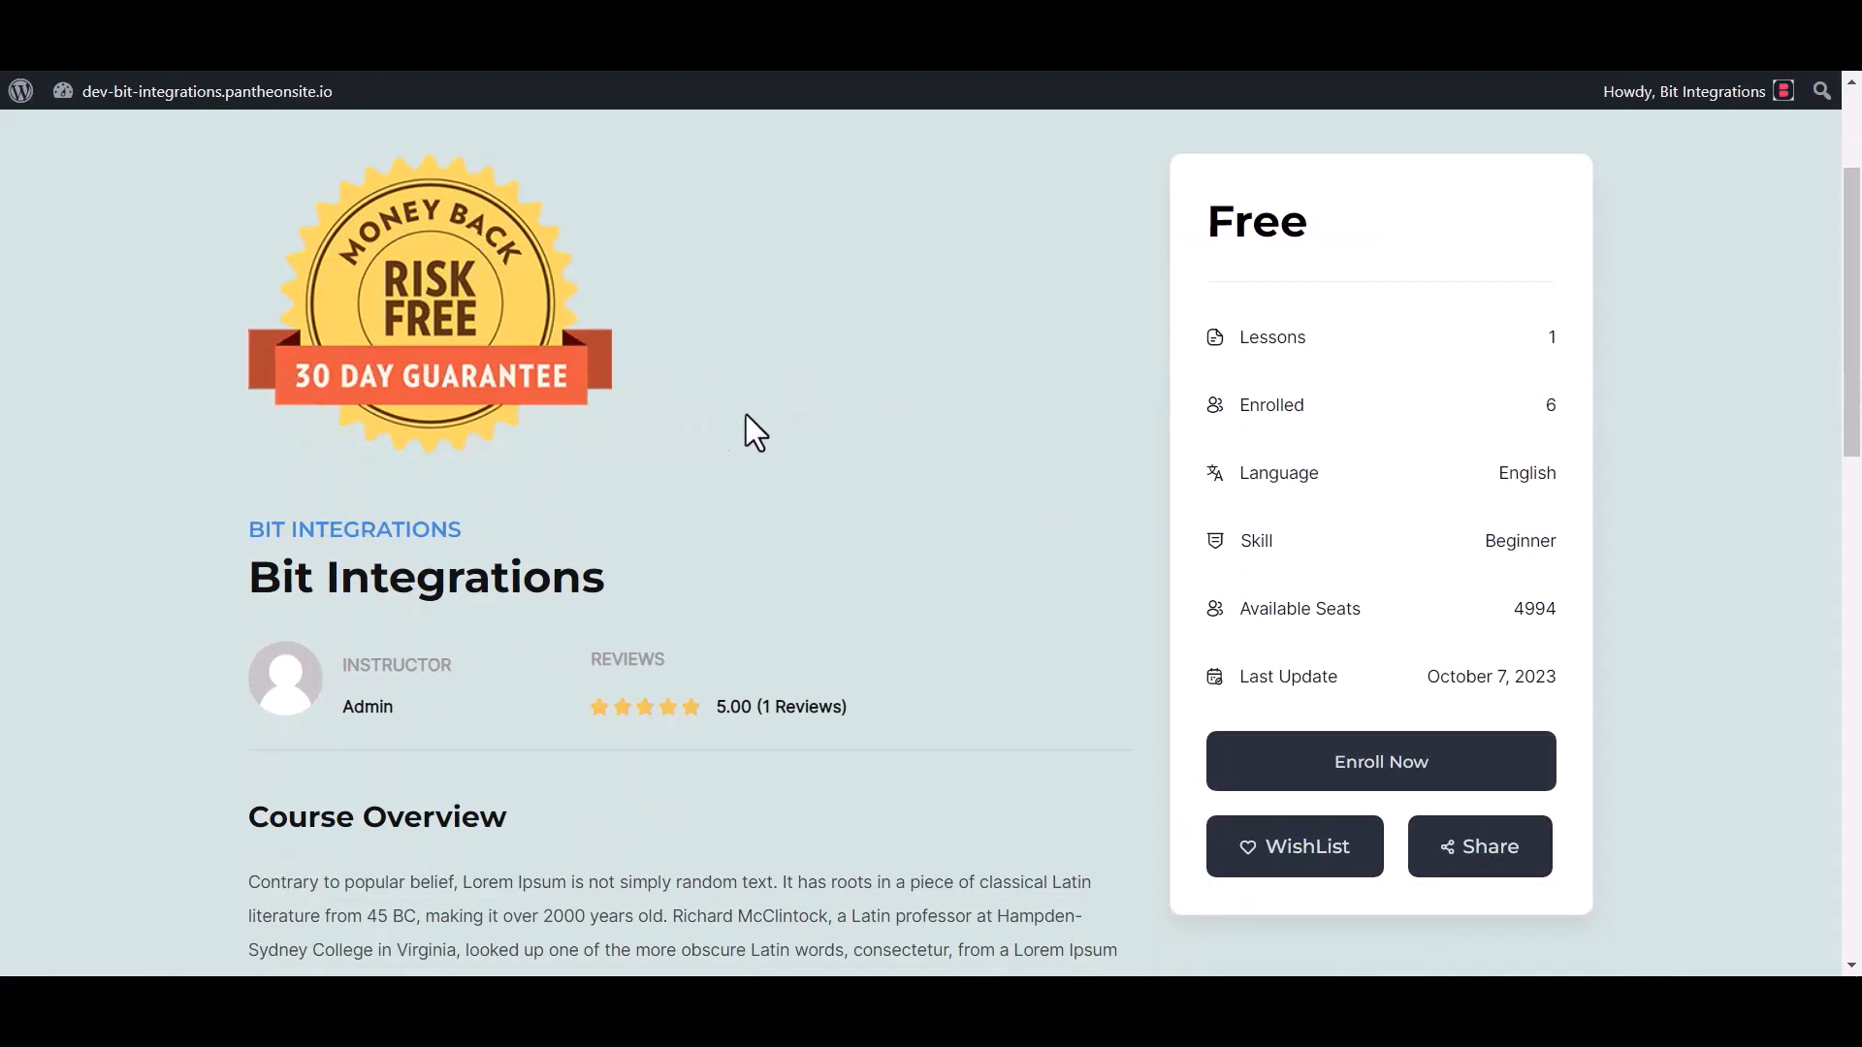
{"action": "left_click", "coordinate": [1355, 766]}
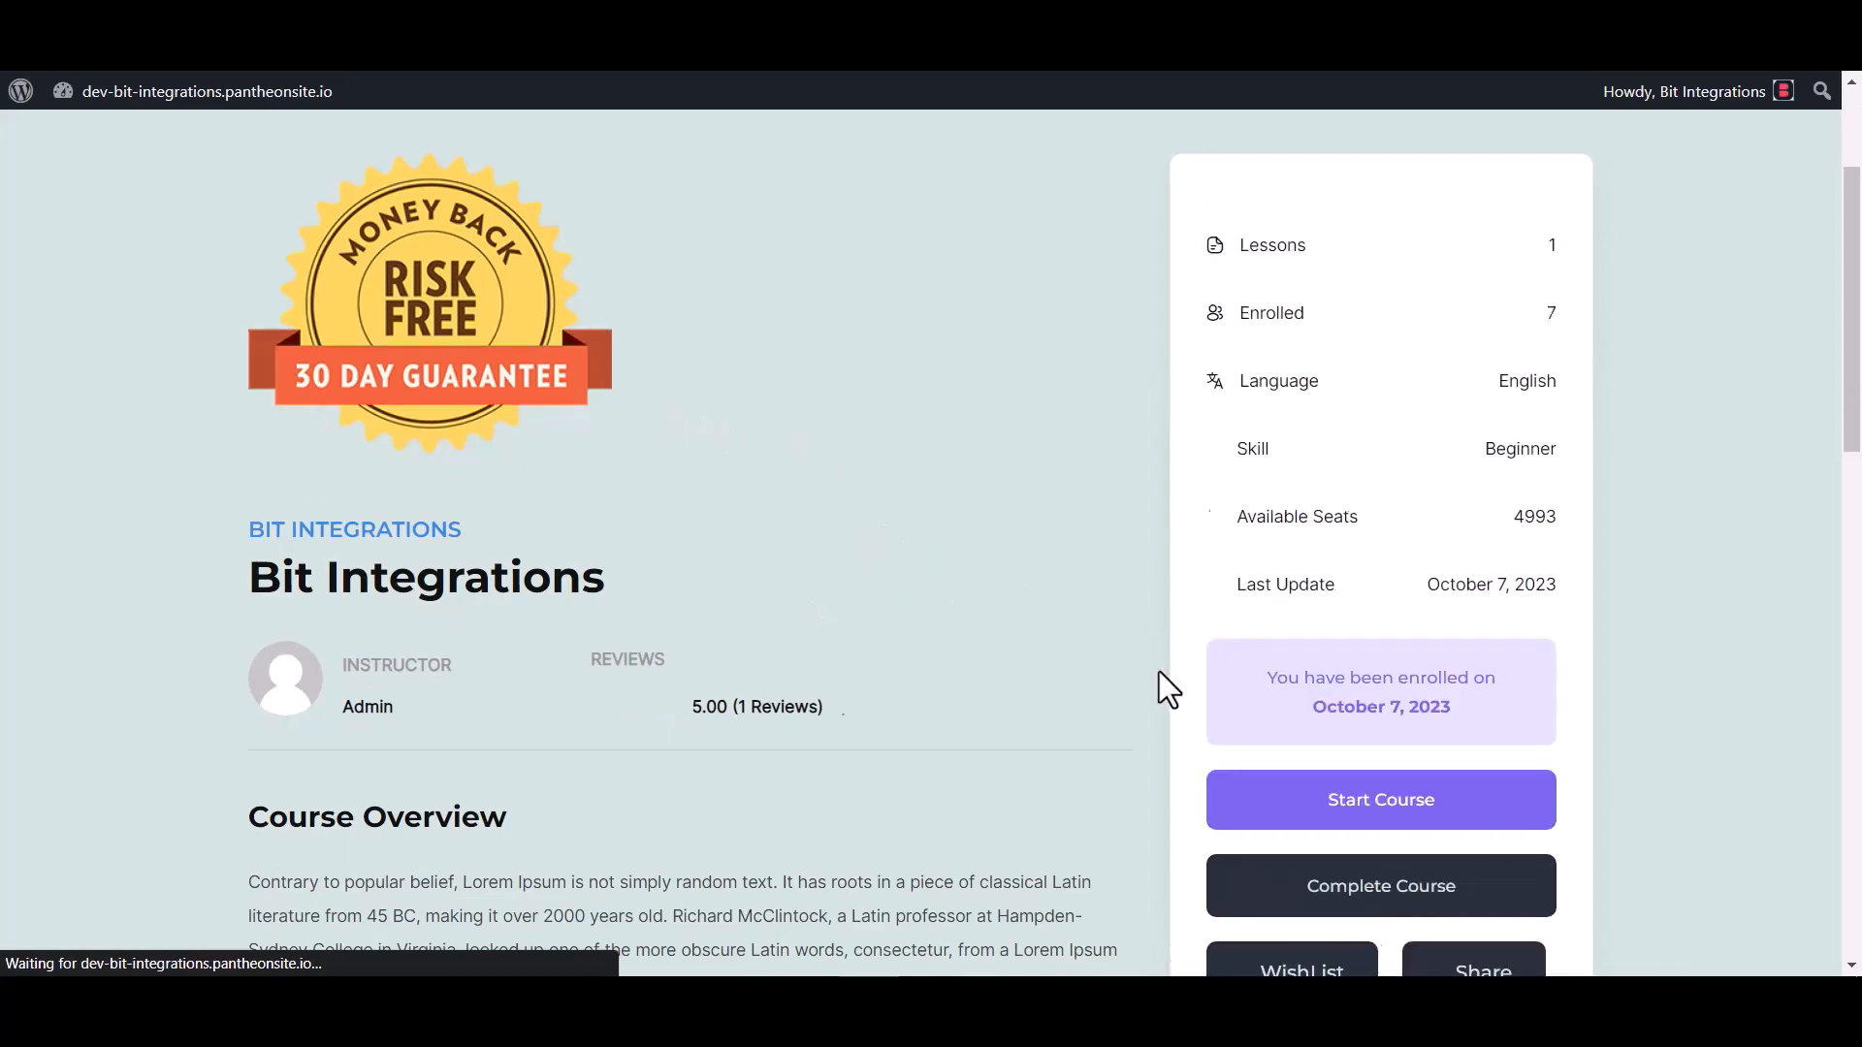
Mark the Bit Integrations lesson as complete in the enrolled course and submit a five-star course review without written feedback.
{"action": "scroll", "coordinate": [1131, 733], "scroll_direction": "down", "scroll_amount": 1}
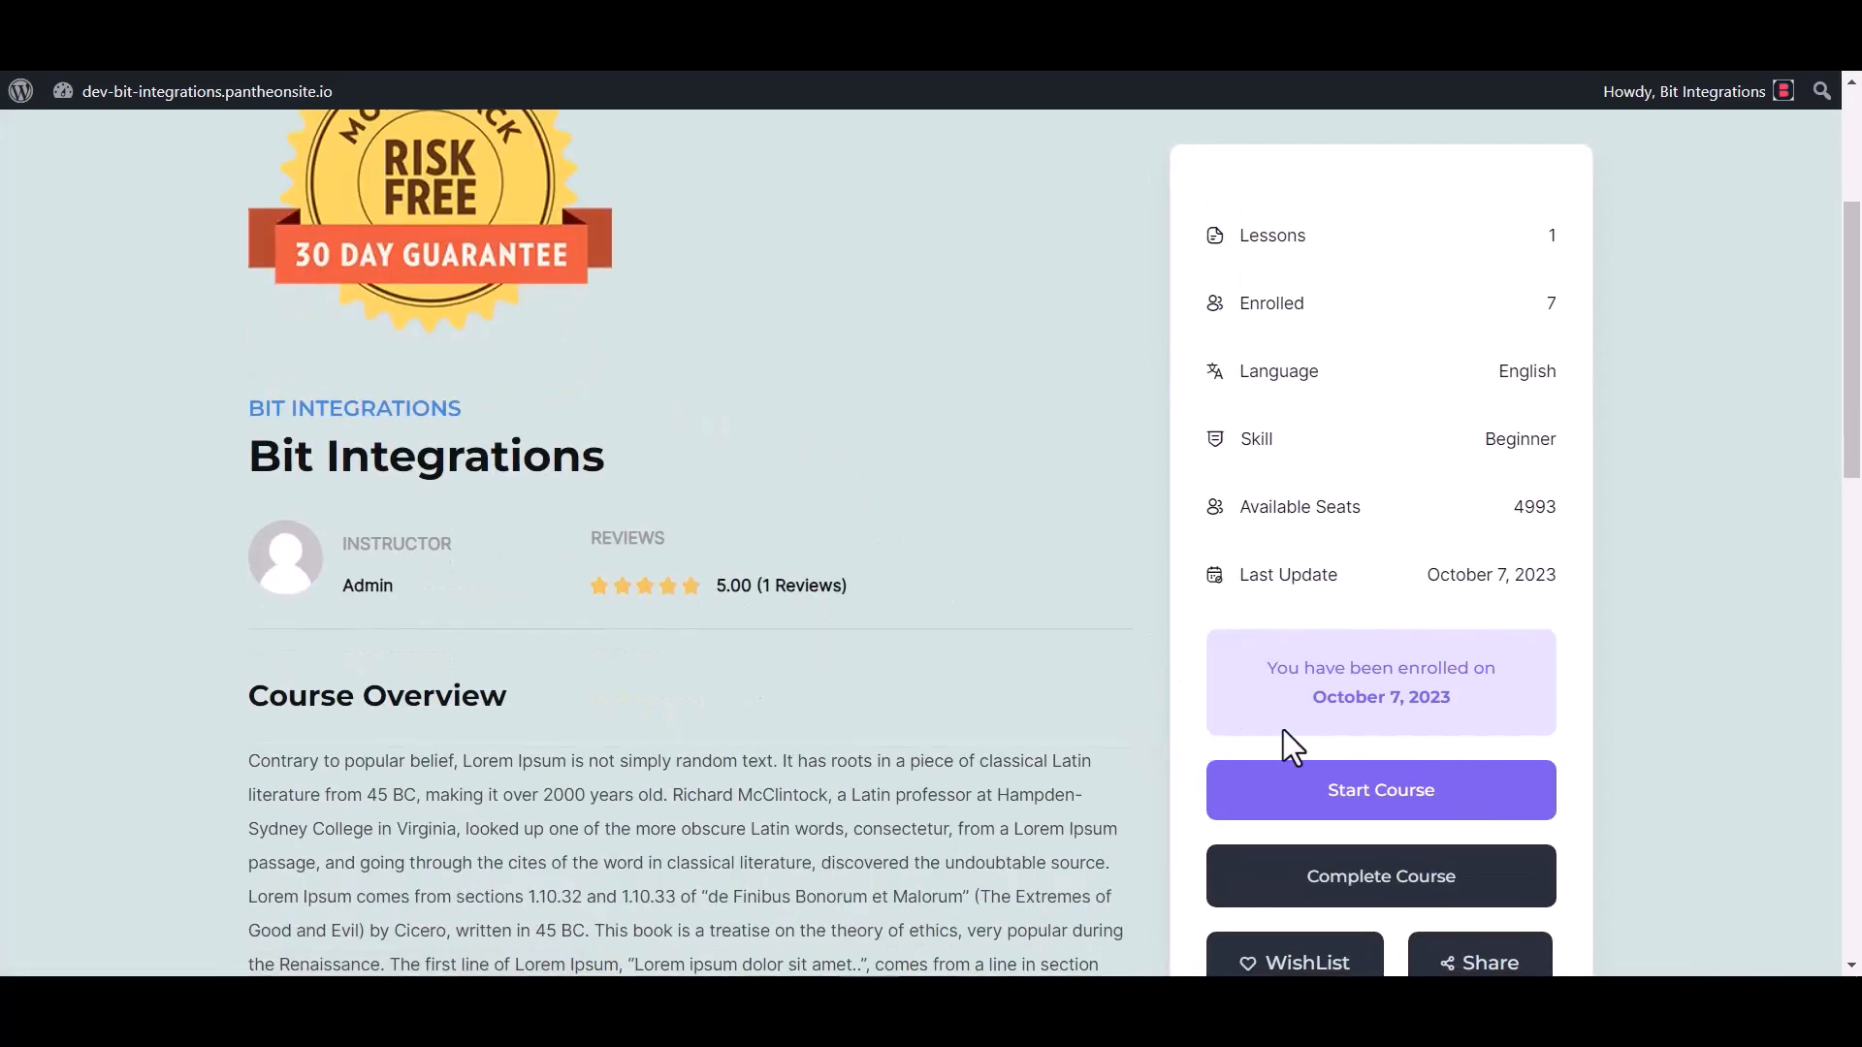
{"action": "left_click", "coordinate": [1407, 815]}
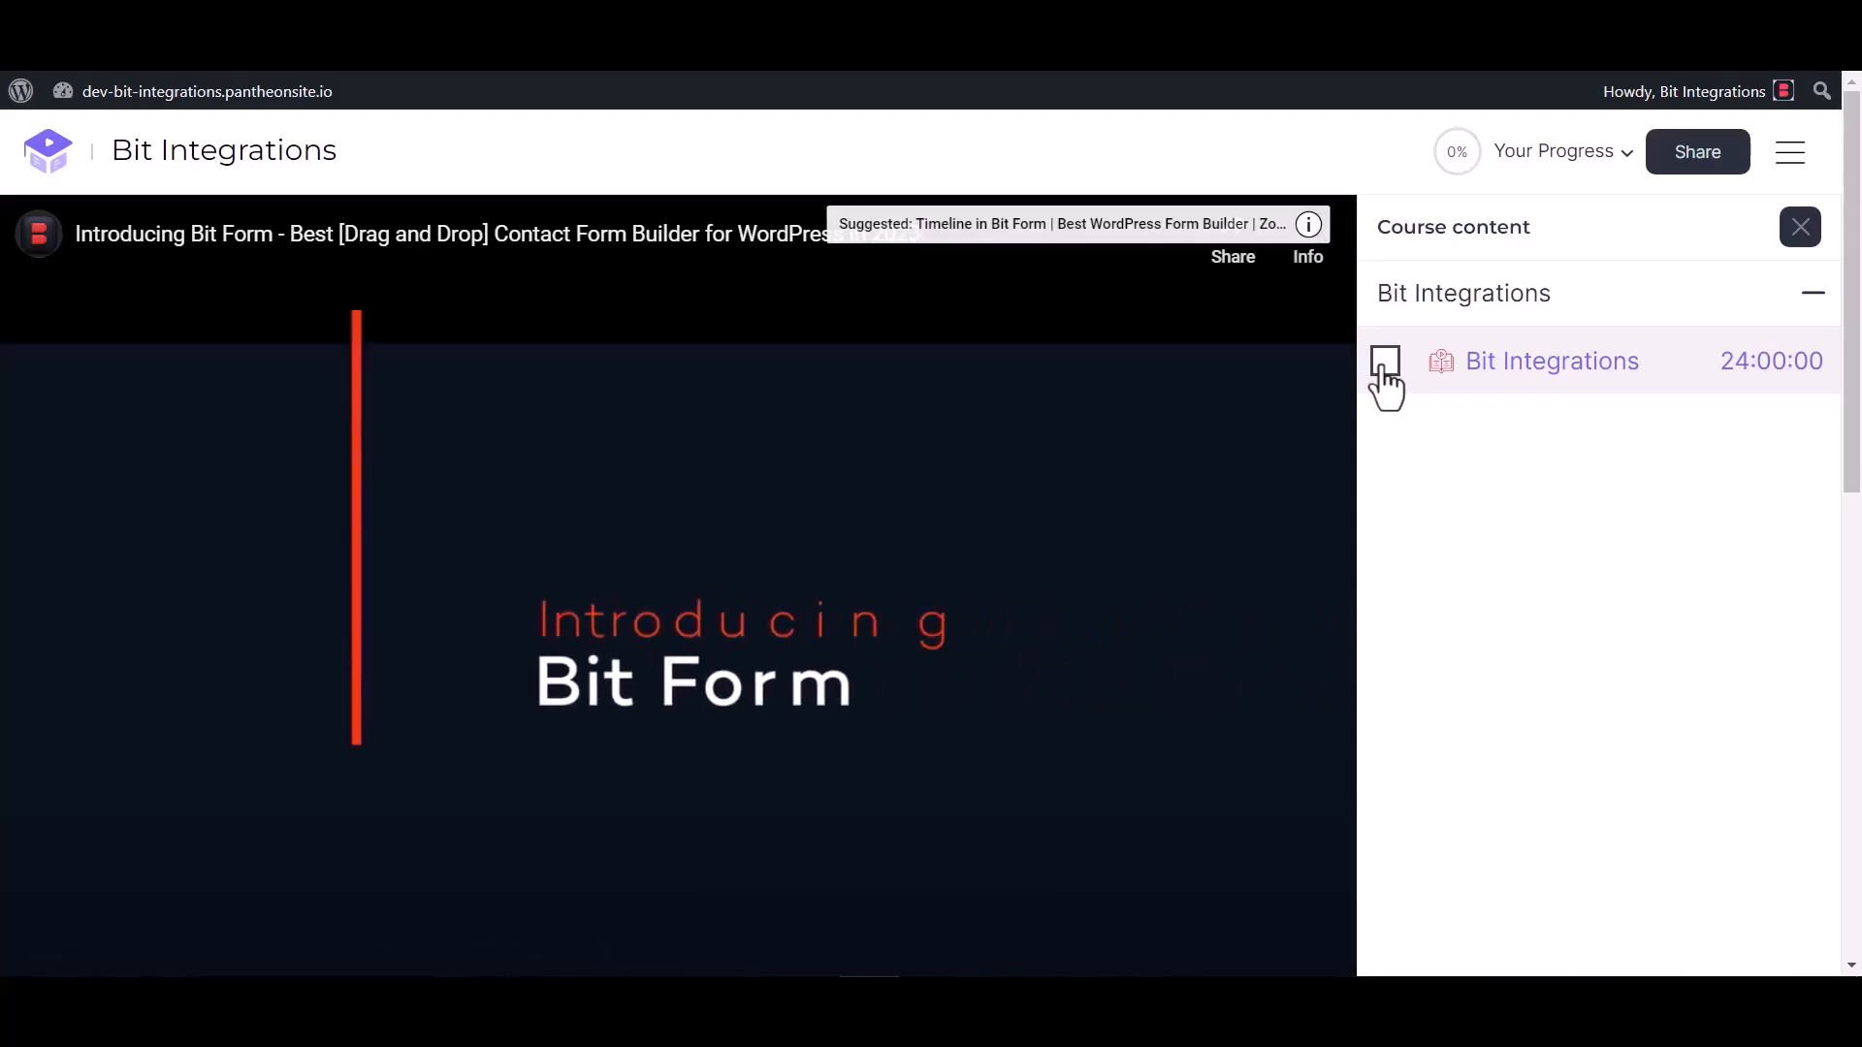
{"action": "left_click", "coordinate": [1384, 364]}
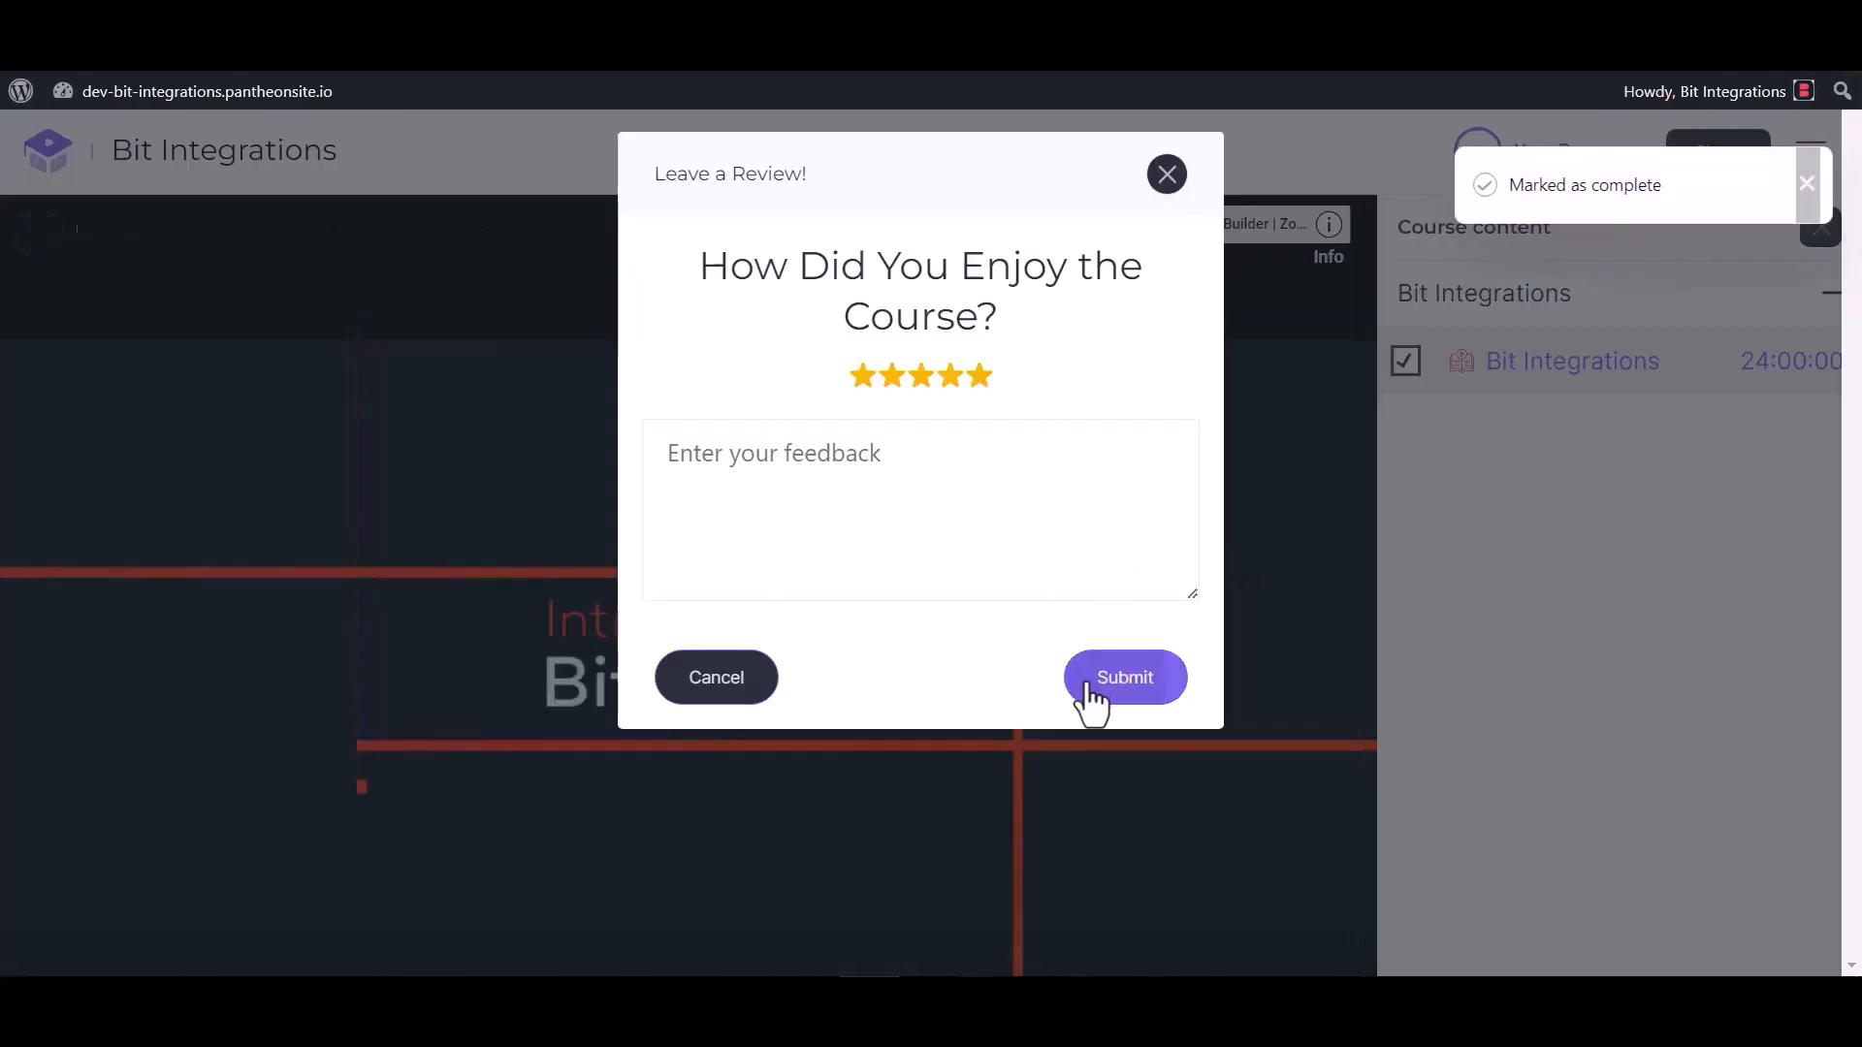
{"action": "left_click", "coordinate": [1091, 690]}
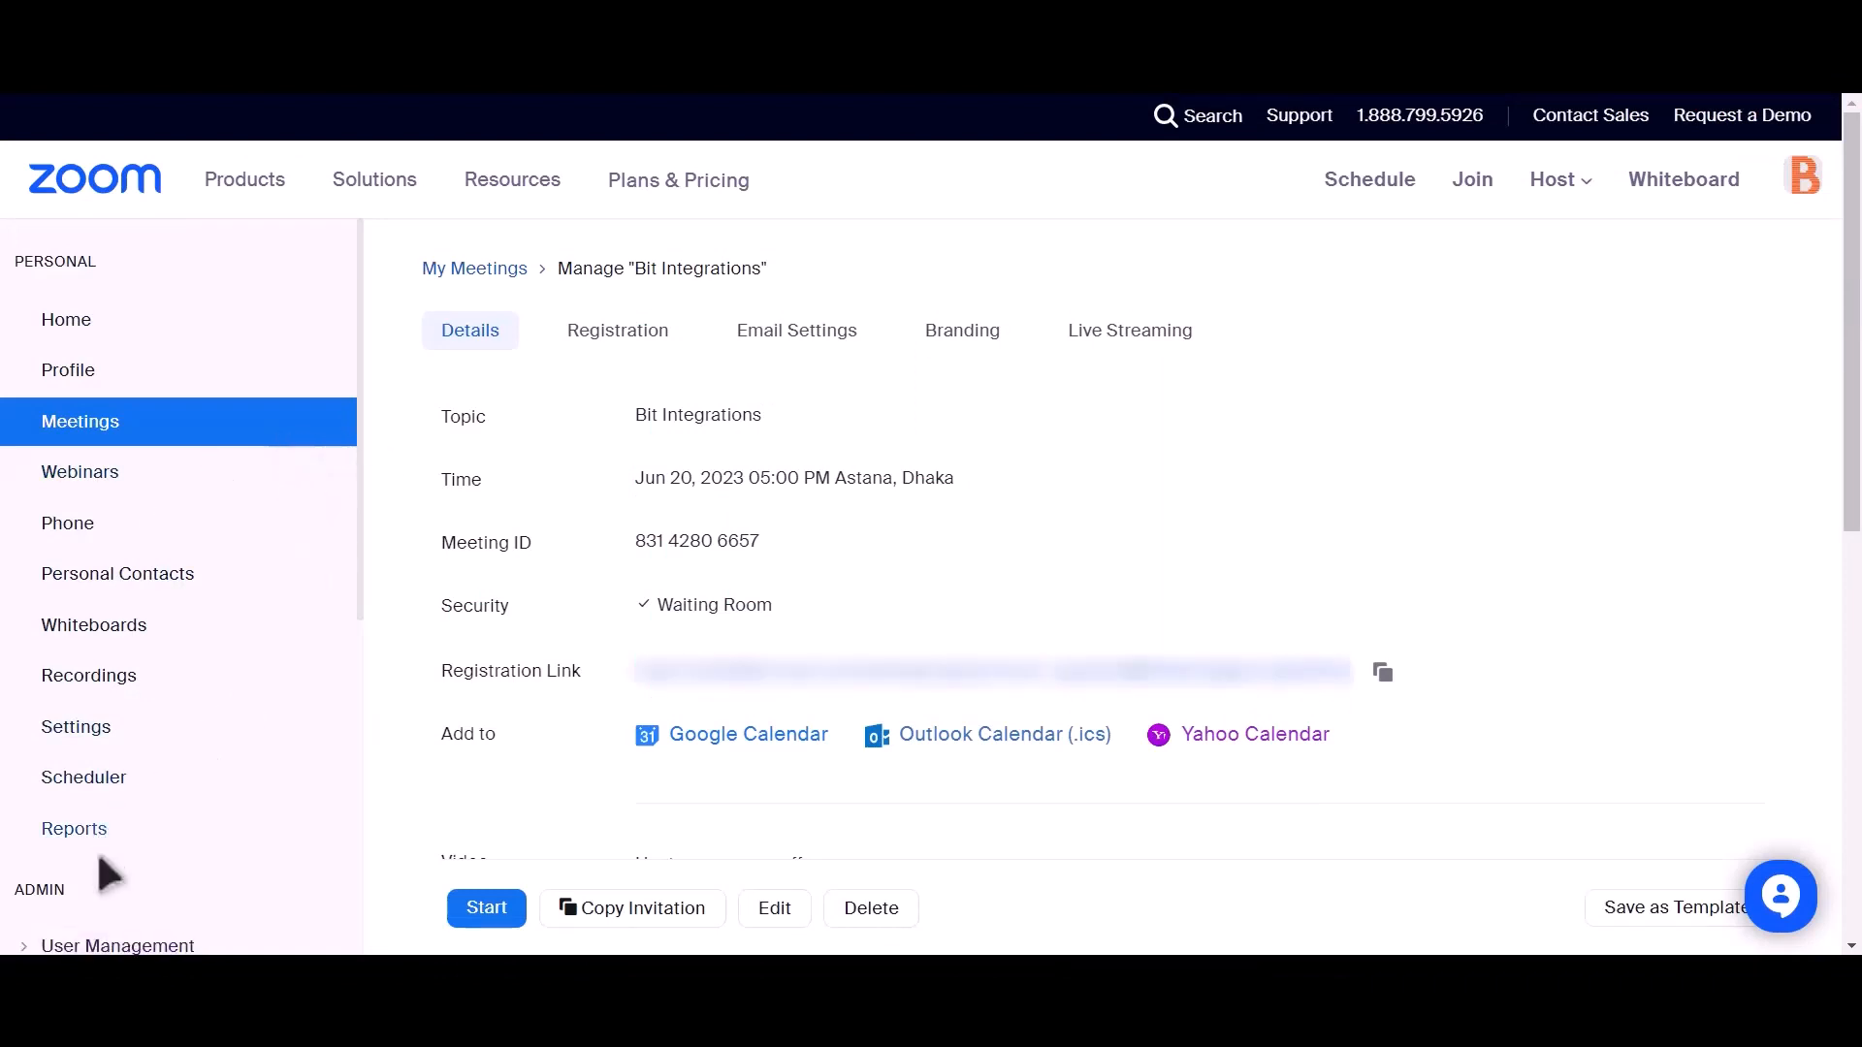
In the Zoom web portal, open the pending users under User Management and examine the listed user's email, type and creation date.
{"action": "scroll", "coordinate": [236, 619], "scroll_direction": "down", "scroll_amount": 2}
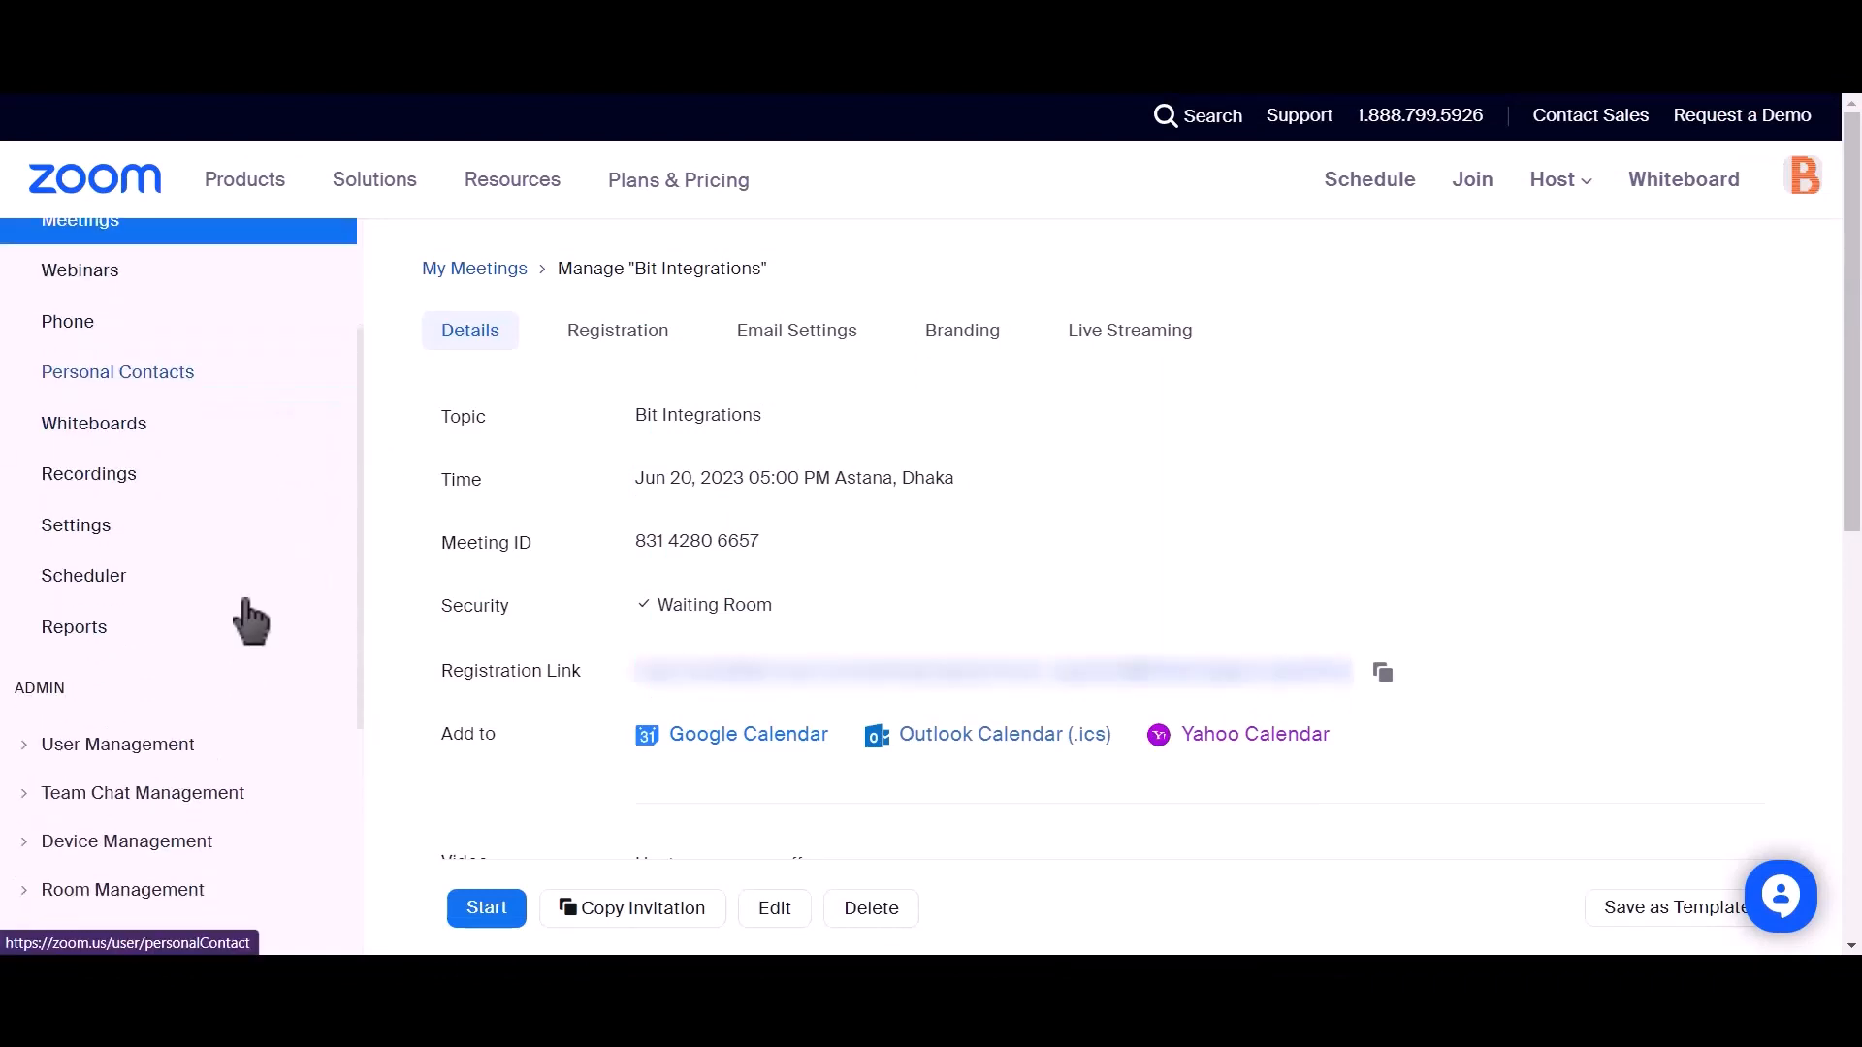
{"action": "left_click", "coordinate": [29, 747]}
{"action": "left_click", "coordinate": [80, 797]}
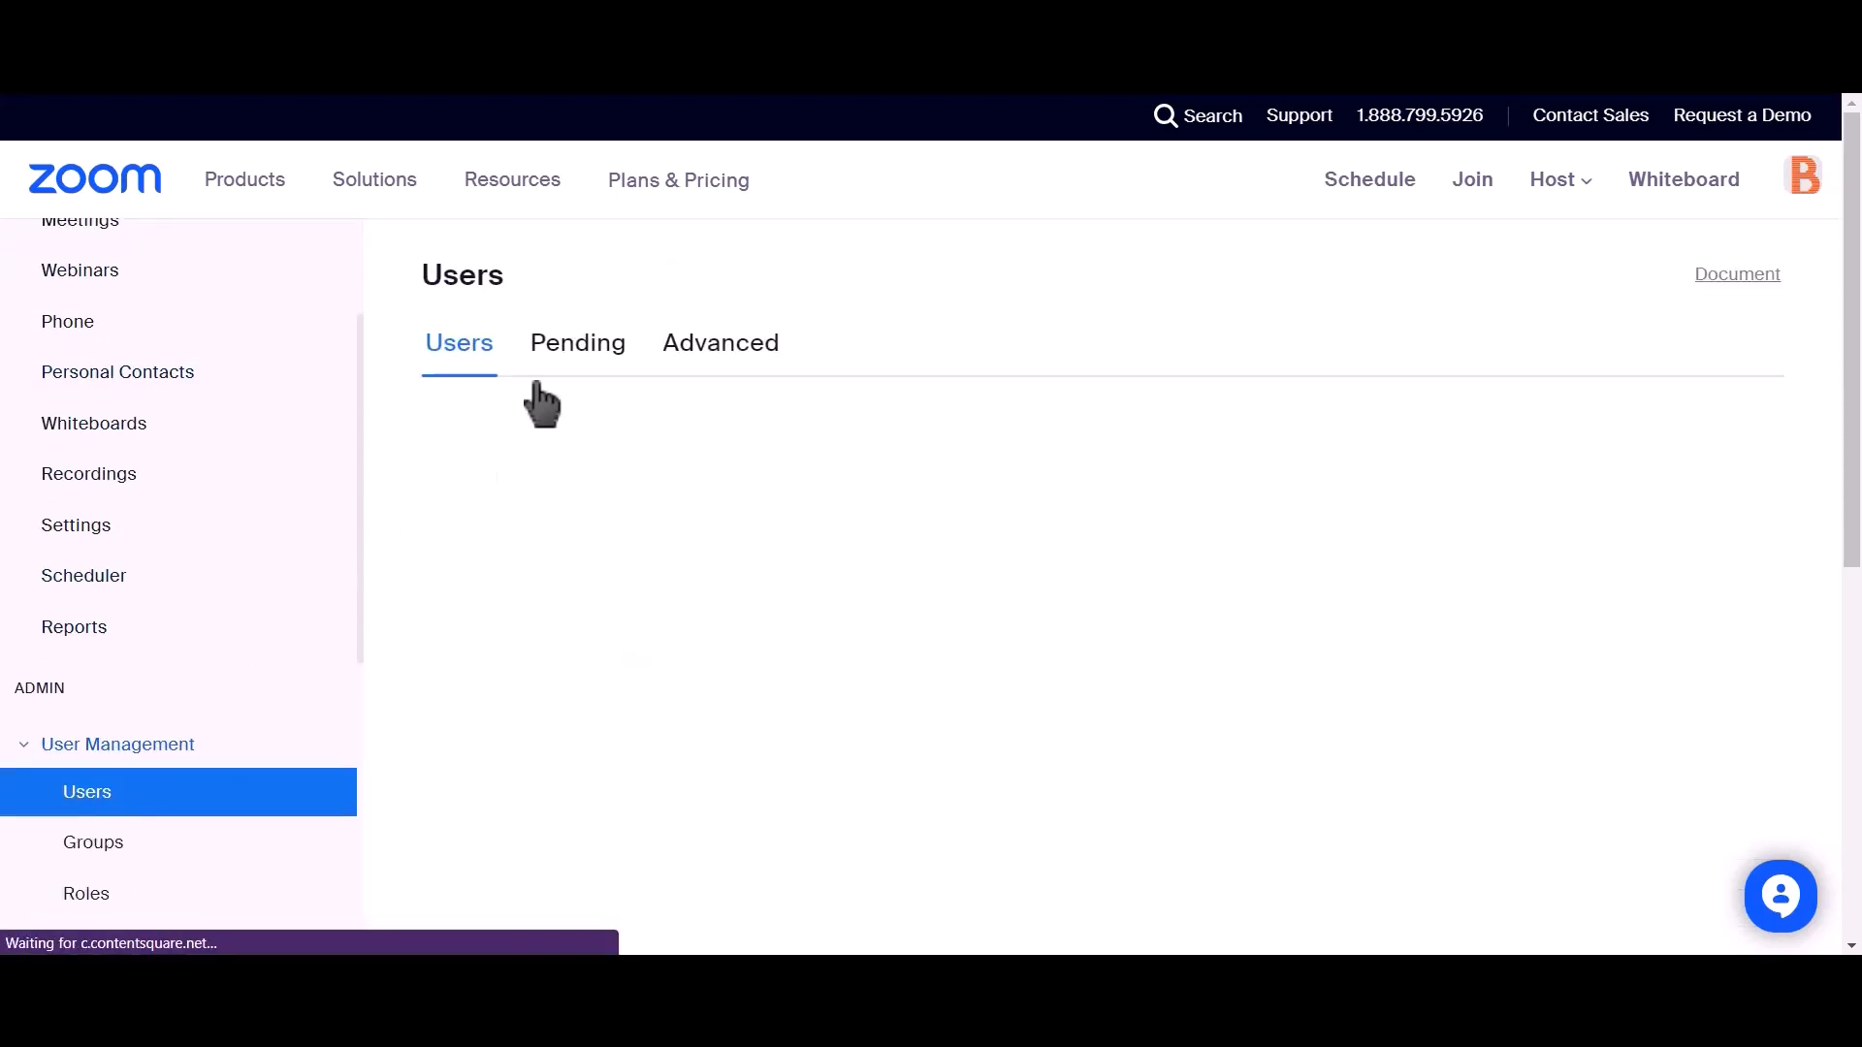
{"action": "left_click", "coordinate": [565, 369]}
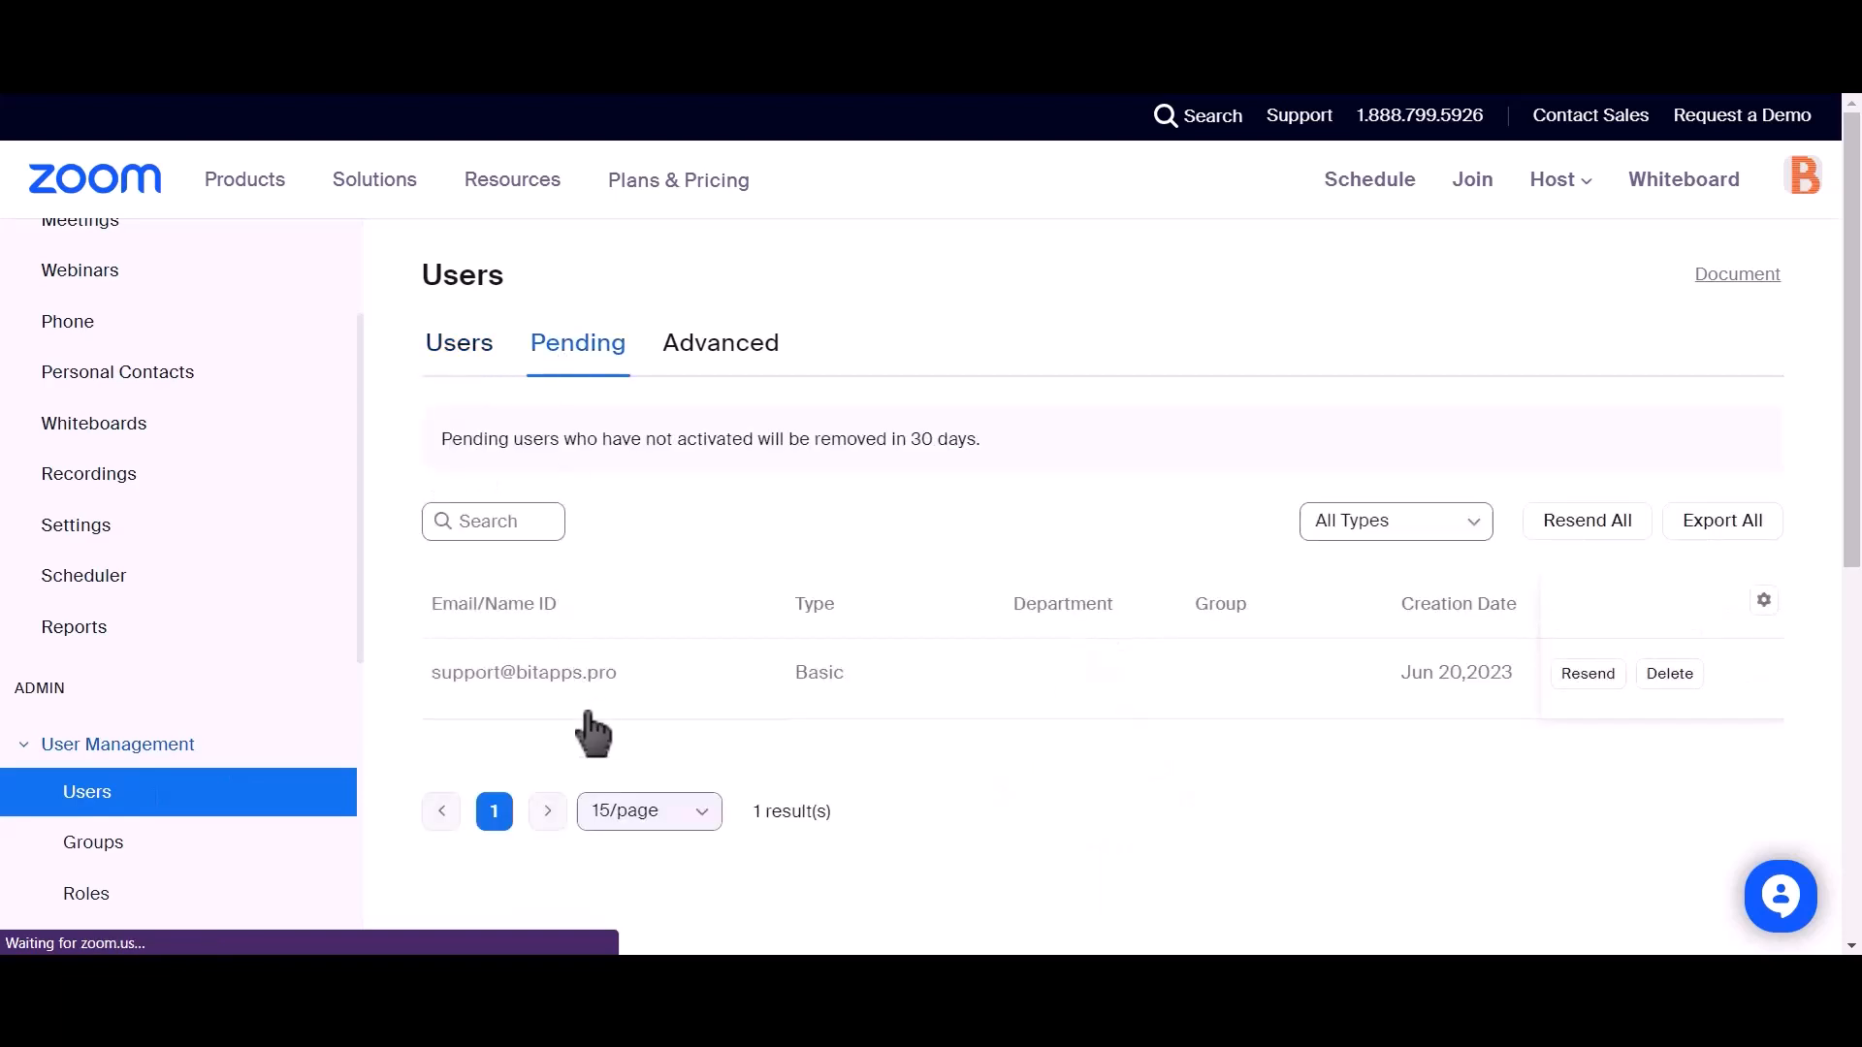
{"action": "left_click_drag", "start_coordinate": [617, 673], "coordinate": [549, 672]}
{"action": "left_click_drag", "start_coordinate": [408, 673], "coordinate": [436, 686]}
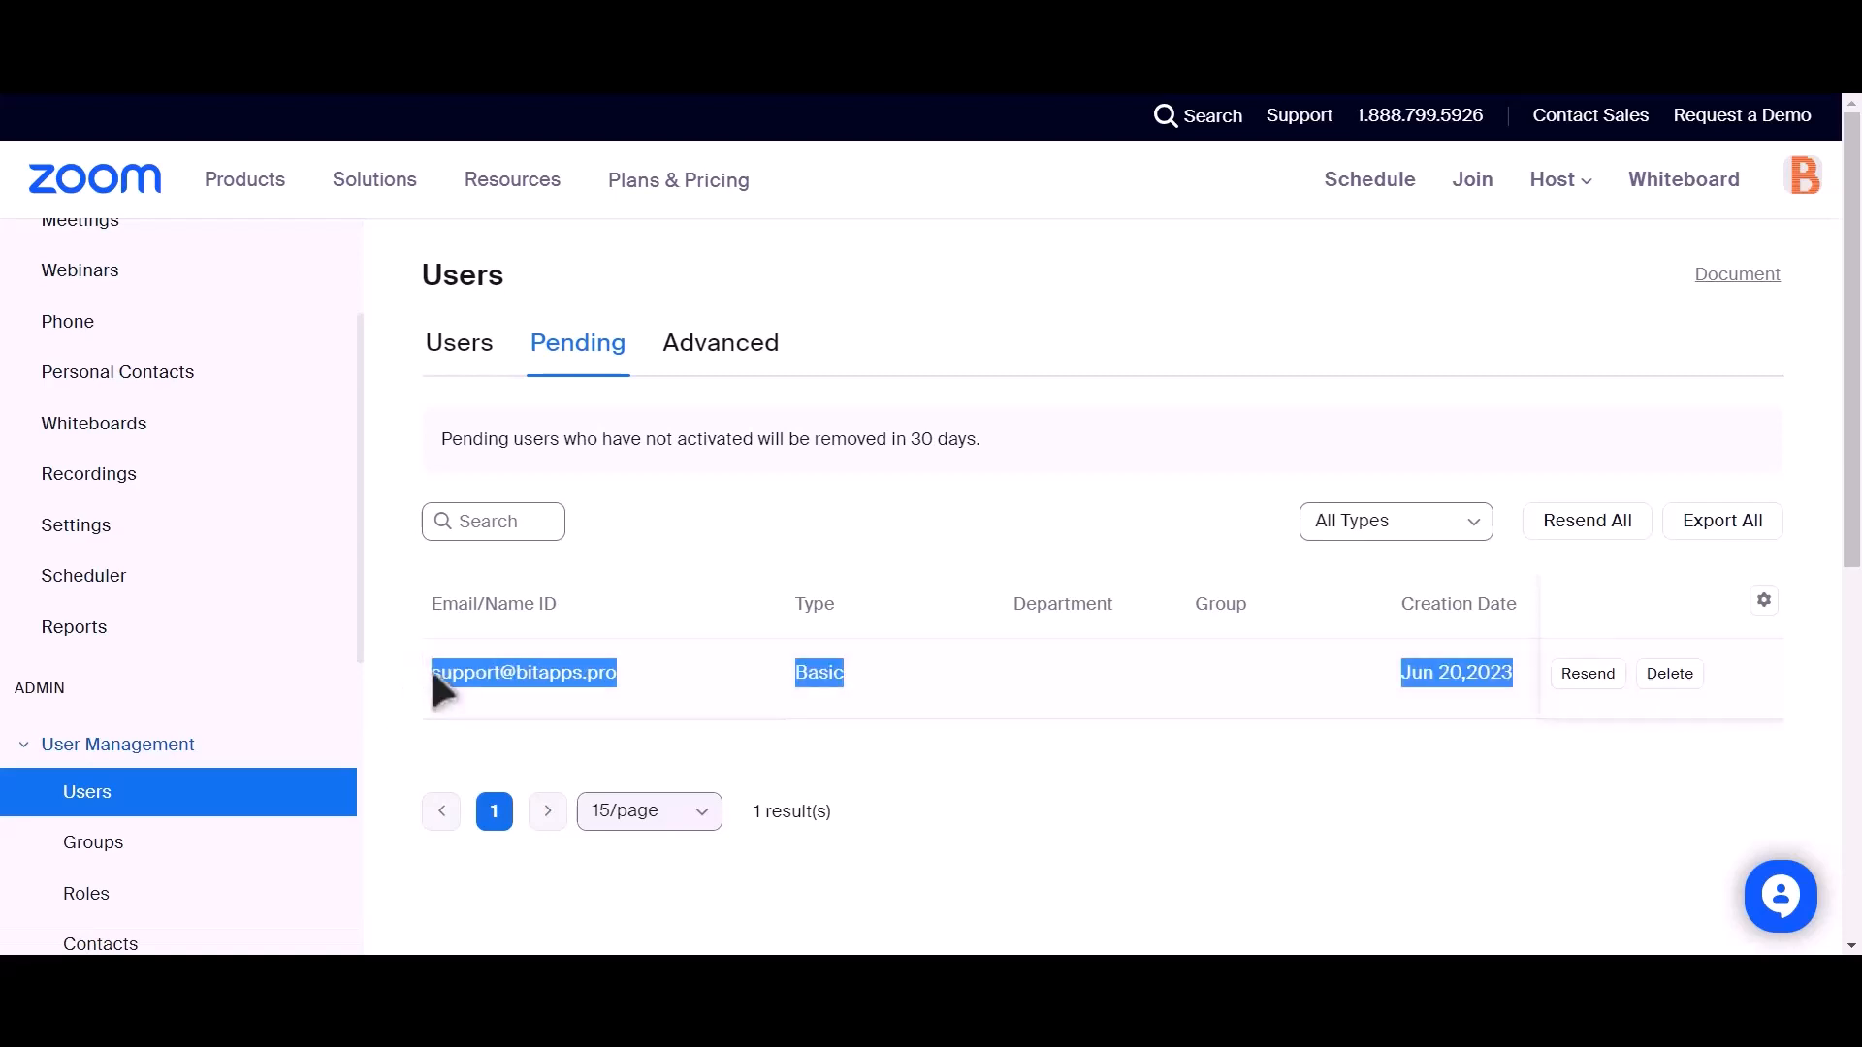
{"action": "left_click", "coordinate": [883, 739]}
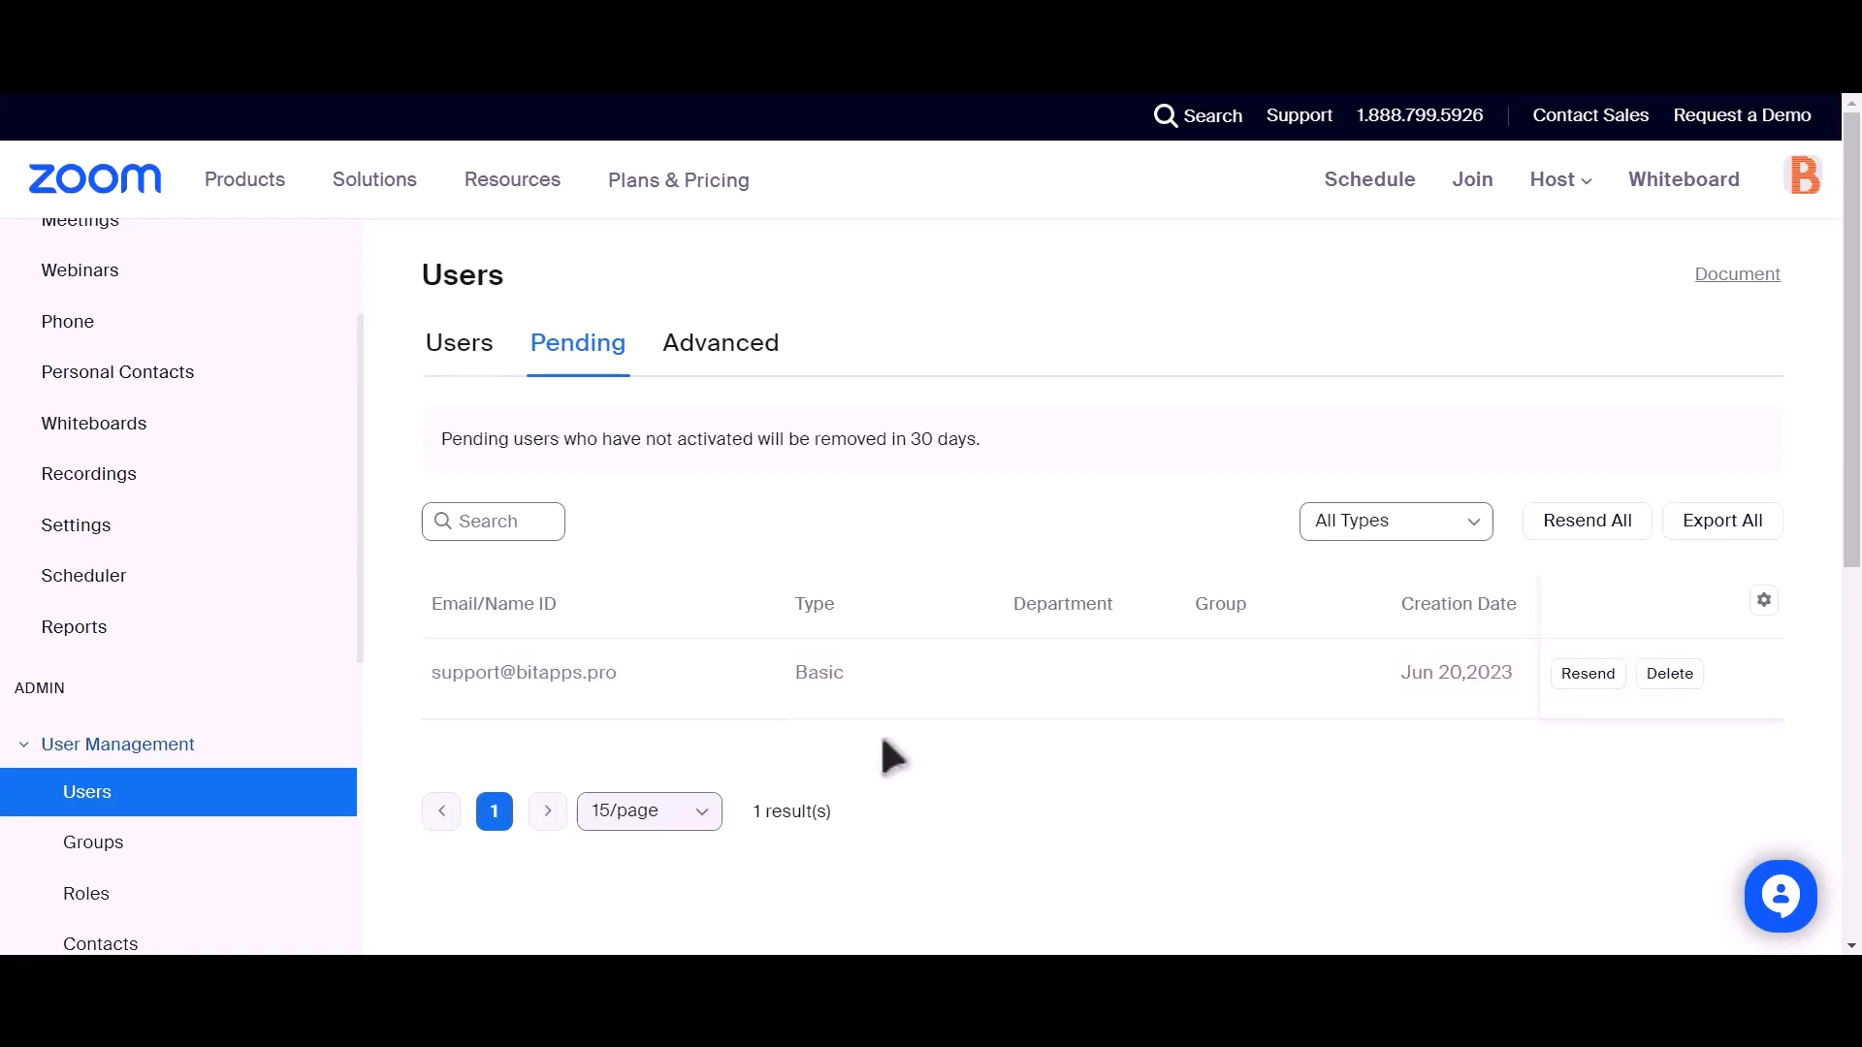